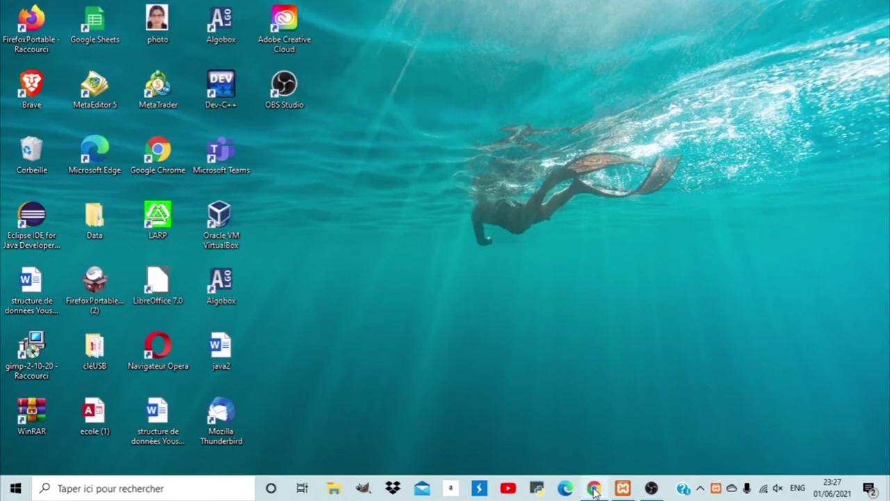
Extract the drupal-9.1.9 (1) archive with WinRAR into a drupal-9.1.9 (1) folder on the desktop.
click(595, 490)
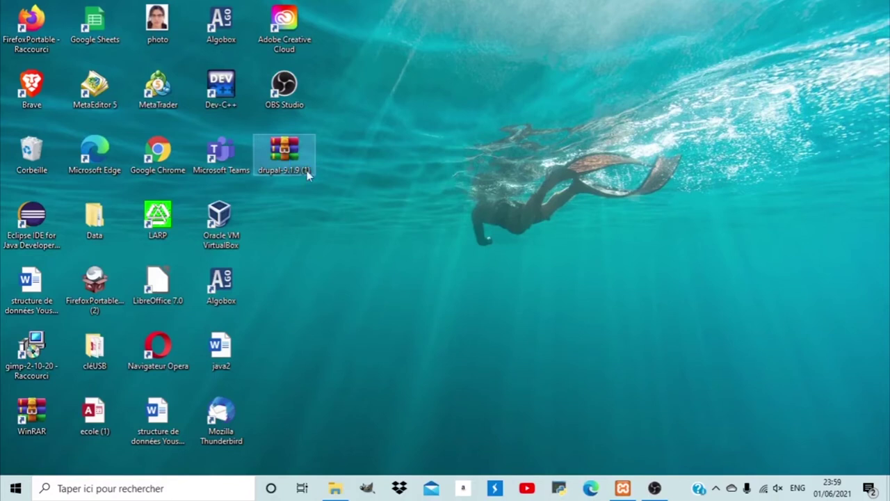
right_click(307, 170)
click(328, 214)
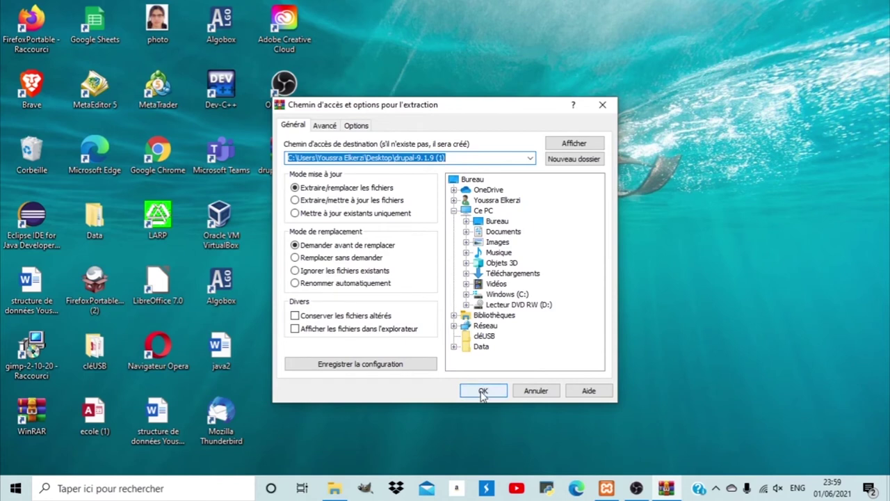
click(482, 392)
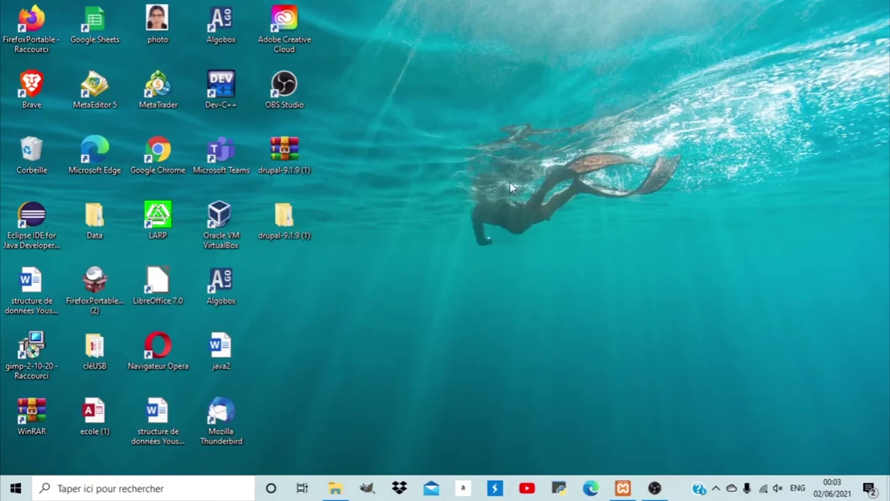
Browse to the htdocs folder inside C:\xampp1 in File Explorer.
click(336, 490)
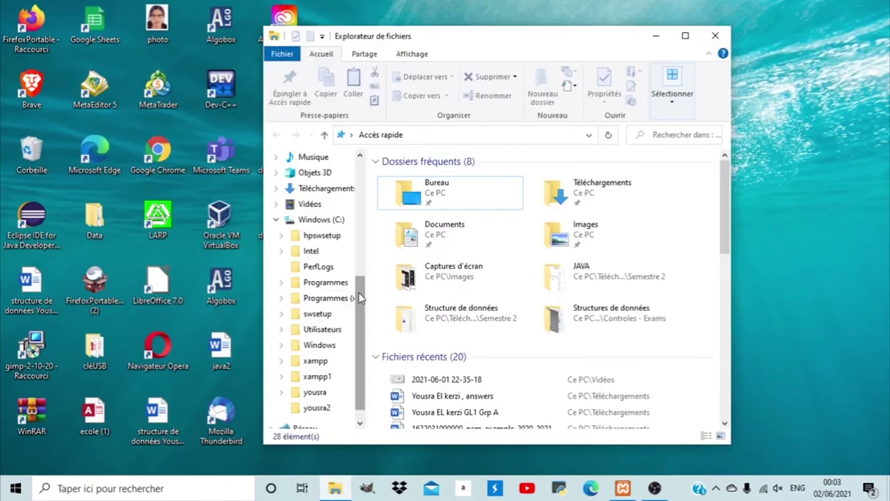
scroll(361, 297, down, 1)
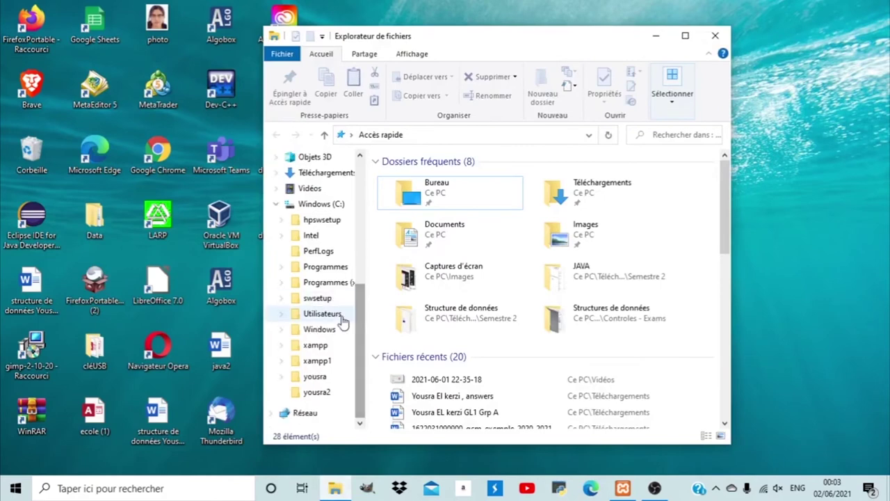
click(326, 363)
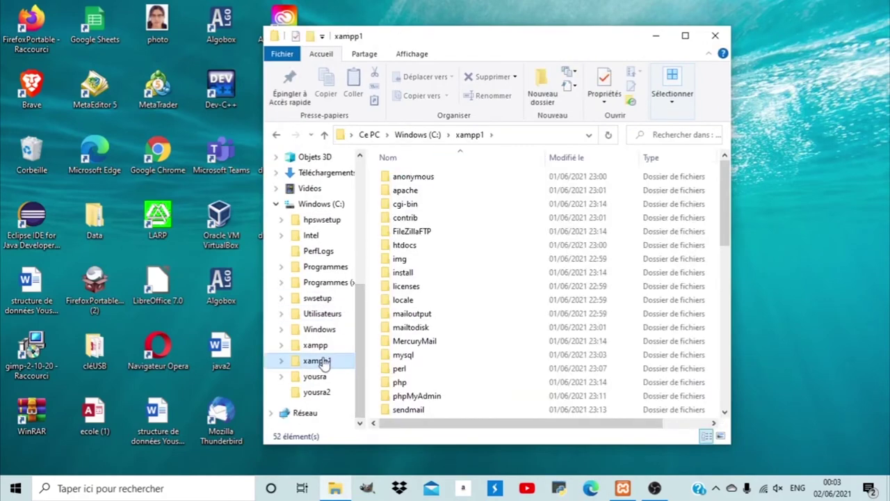
drag(726, 230, 725, 186)
scroll(449, 342, down, 1)
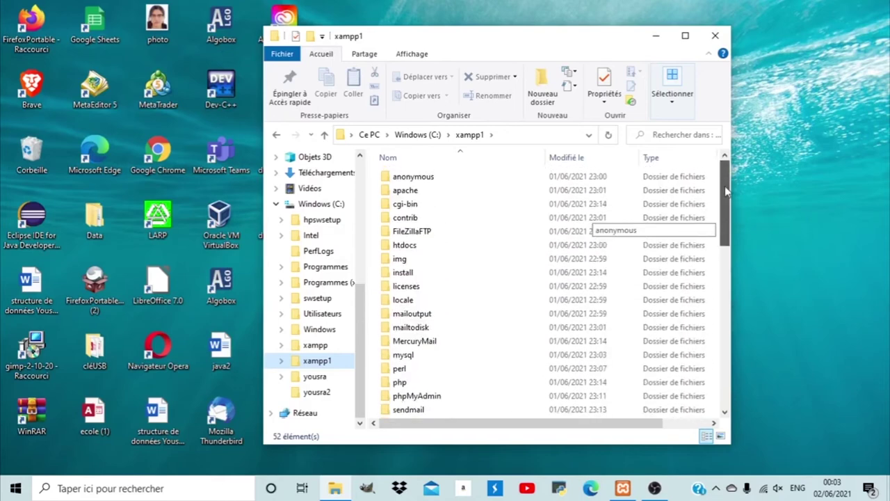
click(389, 247)
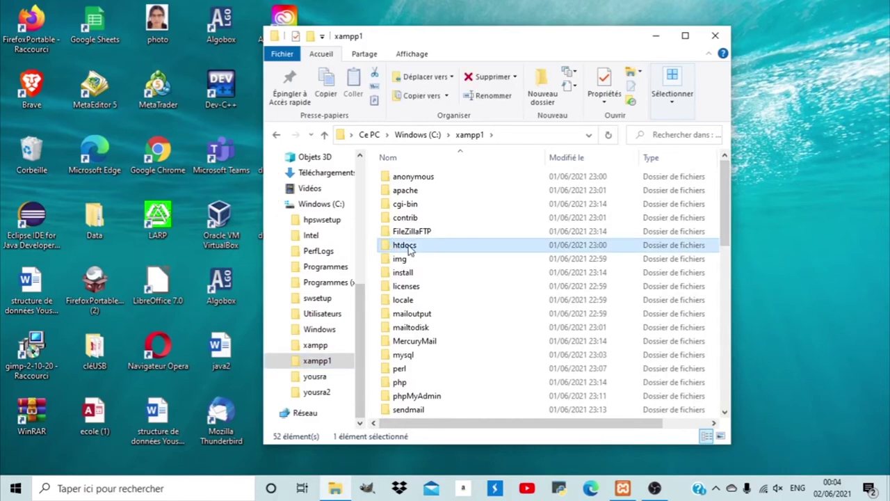
double_click(410, 250)
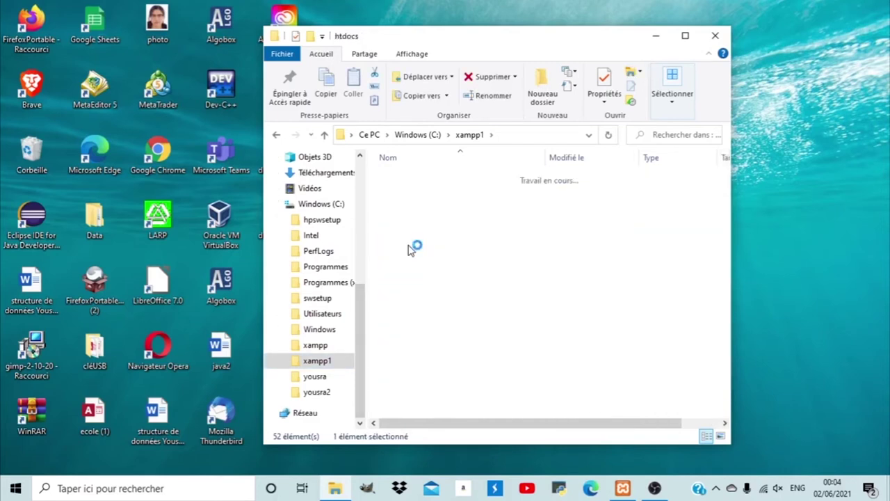
Create a new folder named drupalnewwebsite in htdocs and open it.
click(540, 93)
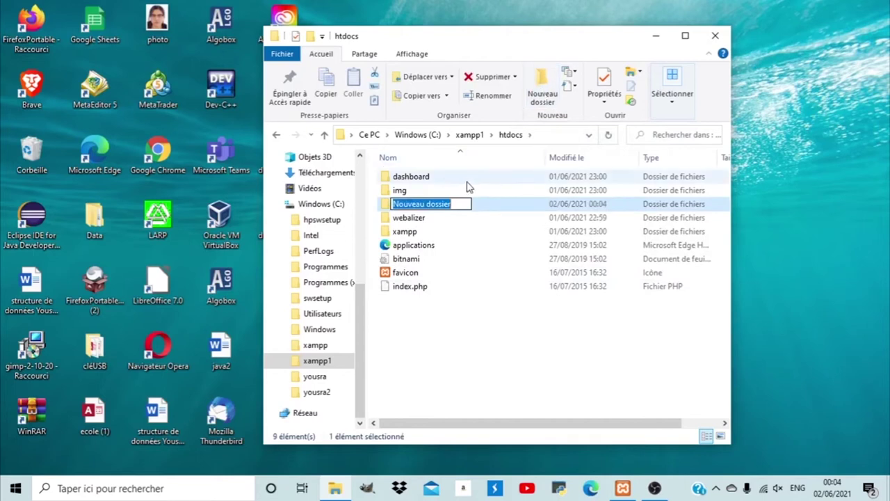
text(dr)
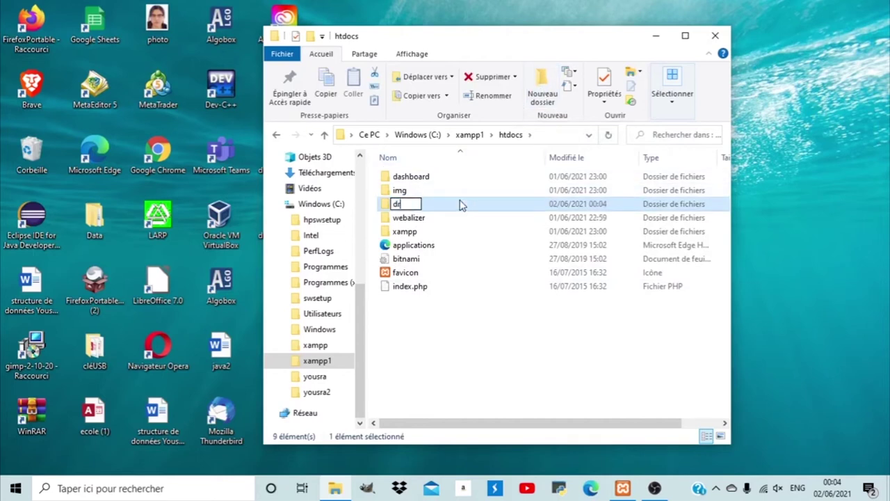
text(upaln)
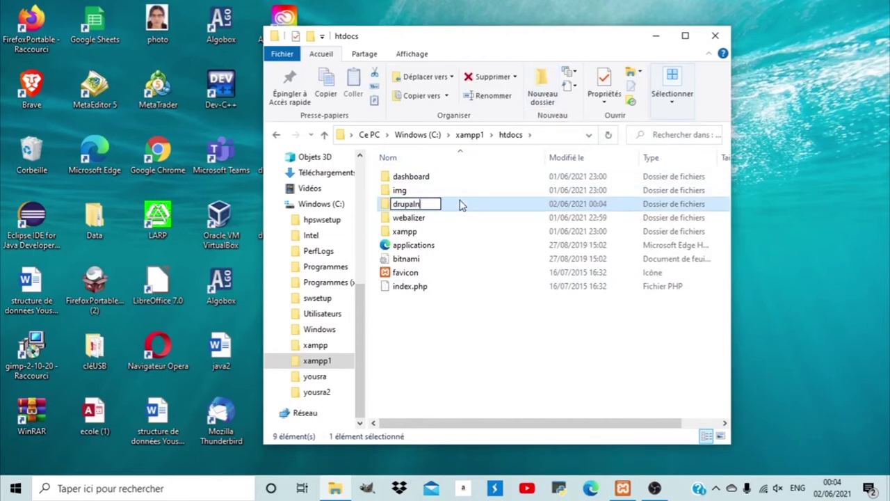
text(ewweb)
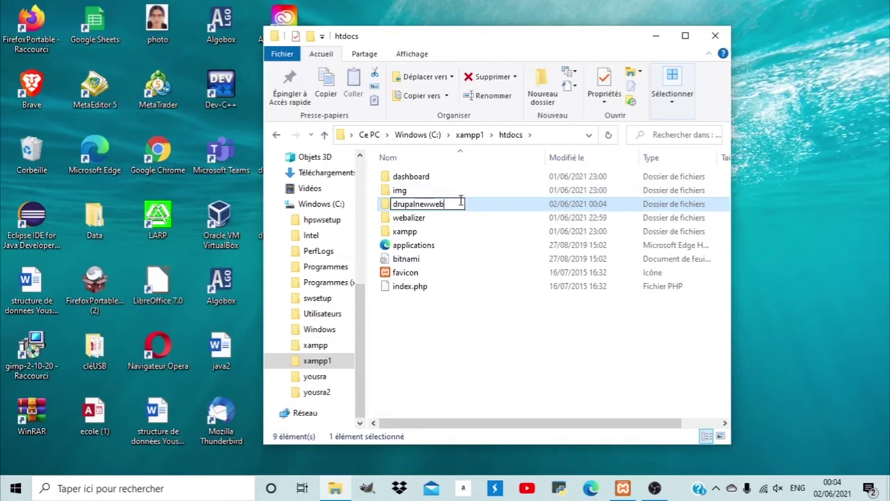
text(site)
key(Return)
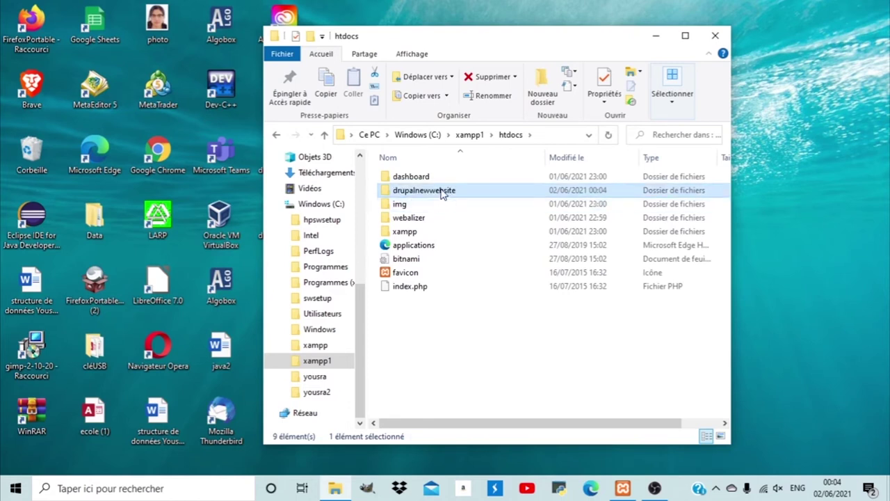
double_click(441, 193)
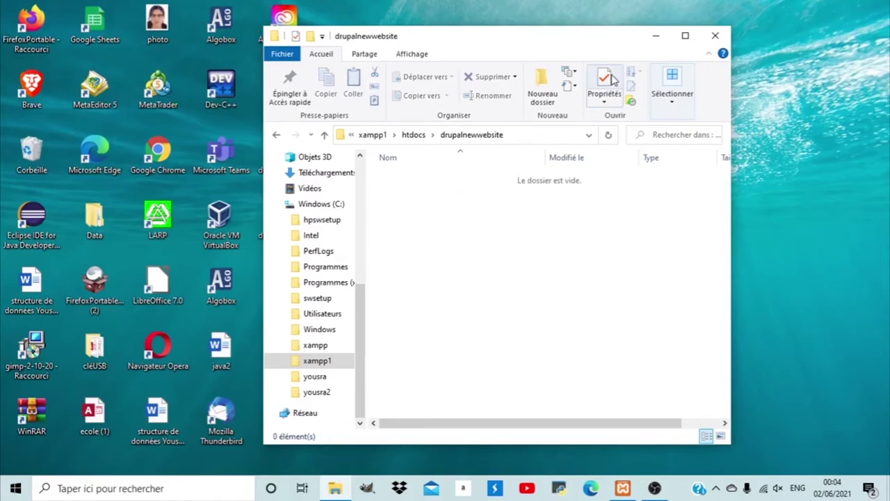
click(654, 40)
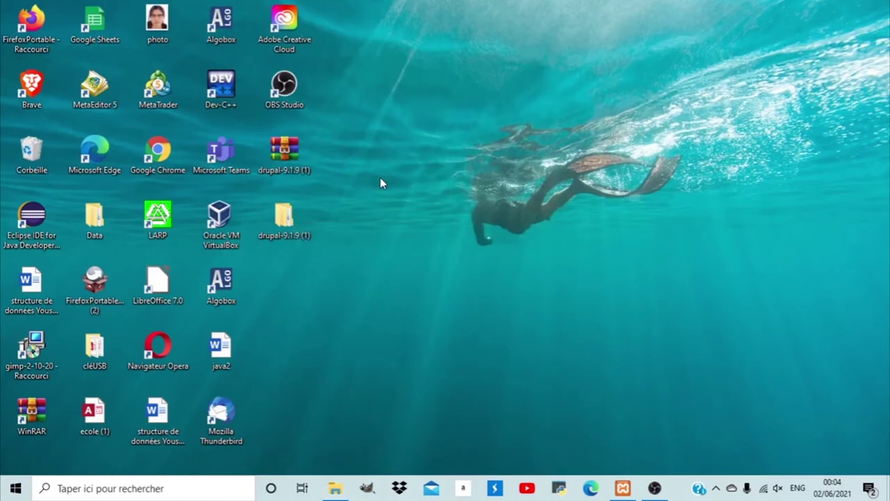
Select everything in drupal-9.1.9 (1)\drupal-9.1.9 and paste it into drupalnewwebsite.
double_click(268, 240)
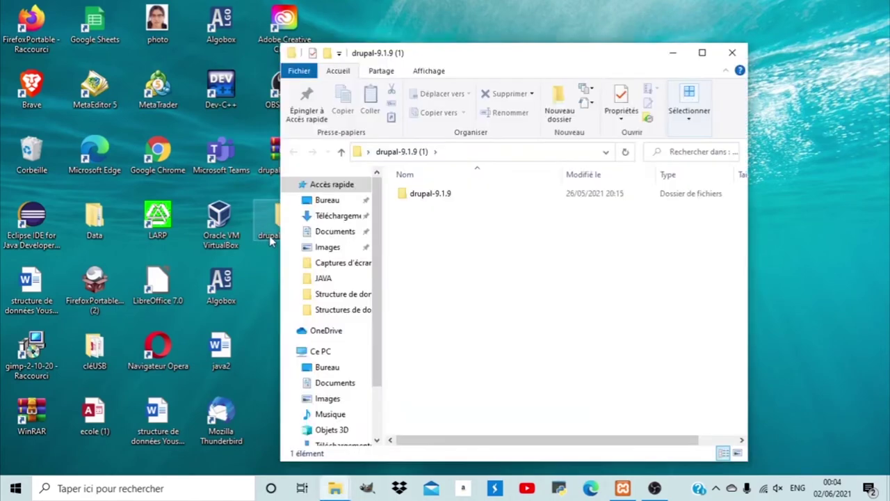
double_click(428, 194)
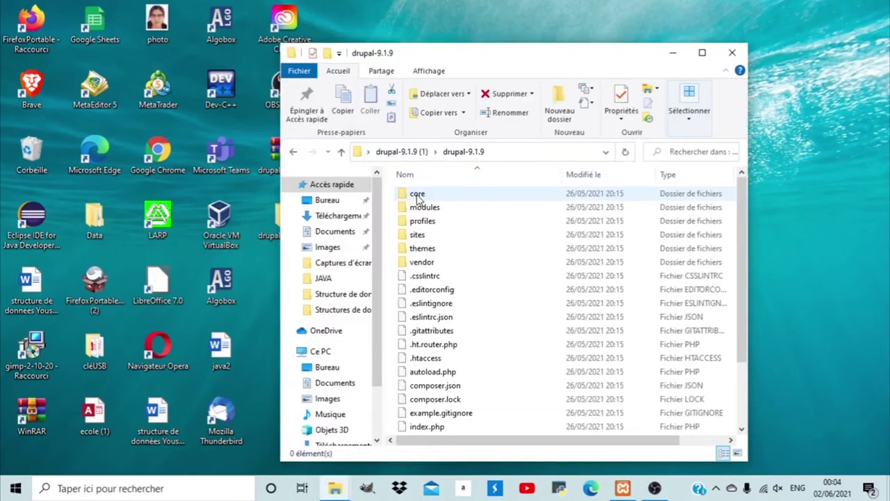
drag(391, 188, 503, 449)
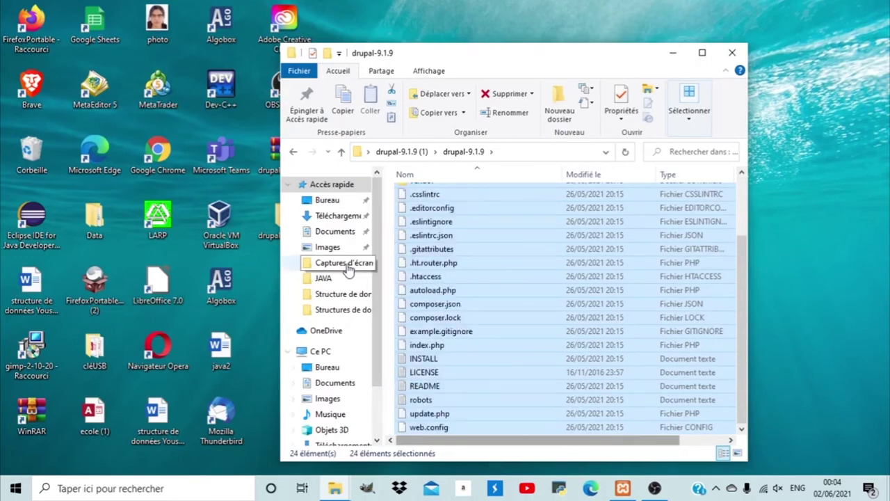
click(741, 252)
drag(738, 245, 738, 186)
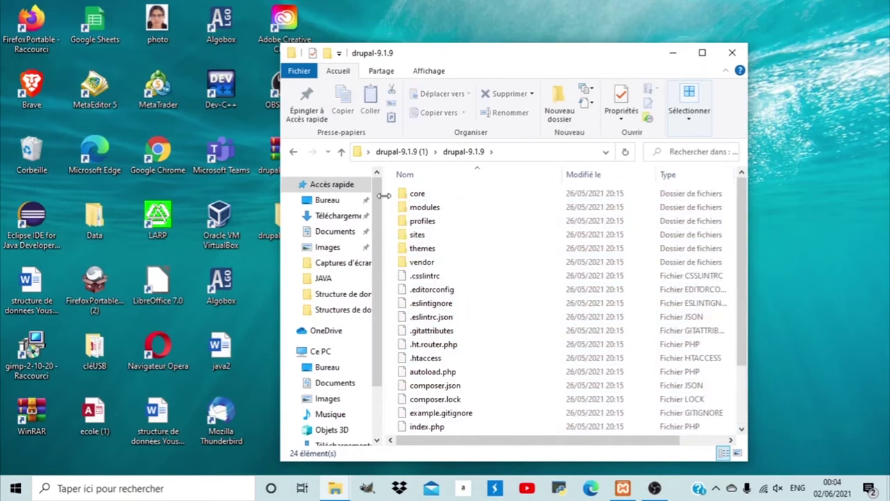
drag(388, 196, 692, 459)
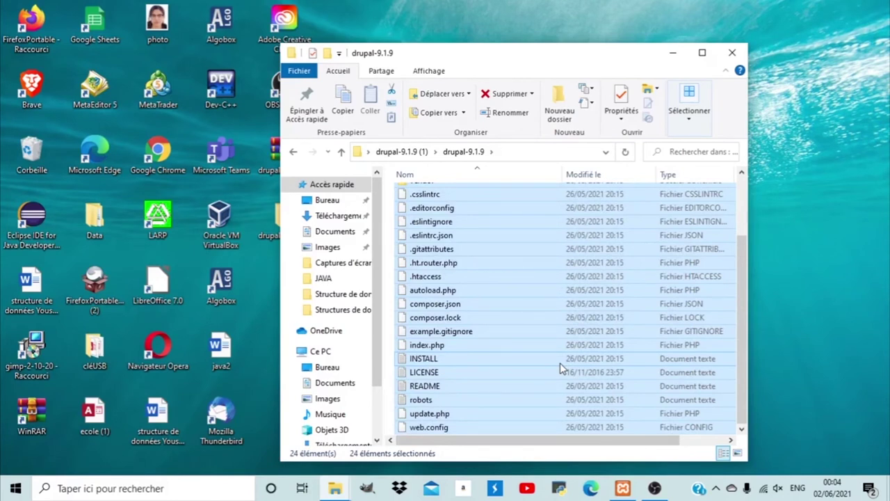
click(673, 53)
click(334, 488)
click(329, 455)
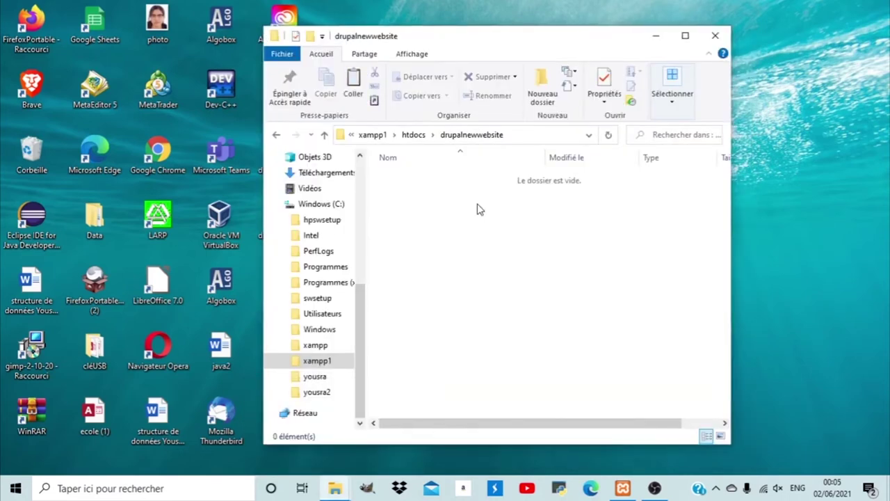
key(ctrl+v)
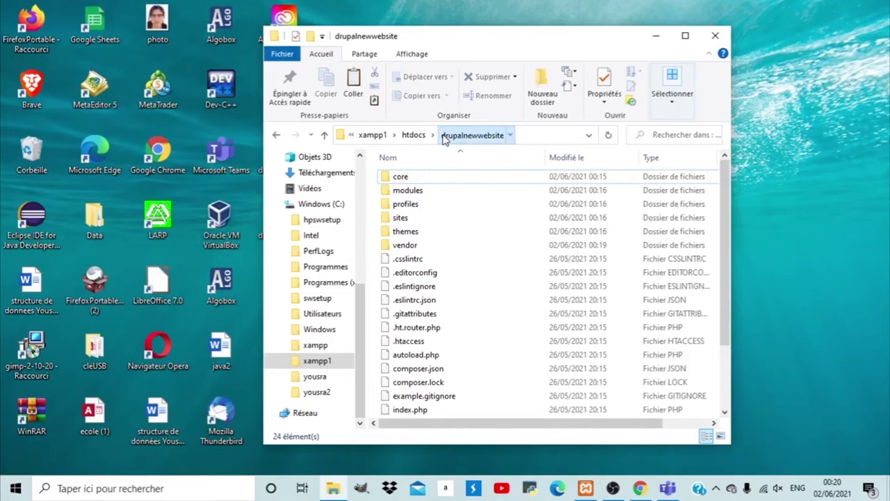
Copy the drupalnewwebsite folder name and load localhost/drupalnewwebsite in Chrome.
click(499, 136)
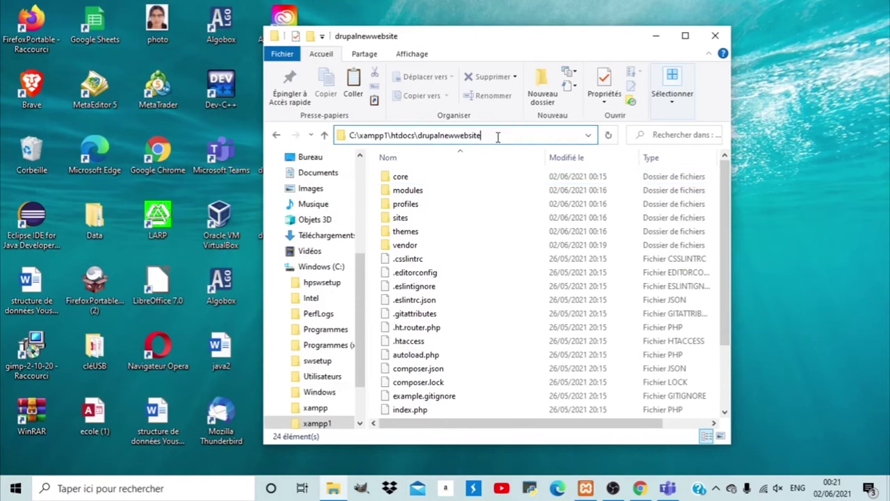
drag(482, 137, 420, 137)
key(ctrl+c)
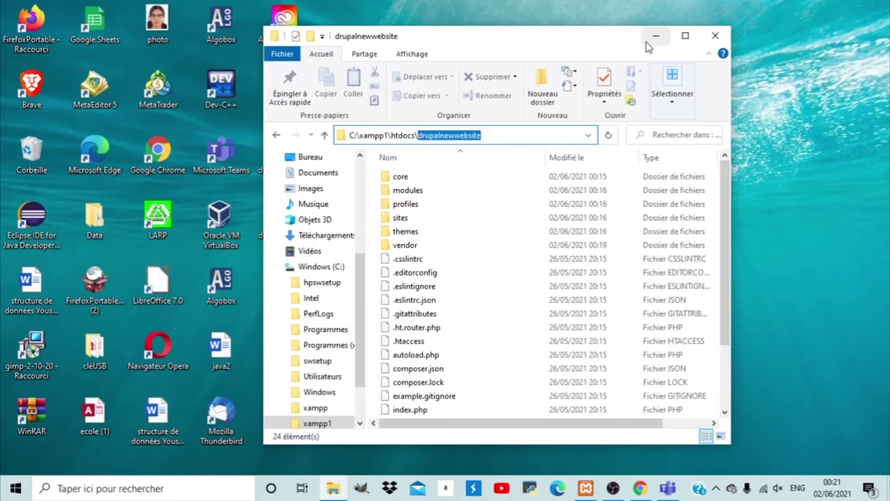
click(651, 40)
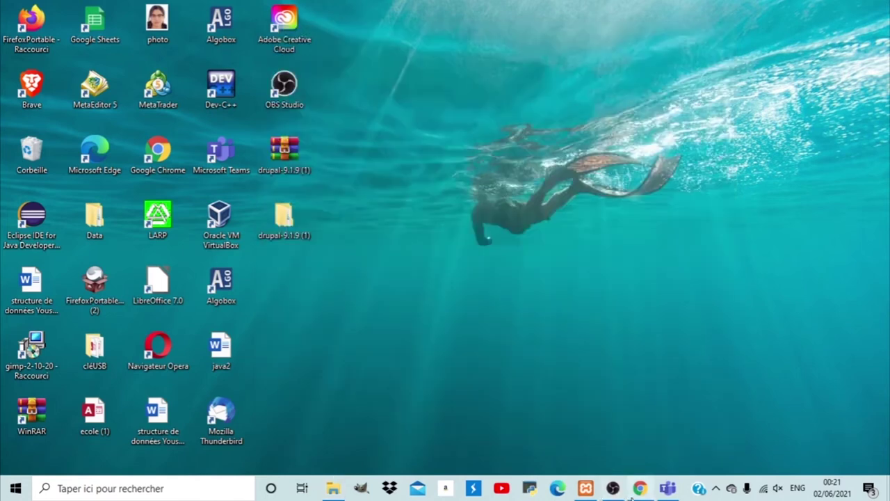
click(630, 492)
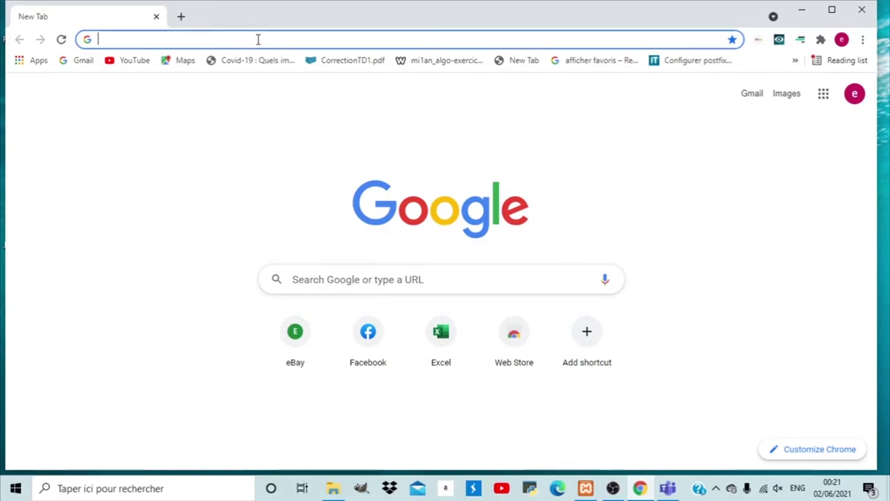
text(localhost)
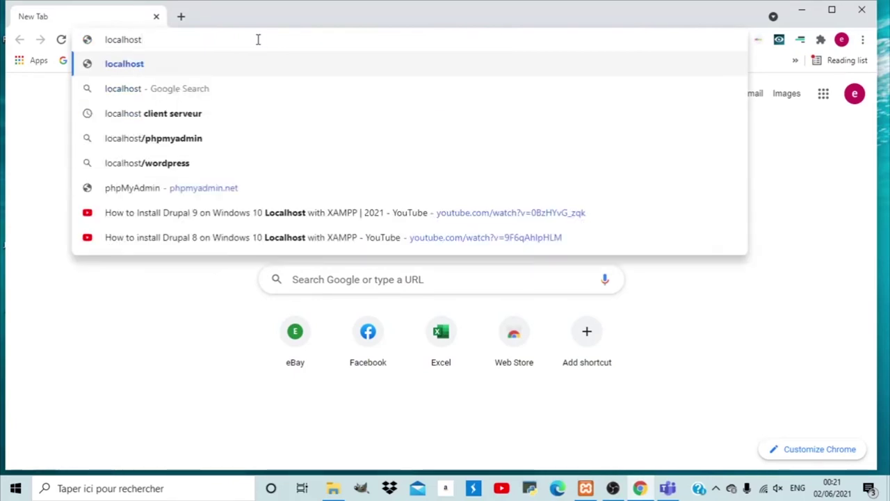
text(/)
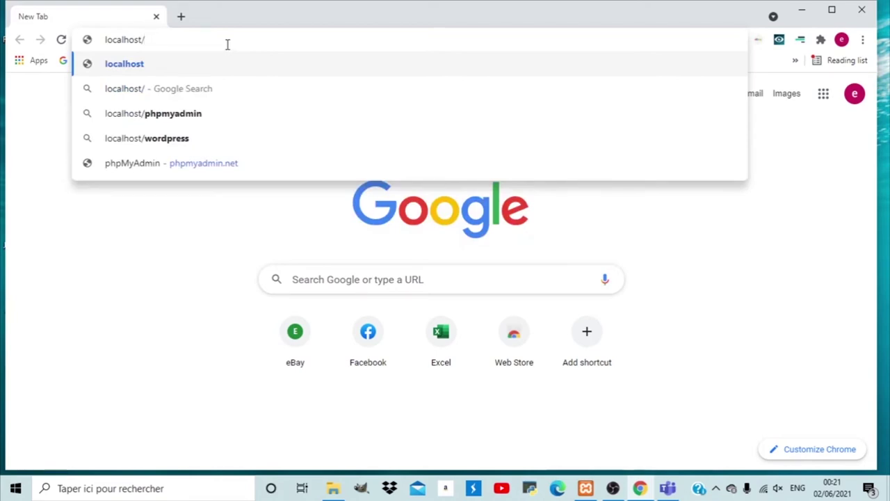
key(ctrl+v)
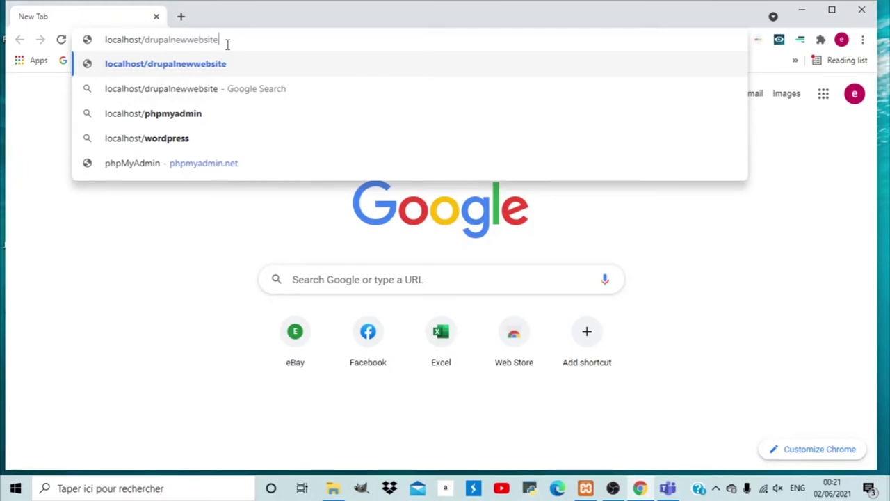
key(Return)
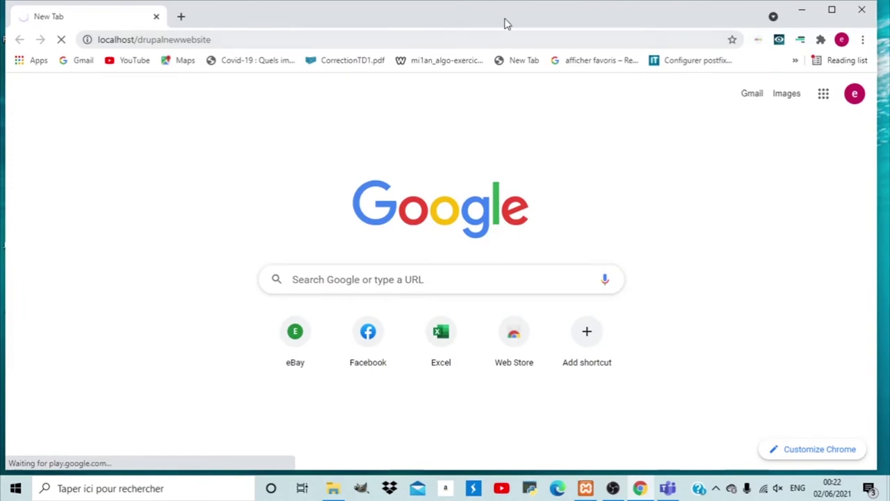
Edit the dashboard address back to localhost/drupalnewwebsite and load the installer.
click(800, 16)
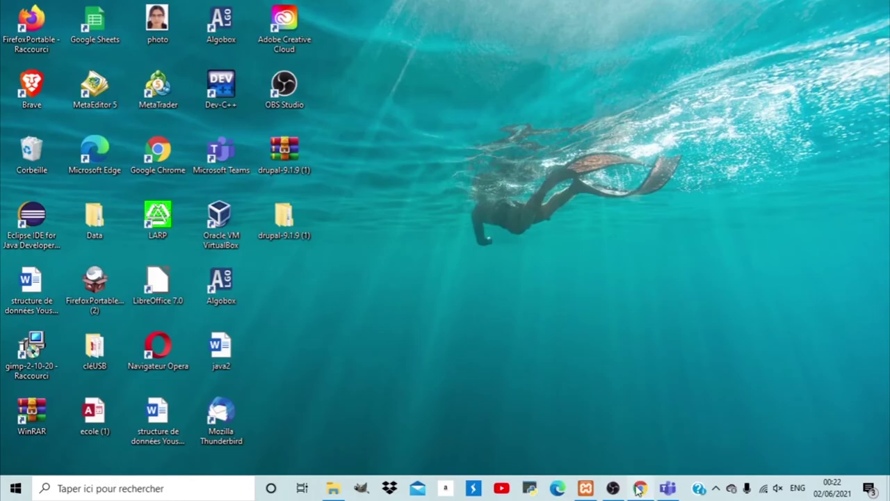
click(639, 489)
click(253, 40)
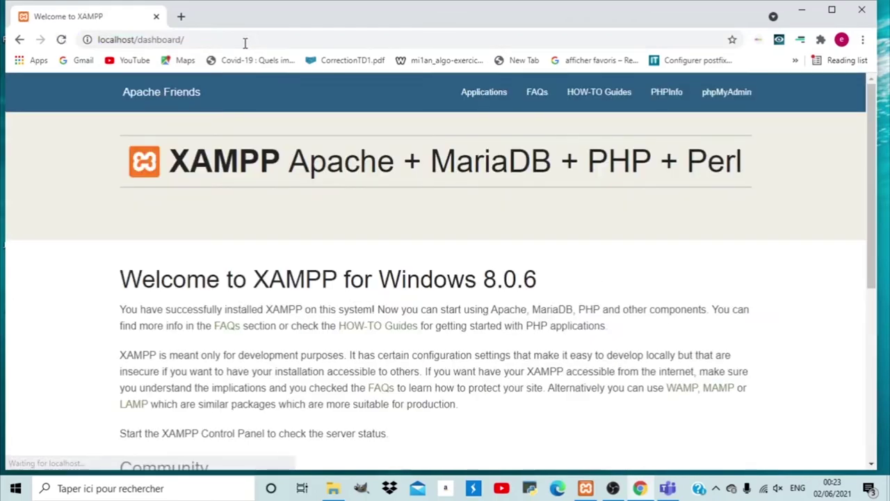
click(205, 42)
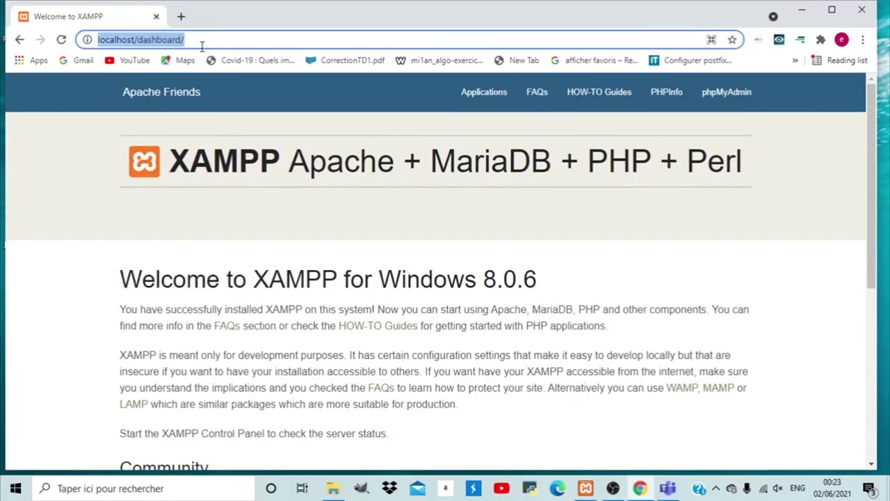
click(201, 43)
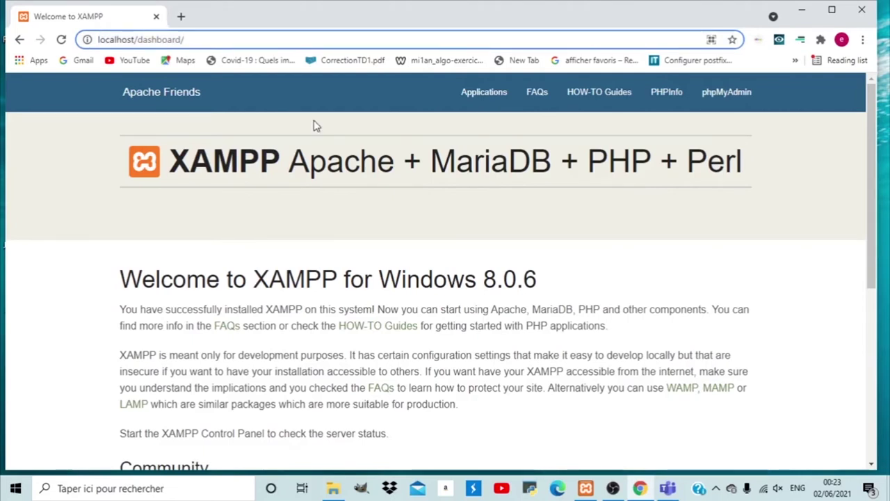
key(BackSpace)
key(BackSpace)
key(BackSpace)
key(BackSpace)
key(BackSpace)
key(BackSpace)
key(BackSpace)
key(BackSpace)
key(BackSpace)
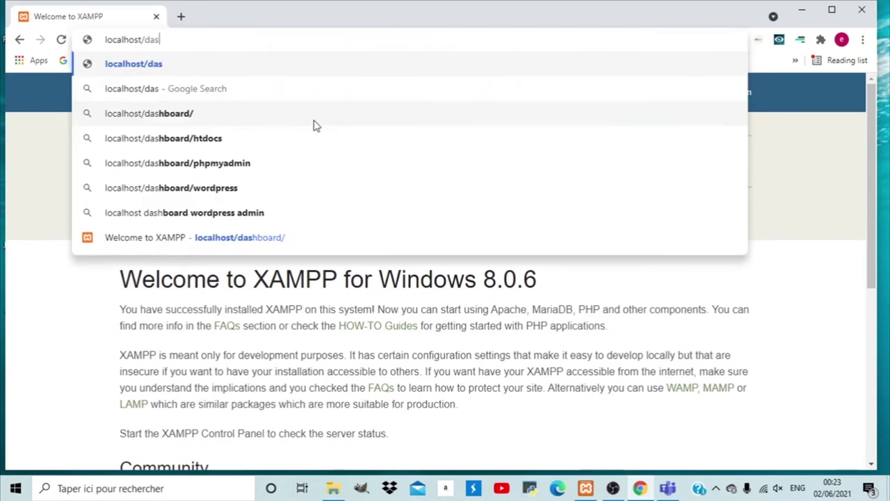
key(BackSpace)
text(drupalnewwebsite)
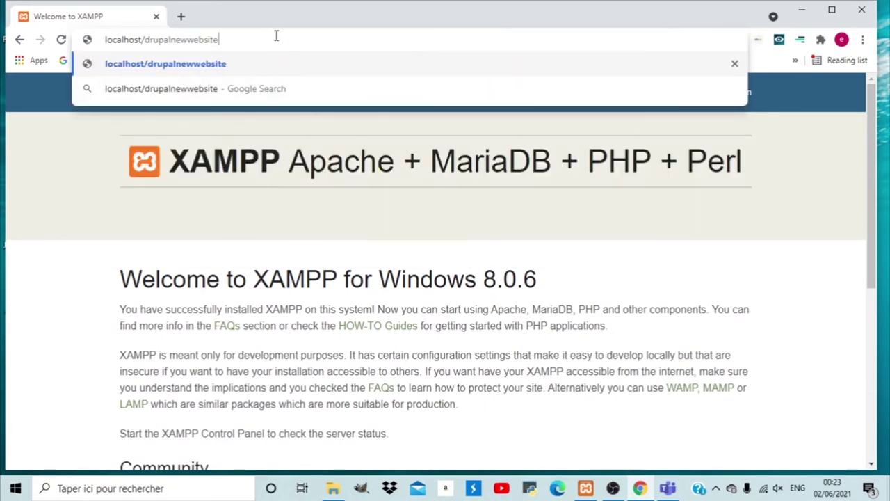
key(Return)
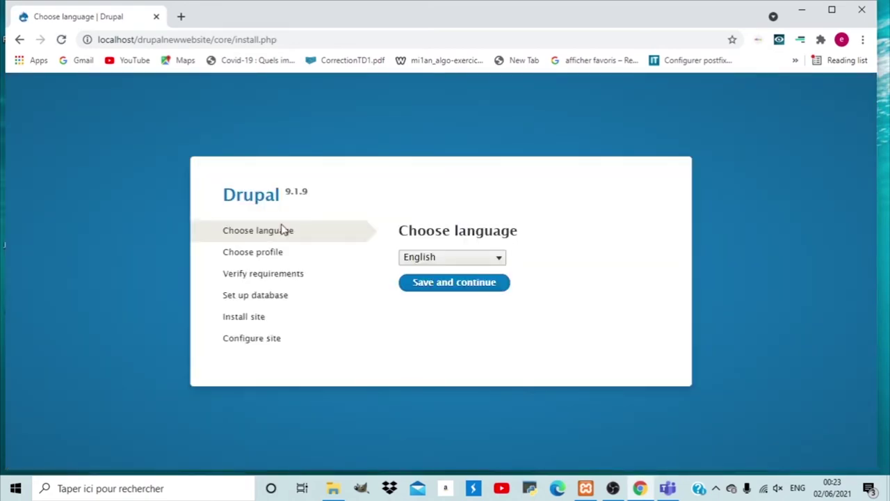
click(454, 282)
click(499, 260)
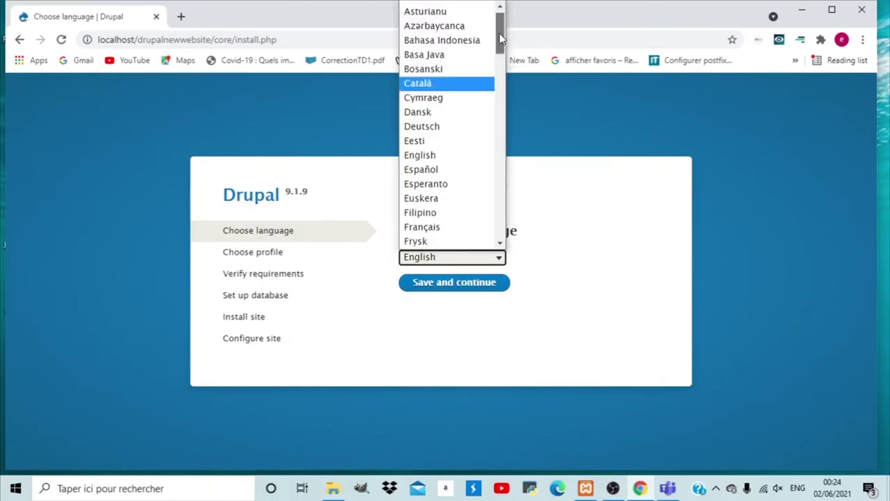
drag(499, 34, 498, 53)
click(421, 114)
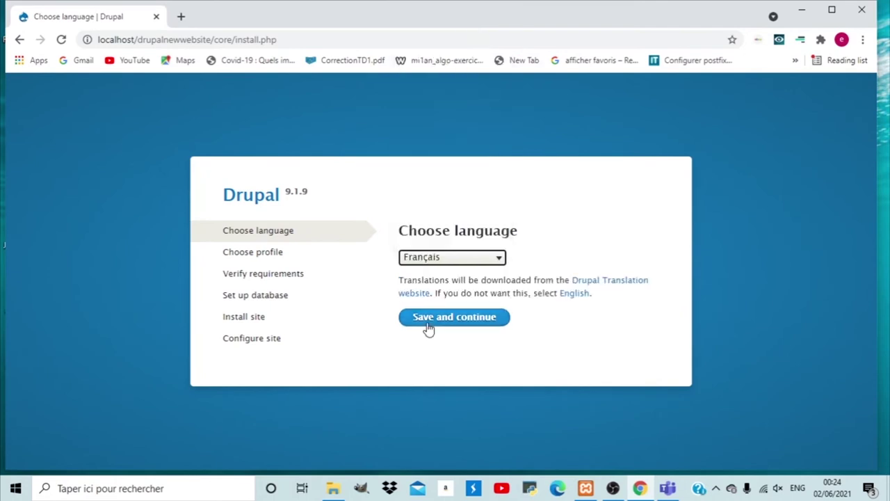
click(428, 323)
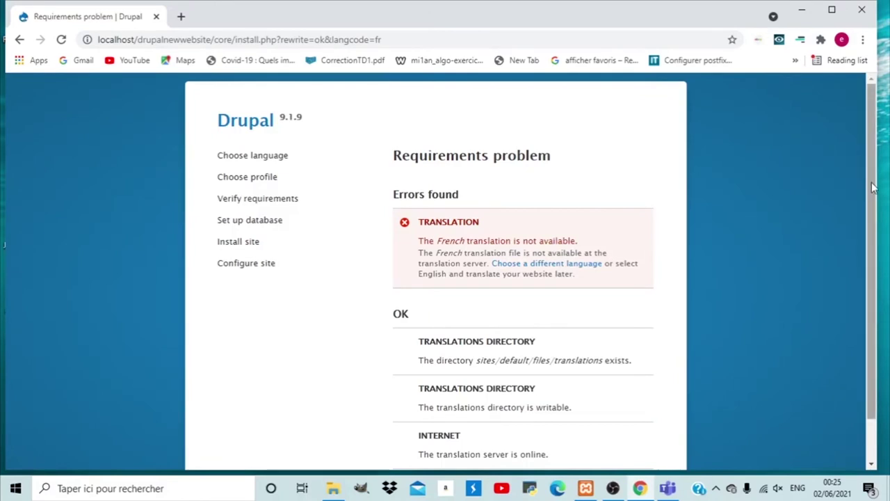
scroll(510, 250, down, 1)
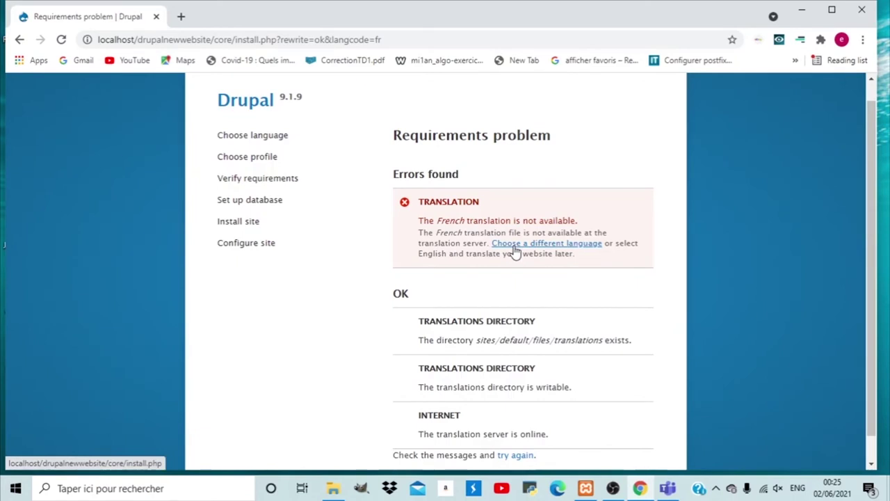
click(512, 246)
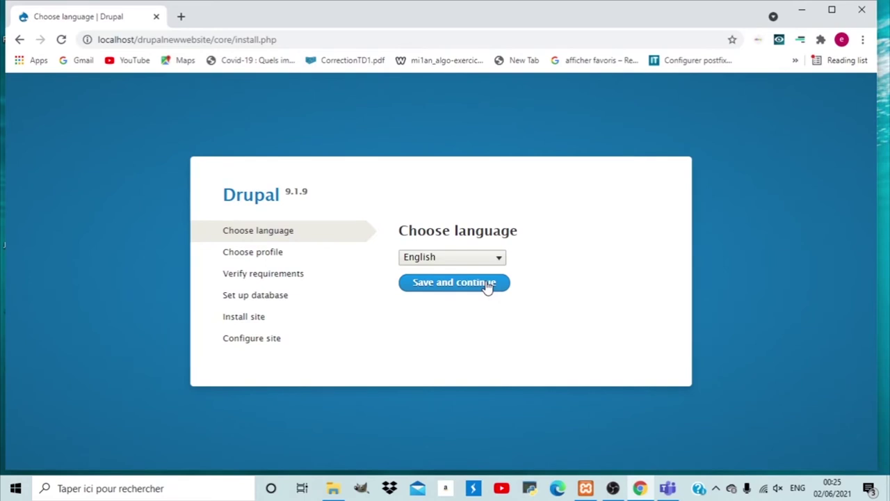
Continue the Drupal installer in English with the Standard installation profile.
click(487, 285)
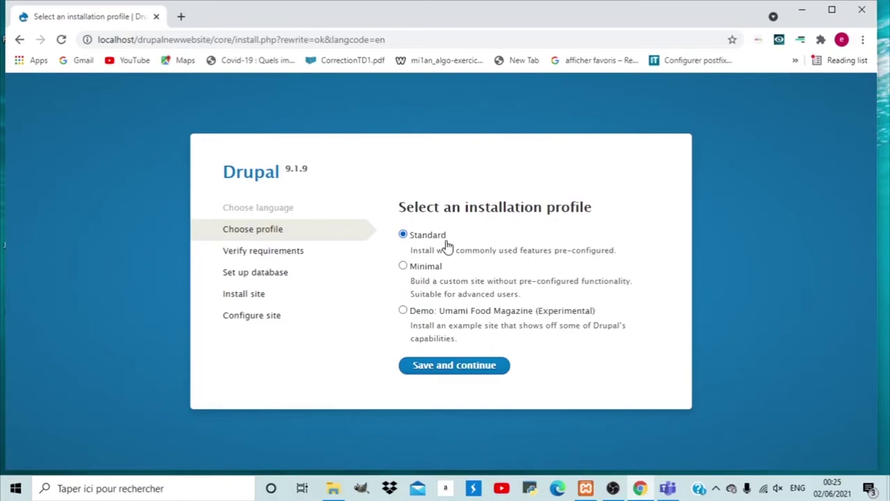
key(Return)
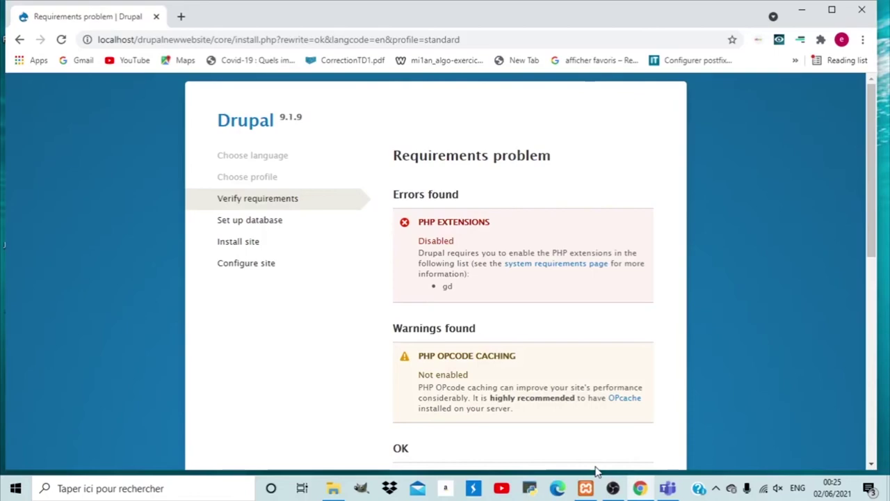
click(585, 488)
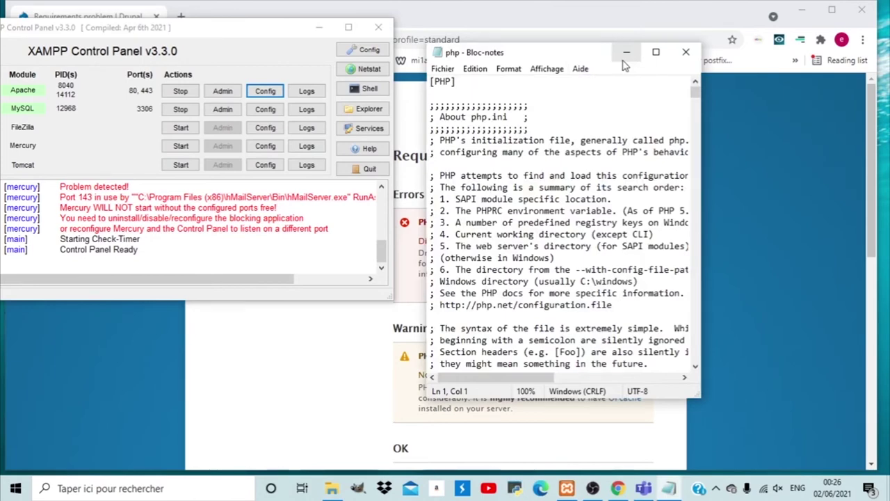
Search php.ini upward for 'gd', the extension flagged on the requirements page.
click(626, 52)
double_click(447, 285)
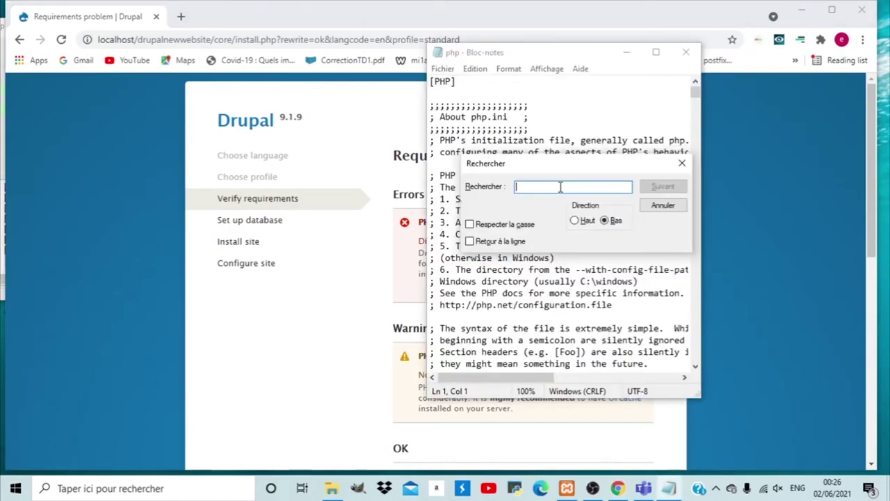
text(gd)
click(662, 187)
click(661, 188)
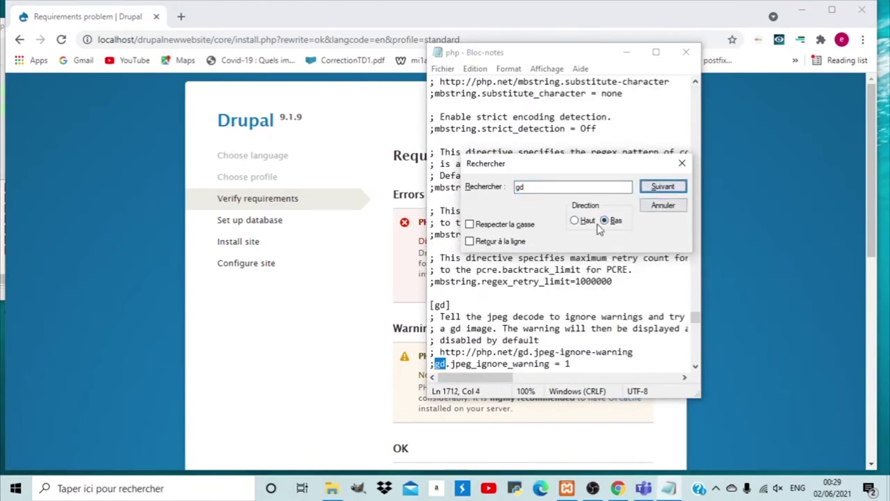
click(590, 221)
key(Return)
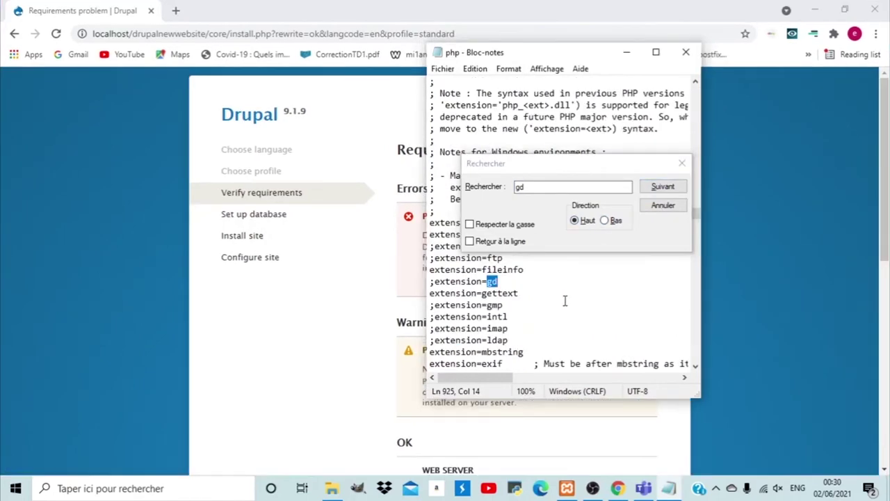
Delete the semicolon so the line reads extension=gd, and save php.ini.
click(433, 282)
key(BackSpace)
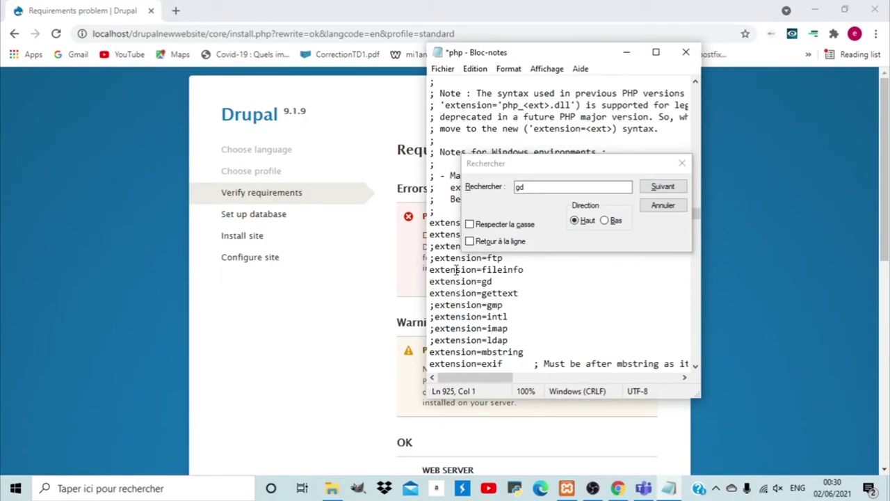
click(682, 164)
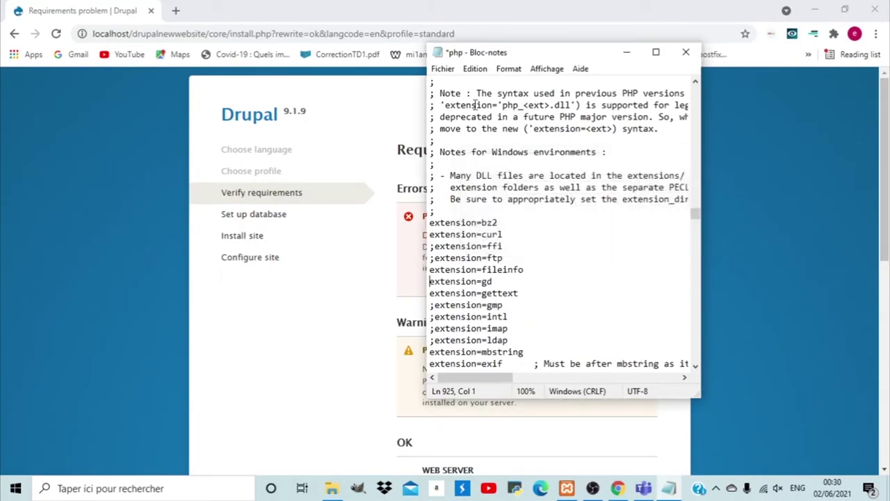
click(445, 71)
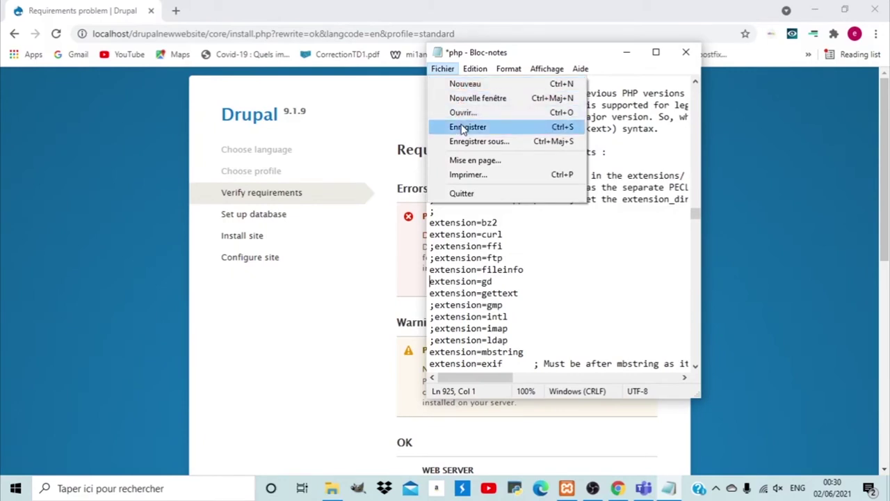
click(464, 128)
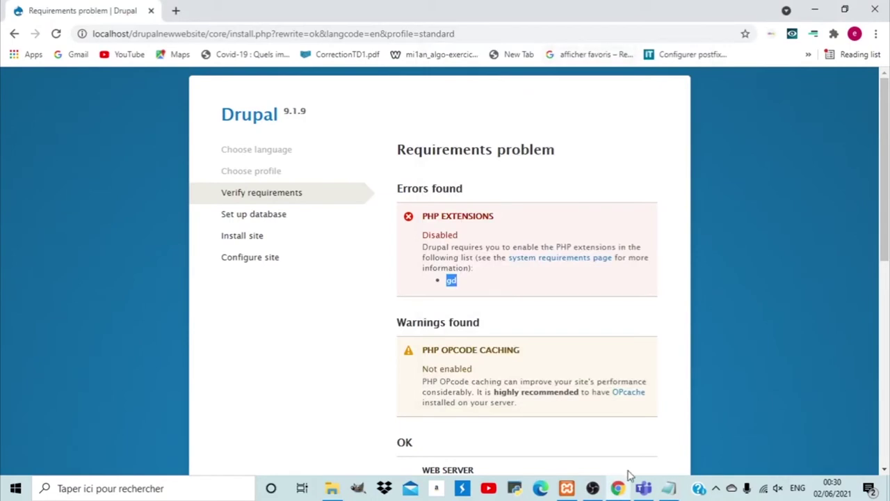
Stop Apache and MySQL in the XAMPP Control Panel, then start both again.
mouse_move(568, 490)
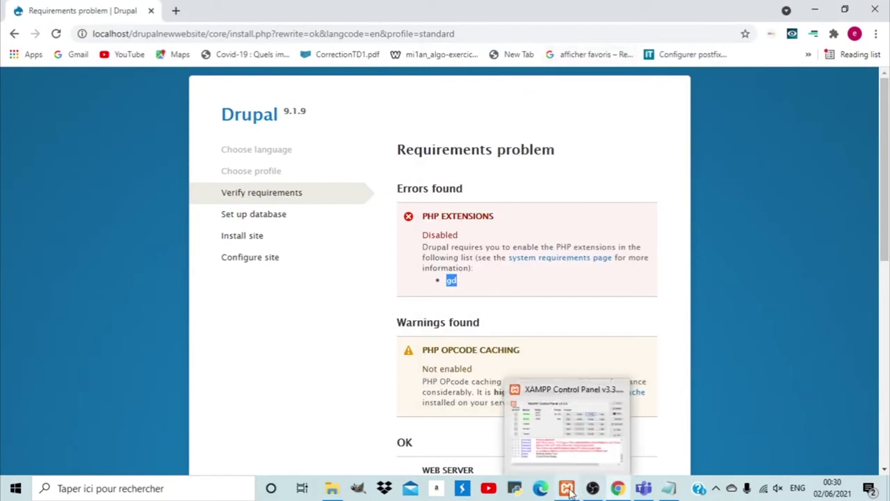
click(567, 424)
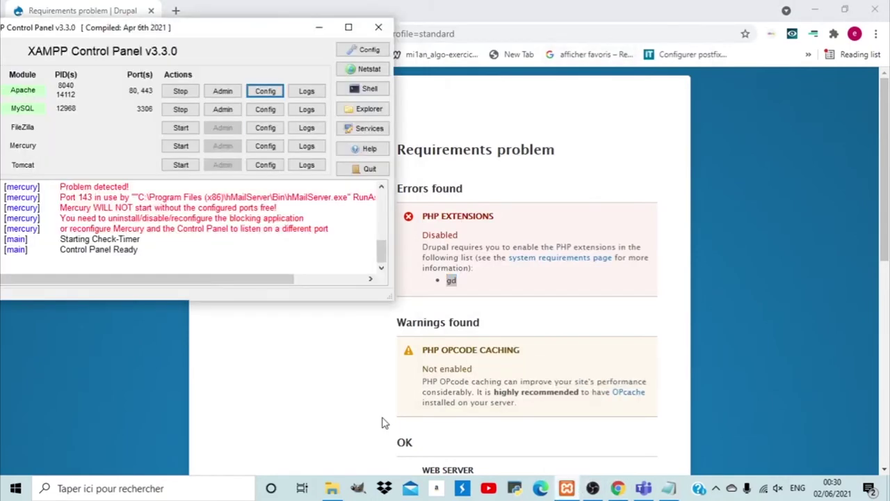
click(176, 93)
click(180, 111)
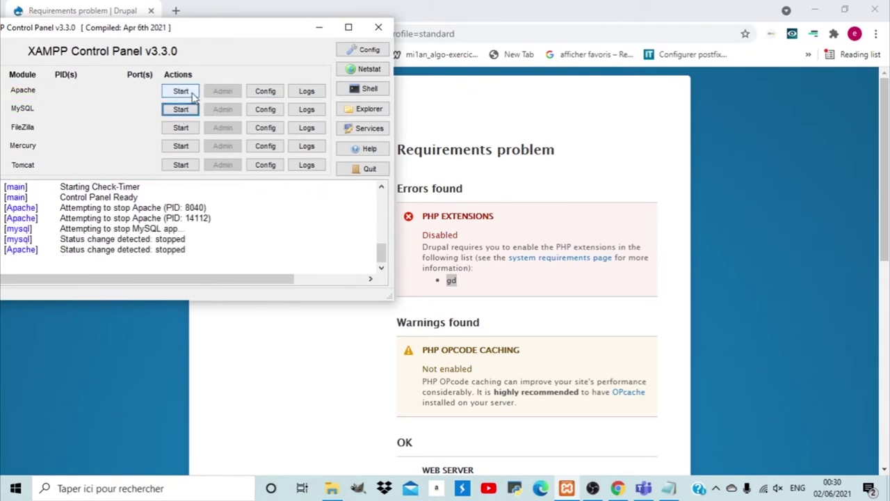
click(194, 94)
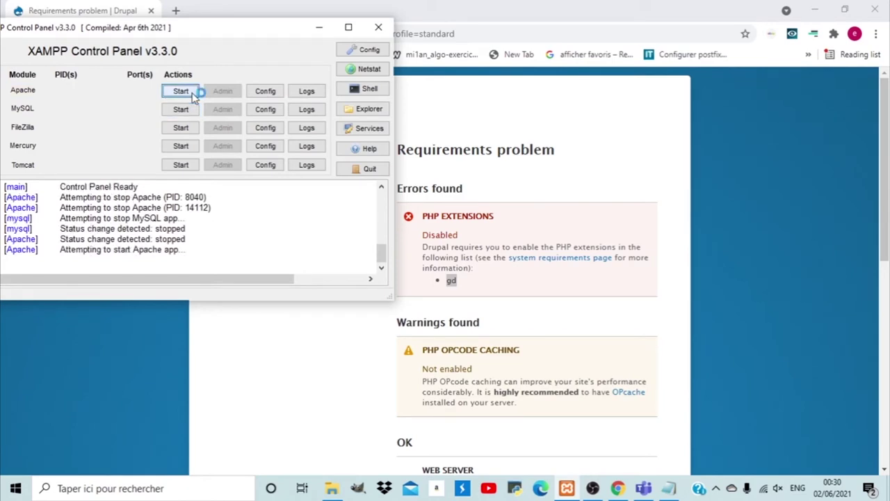
click(187, 111)
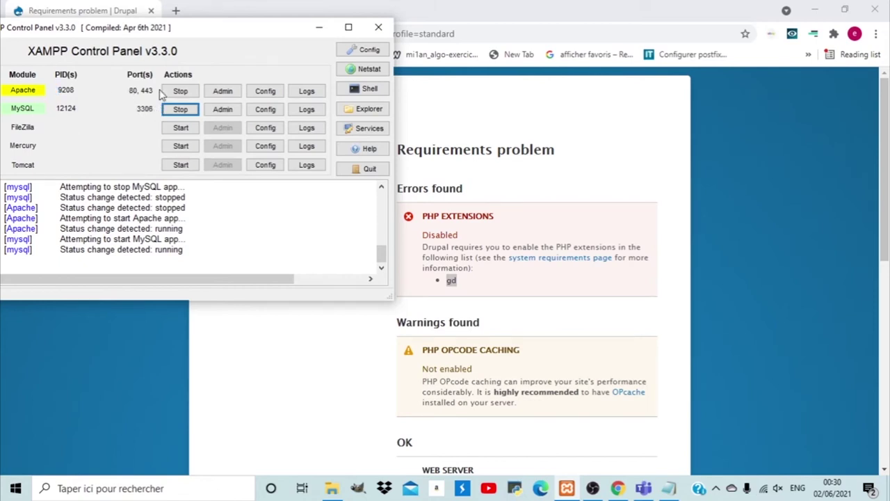
Reload the Drupal requirements check and highlight 'OPcode' in the remaining warning.
click(318, 32)
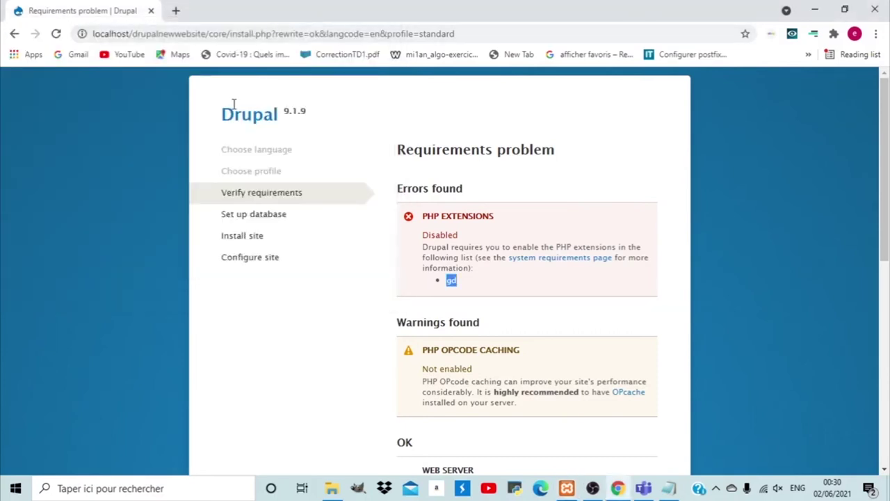
click(57, 34)
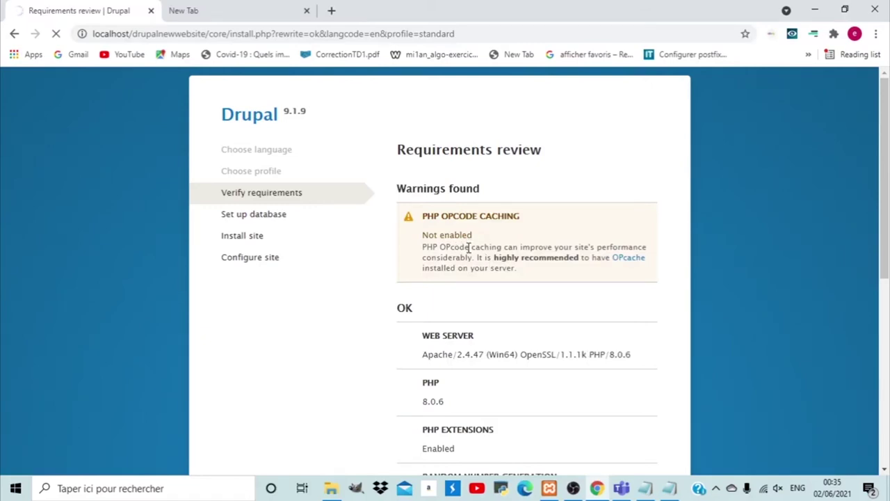
drag(464, 247, 439, 247)
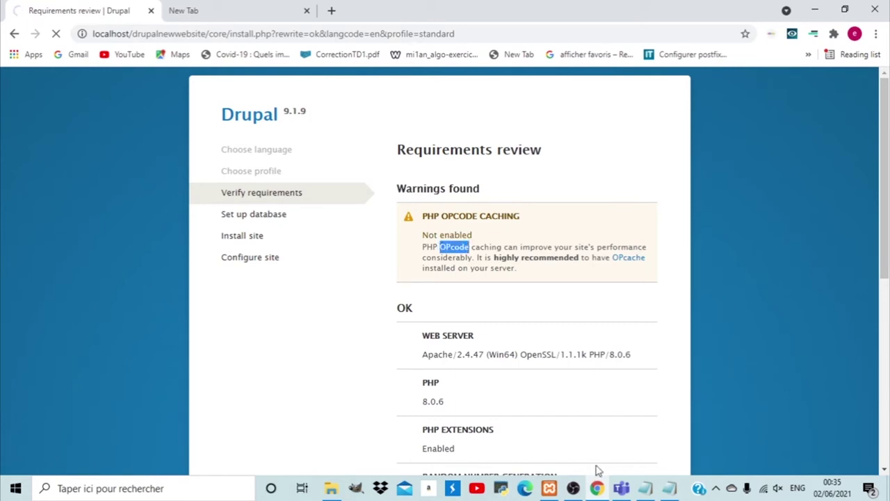
Open php.ini from XAMPP's Apache Config menu and enlarge its window.
click(550, 489)
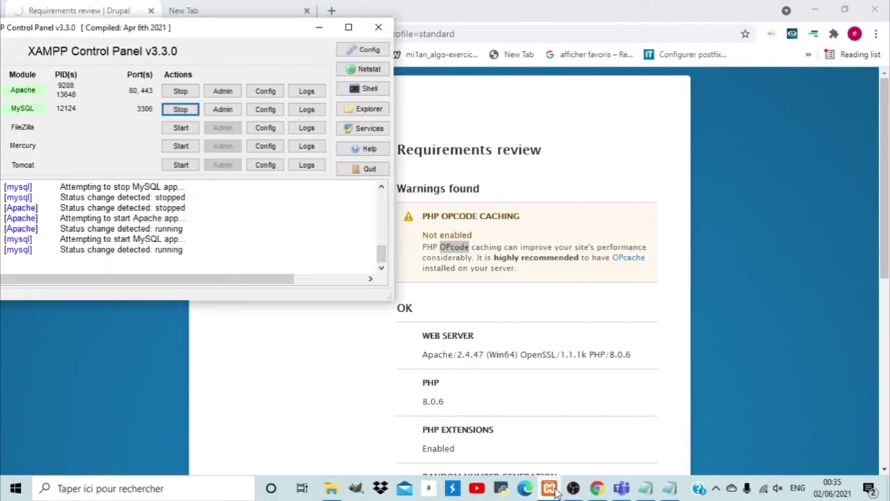
click(276, 94)
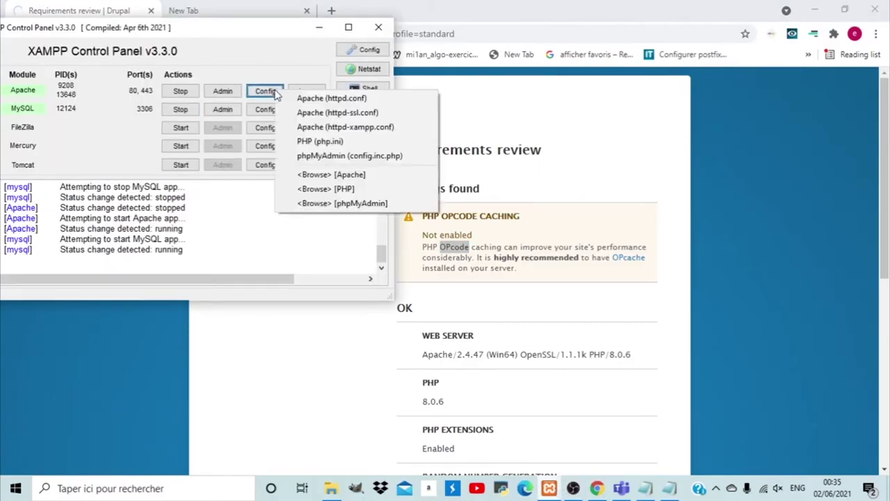
click(306, 142)
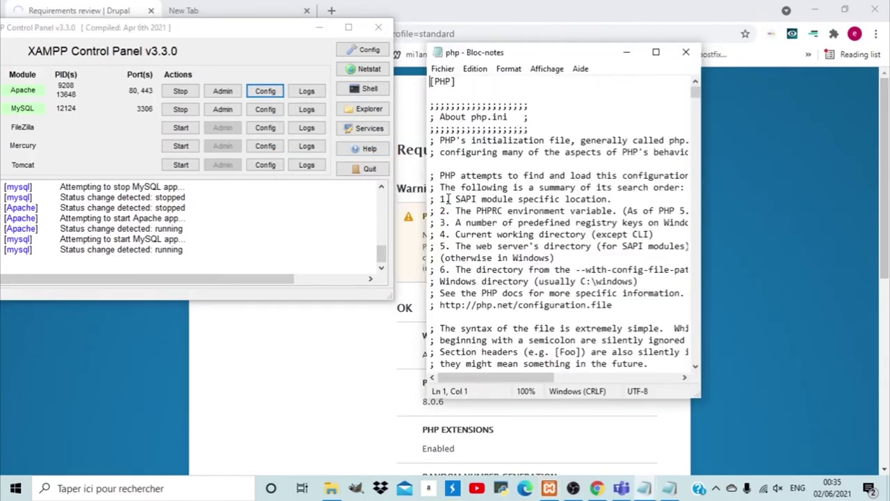
drag(701, 106, 788, 106)
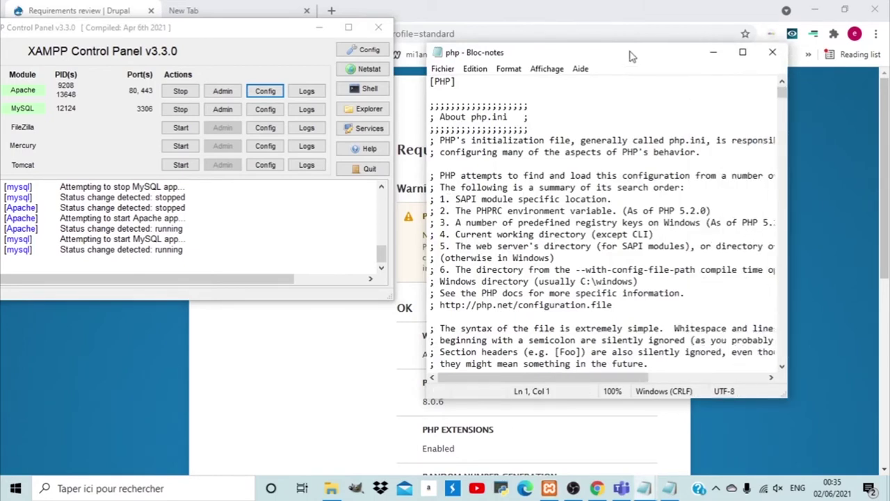
drag(632, 56, 549, 33)
Search php.ini downward for 'OPcode' to reach the opcache settings.
key(ctrl+f)
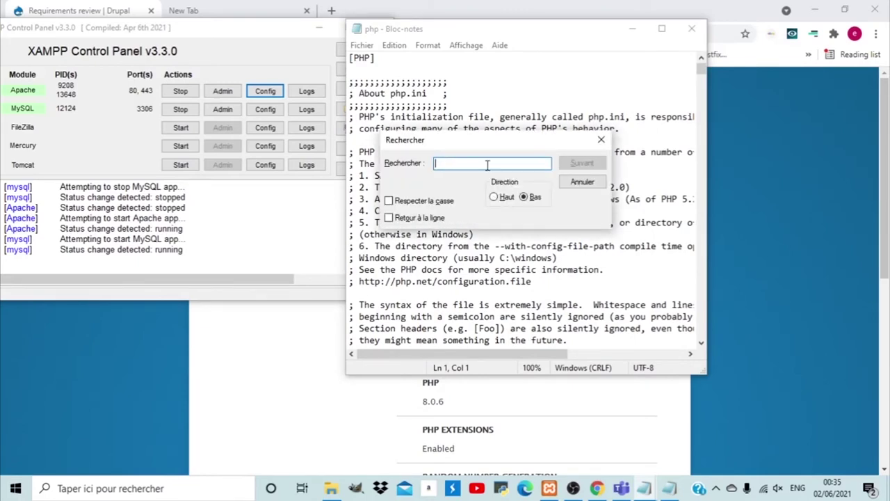
text(OPcode)
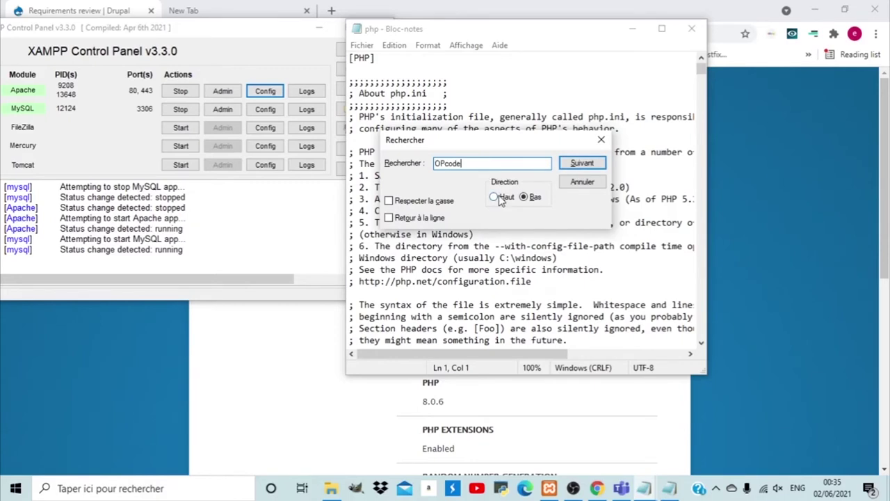
click(497, 199)
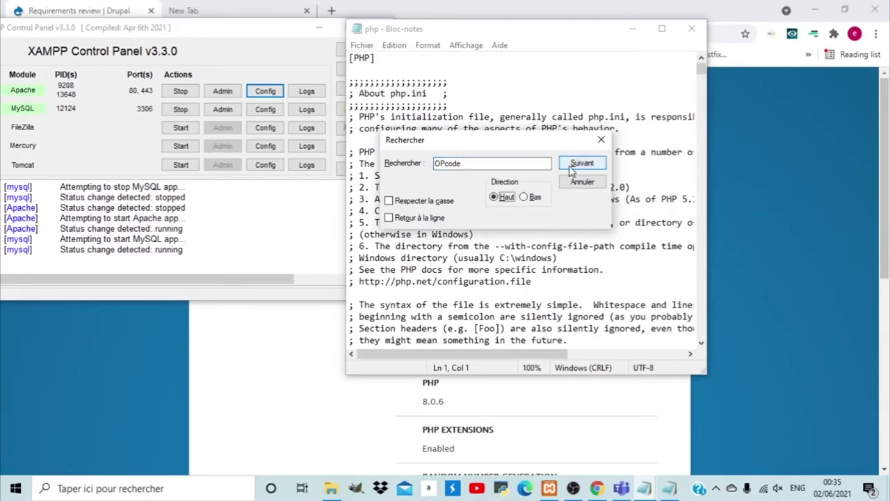
click(571, 166)
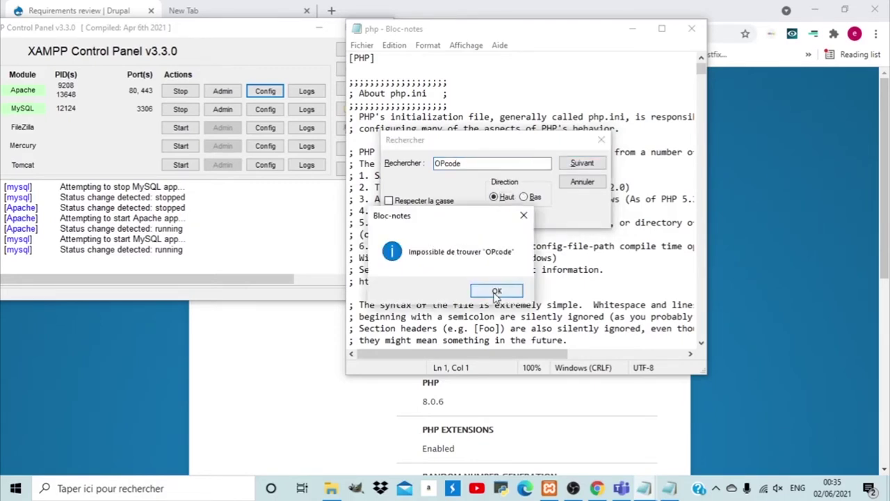
click(493, 291)
click(525, 198)
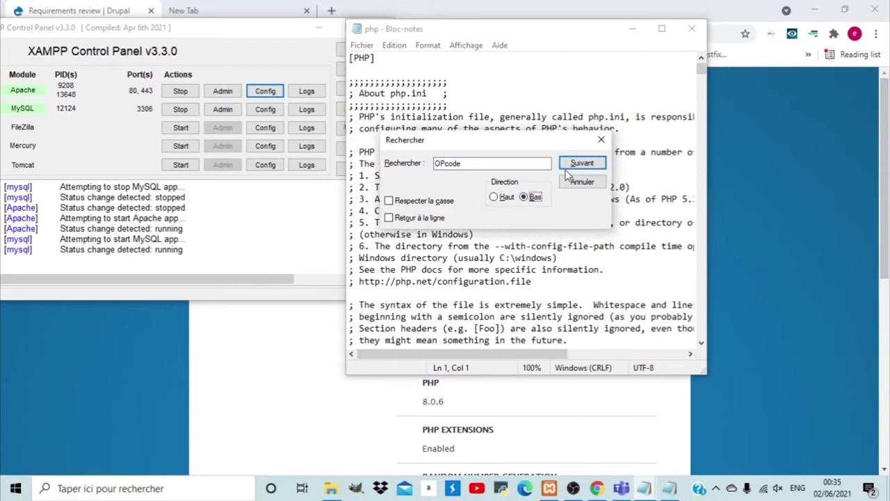
click(576, 164)
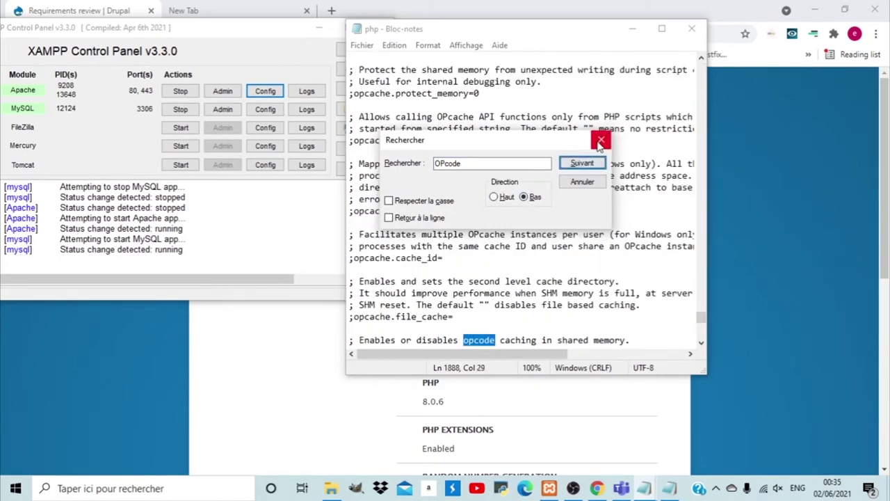
click(601, 142)
Add a blank line after opcache.file_cache_only=0 and switch to the untitled OPcache notes.
click(701, 344)
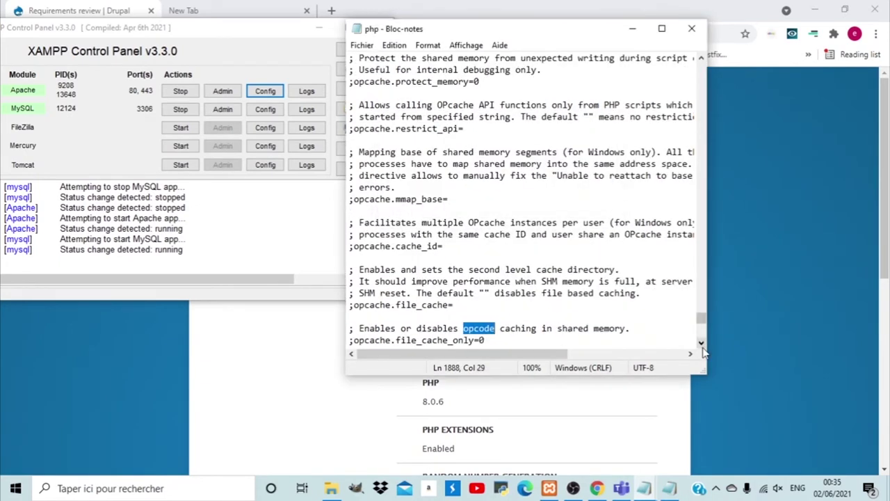
click(701, 344)
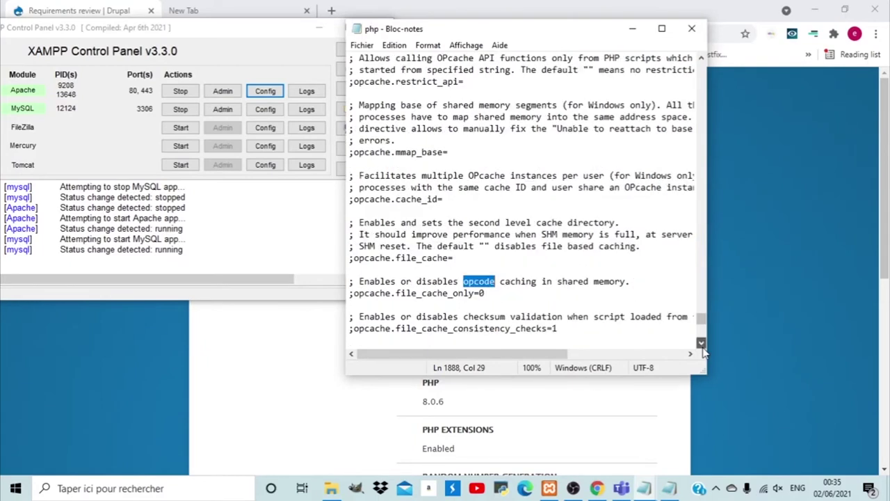
click(502, 293)
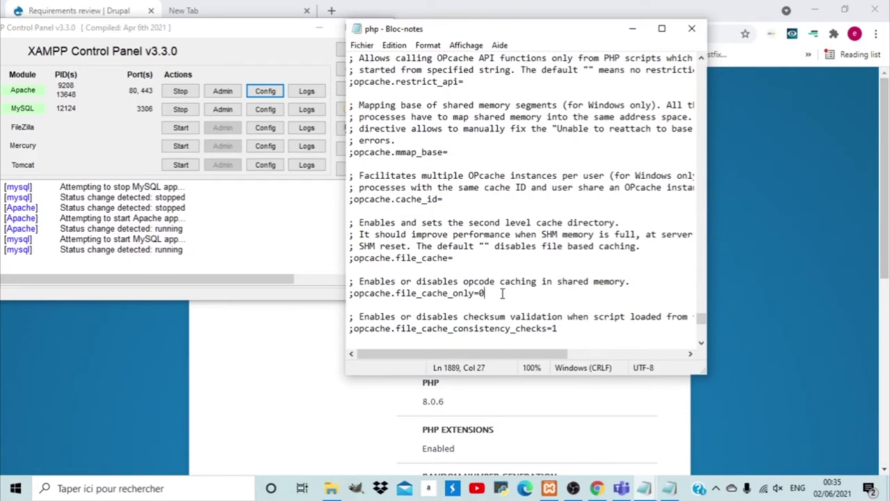
key(Return)
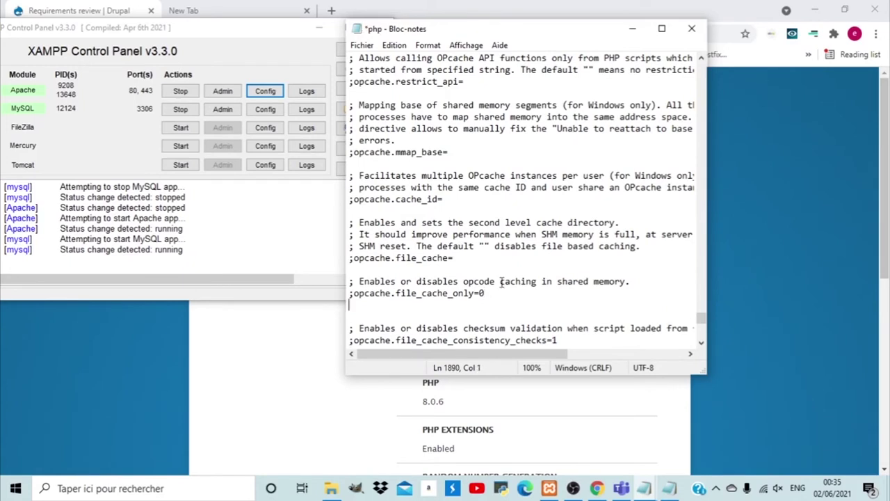
key(alt+Tab)
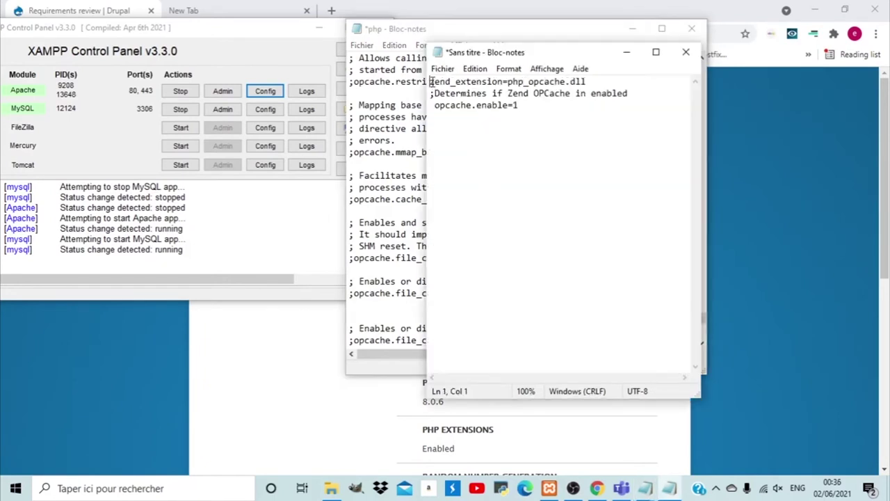
Paste zend_extension=php_opcache.dll and opcache.enable=1 below opcache.file_cache_only=0 in php.ini.
drag(429, 81, 529, 114)
key(ctrl+c)
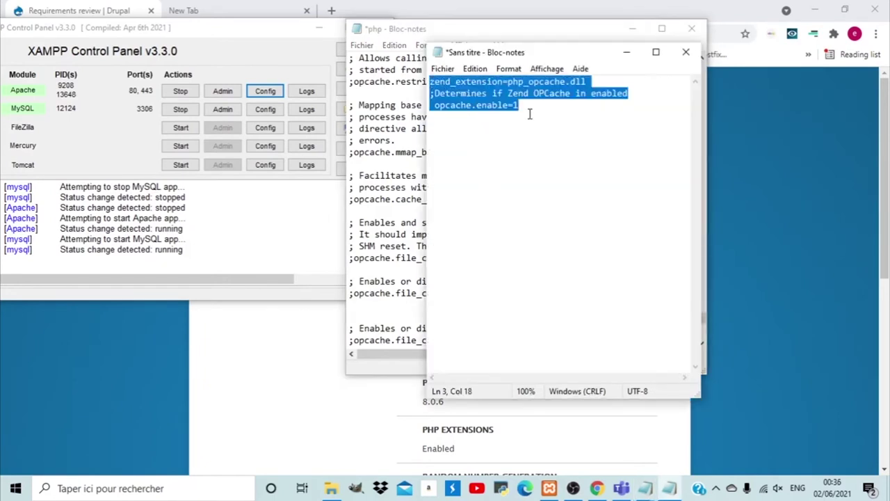
click(632, 29)
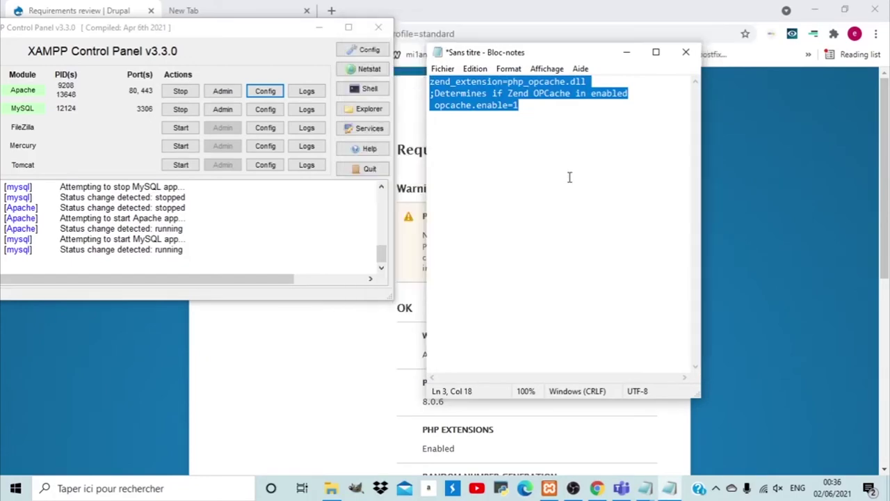
click(644, 491)
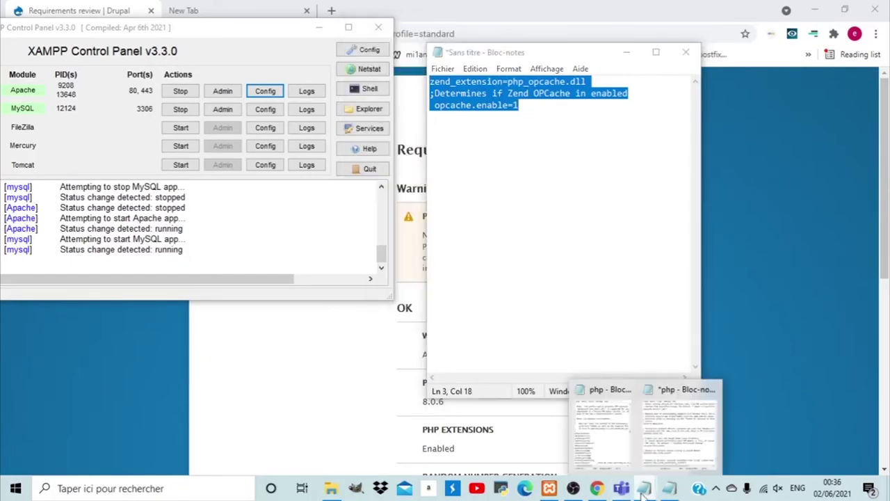
mouse_move(612, 443)
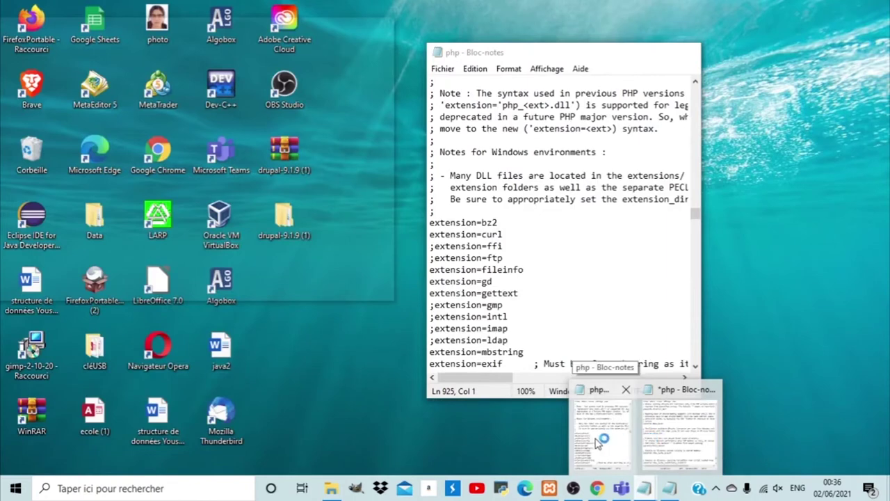
click(597, 442)
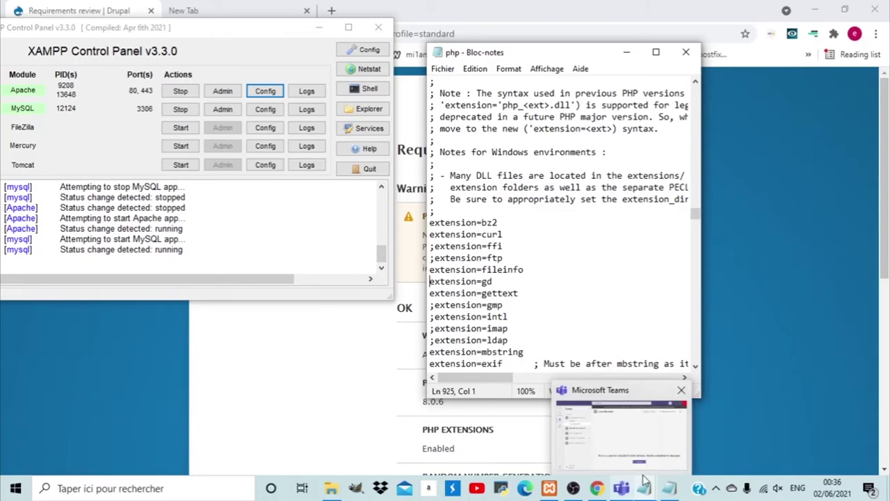
click(645, 480)
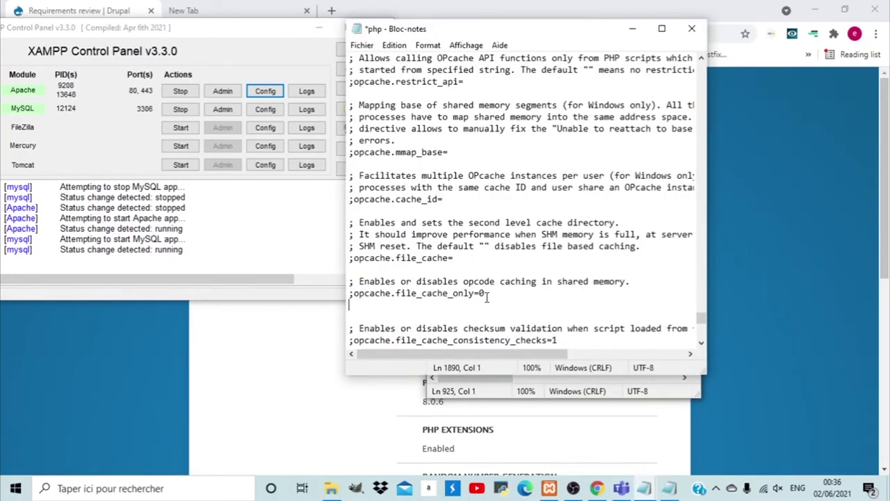
key(Return)
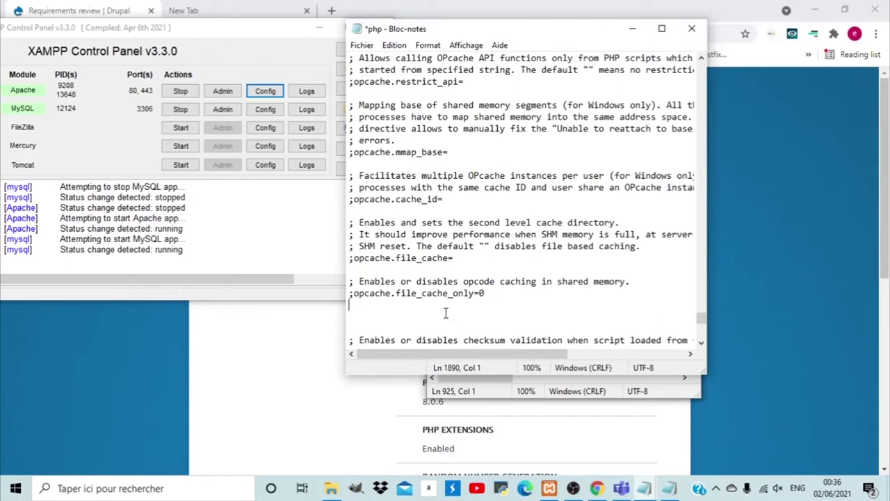
key(Return)
key(ctrl+v)
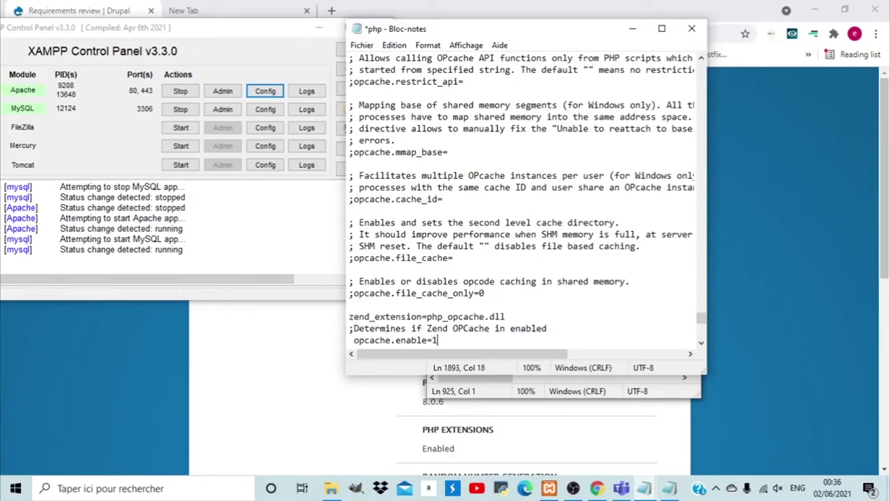
Save php.ini, close the Notepad windows, and stop Apache in XAMPP.
click(363, 45)
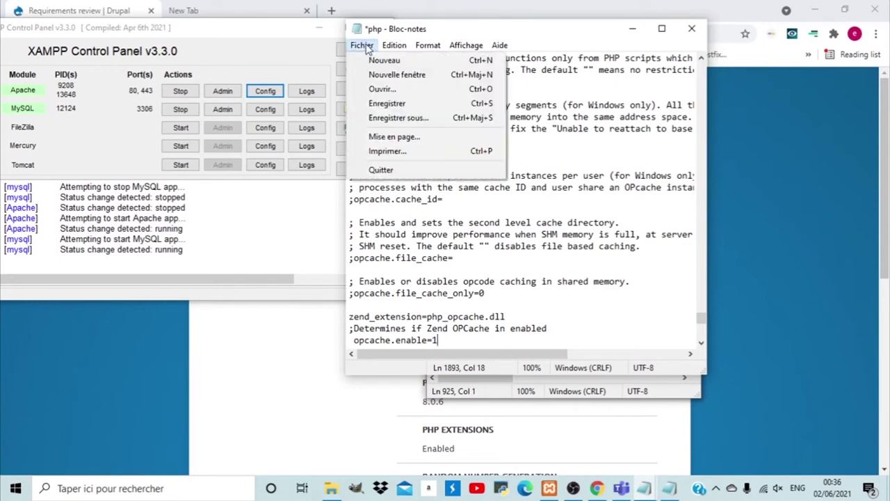
click(402, 105)
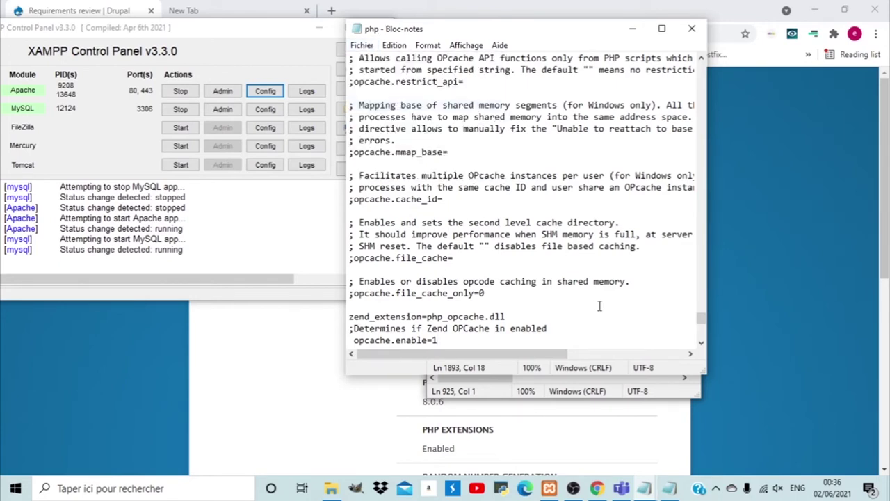
click(701, 342)
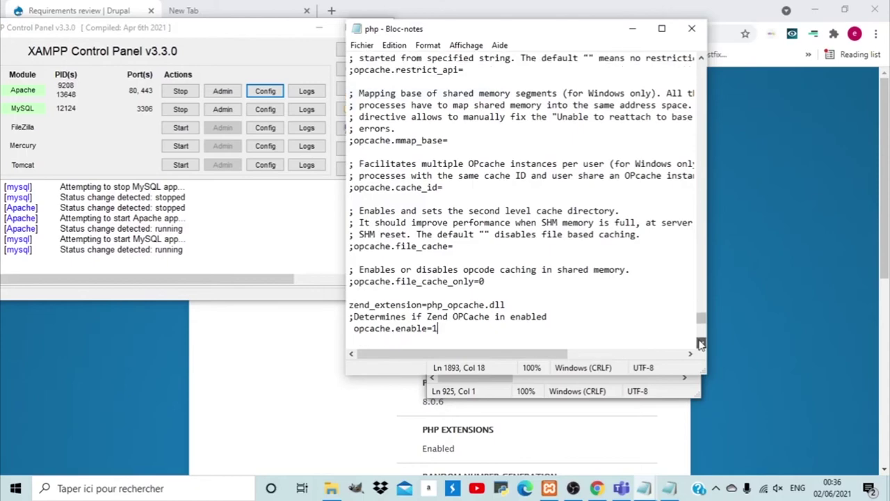
click(692, 29)
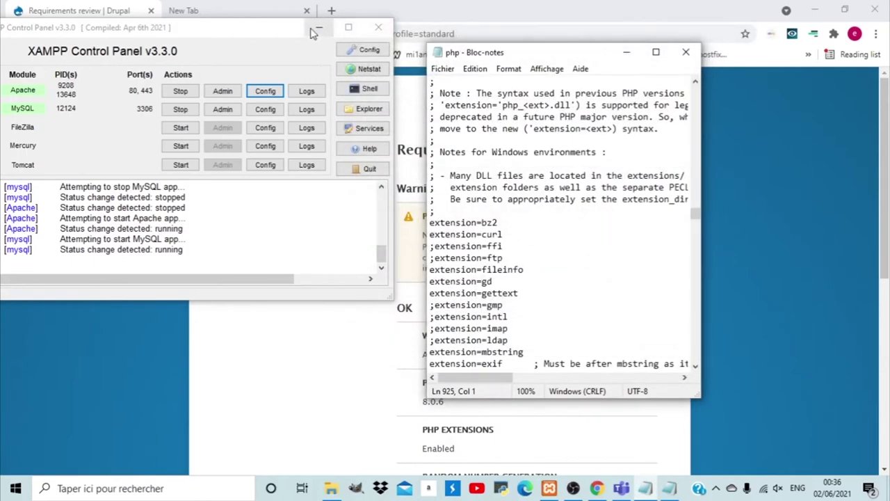
click(686, 53)
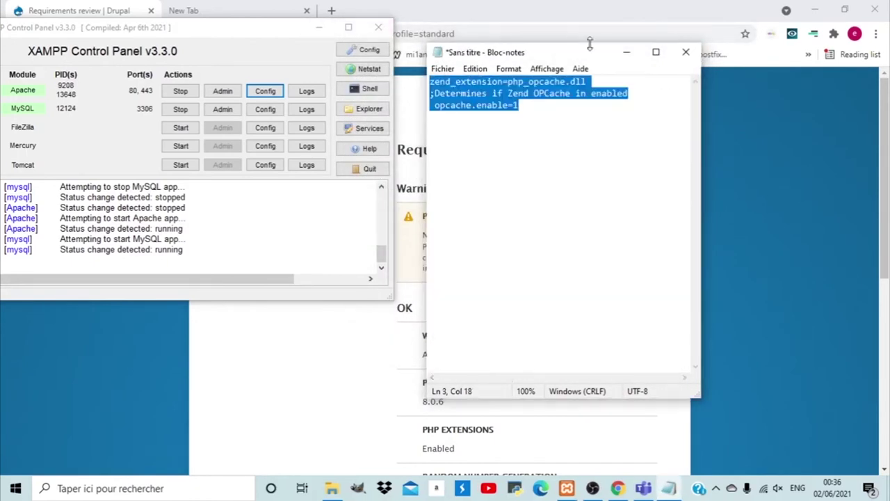
click(628, 53)
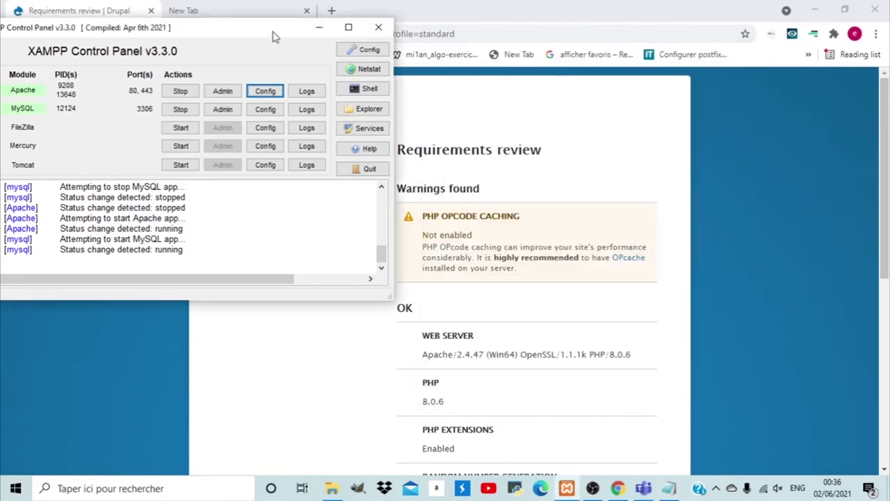
drag(273, 36, 412, 28)
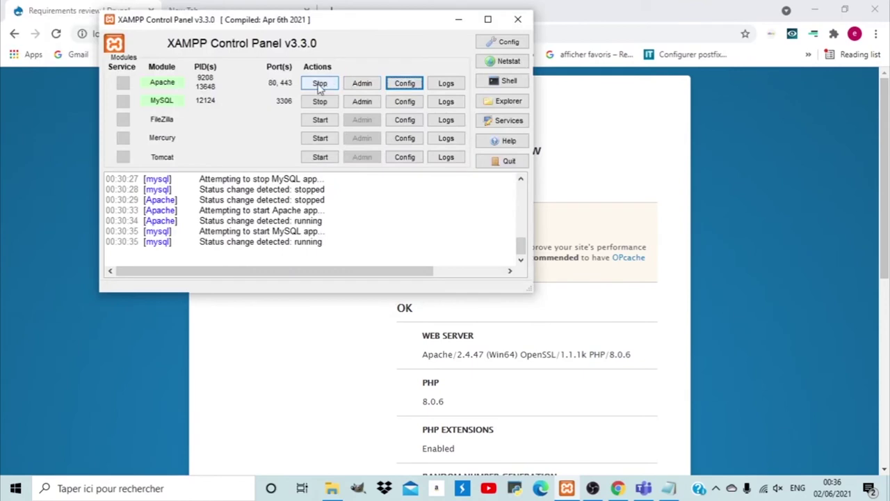
click(319, 84)
Restart Apache and MySQL in XAMPP, then reload the Drupal installer in Chrome.
click(323, 104)
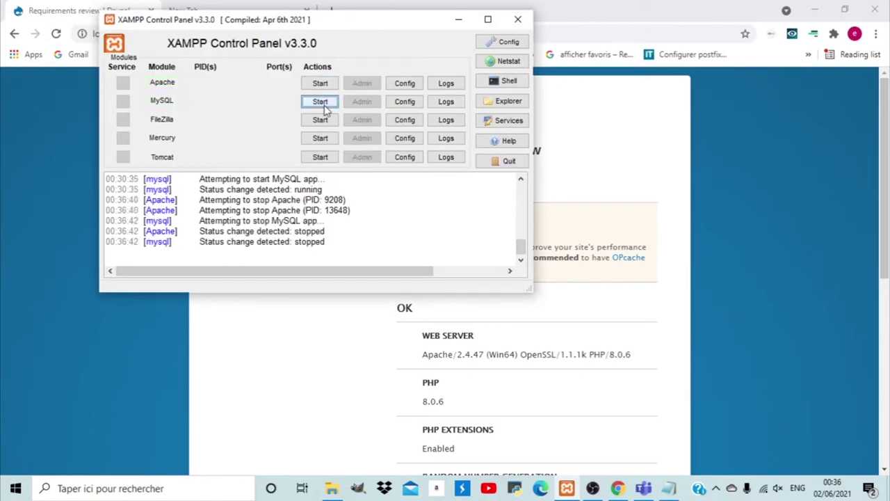
click(320, 82)
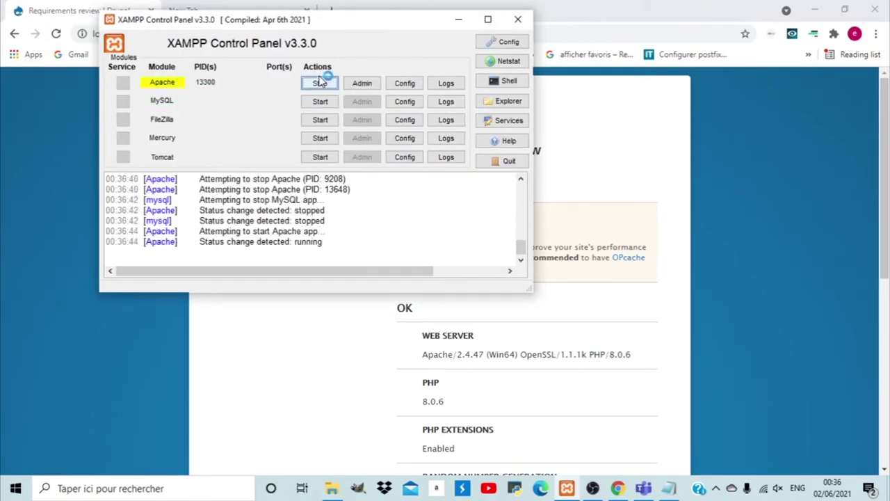
click(323, 102)
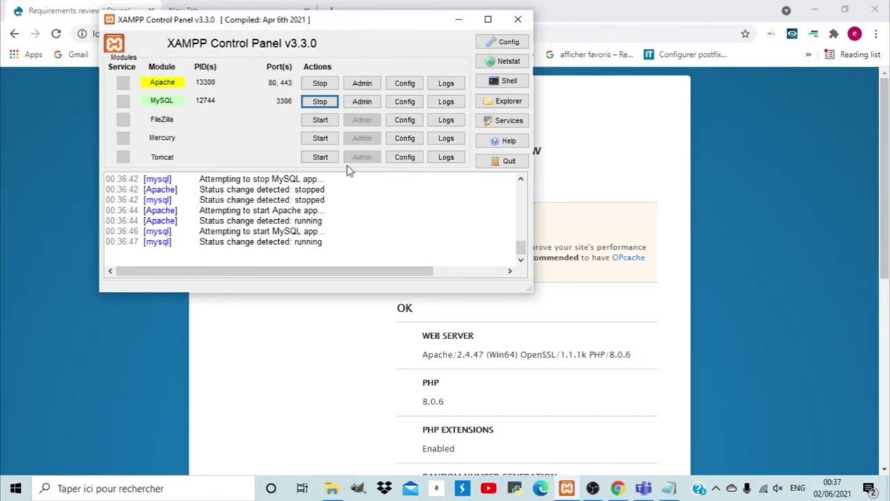
drag(392, 24, 410, 21)
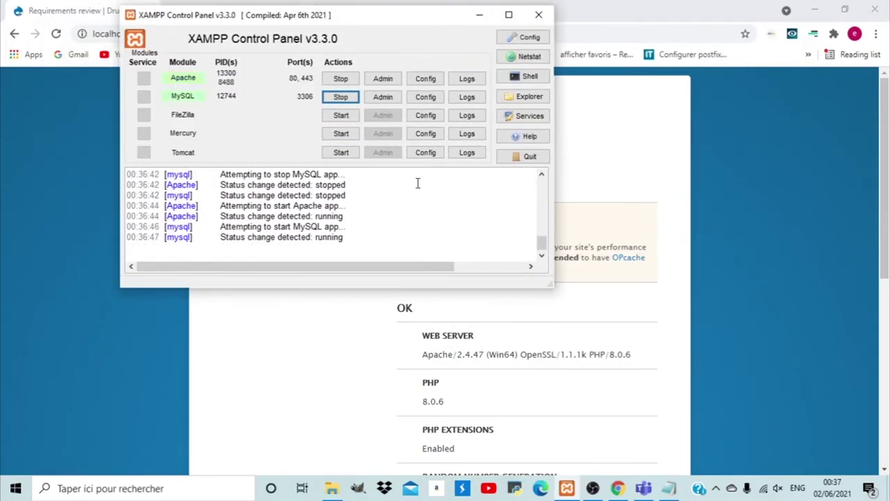
key(alt+Tab)
key(F5)
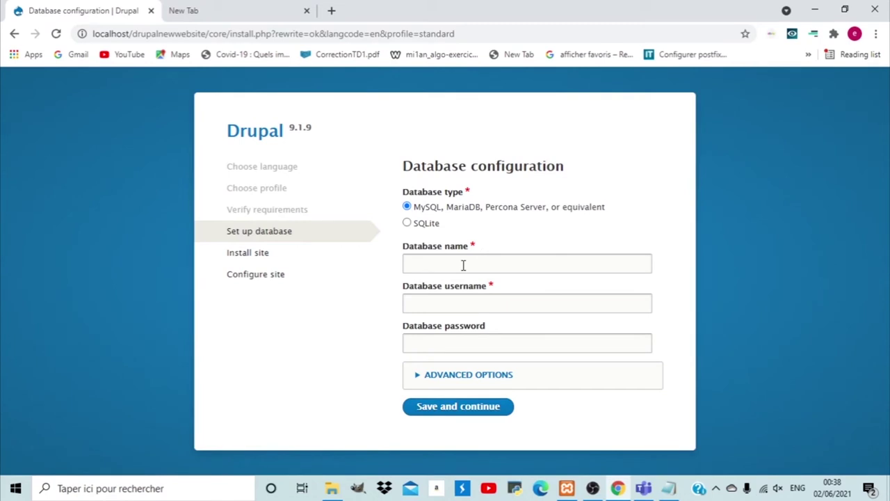
Load localhost in a new tab and open phpMyAdmin from the XAMPP dashboard.
click(202, 11)
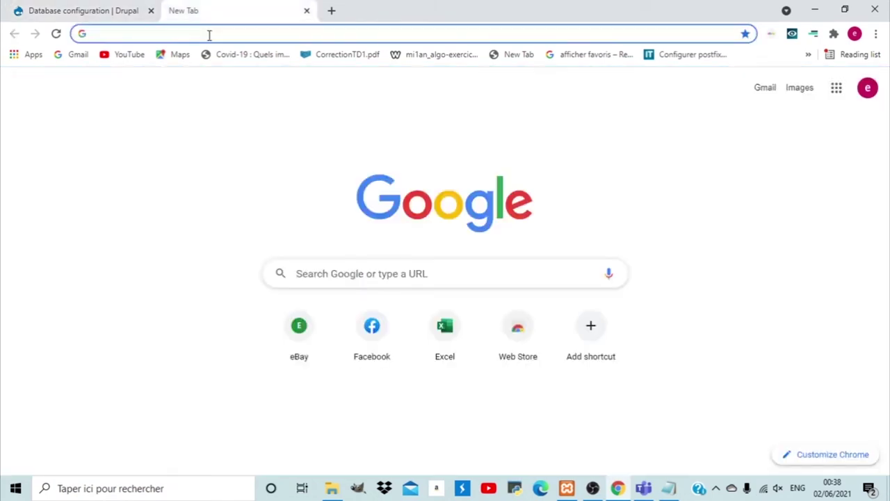
click(208, 35)
text(local)
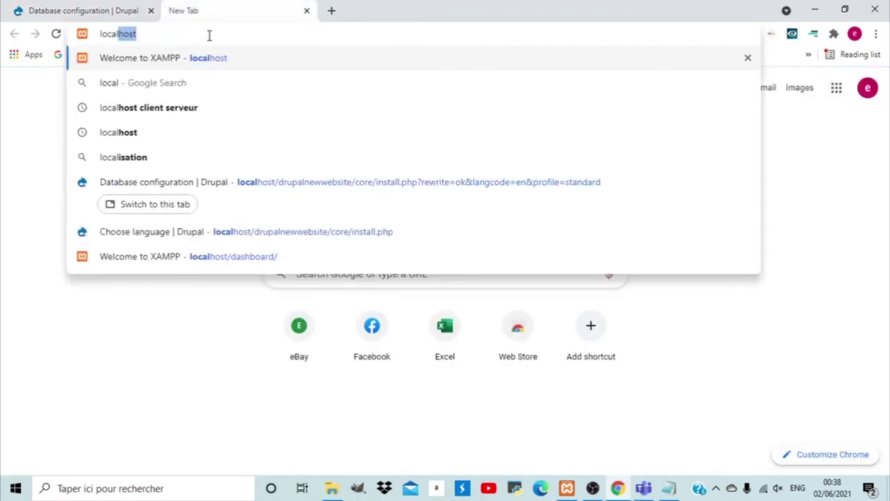
text(host)
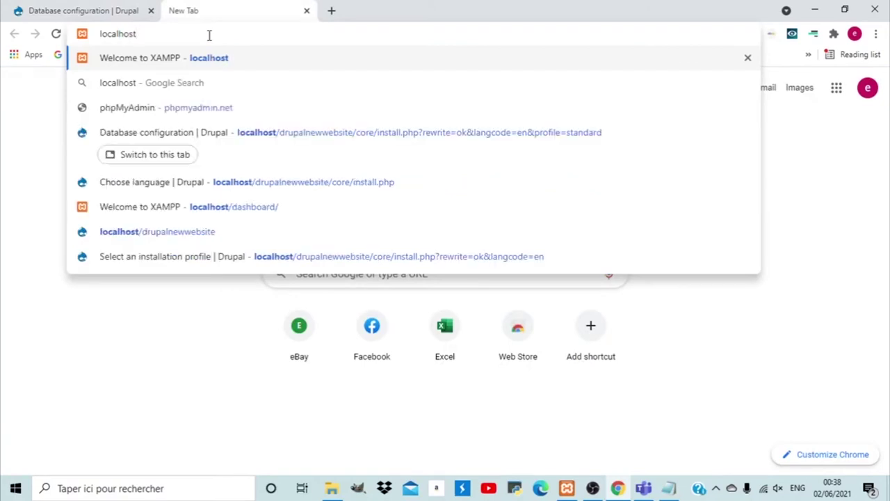
key(Return)
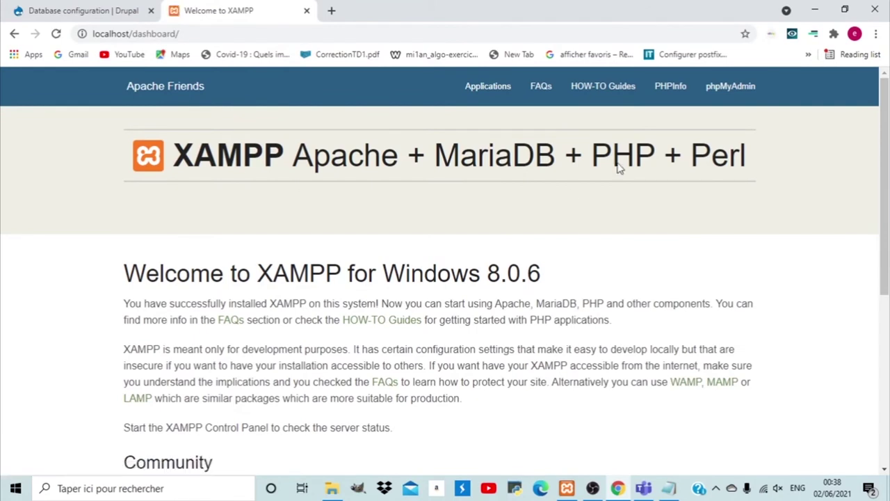
click(745, 95)
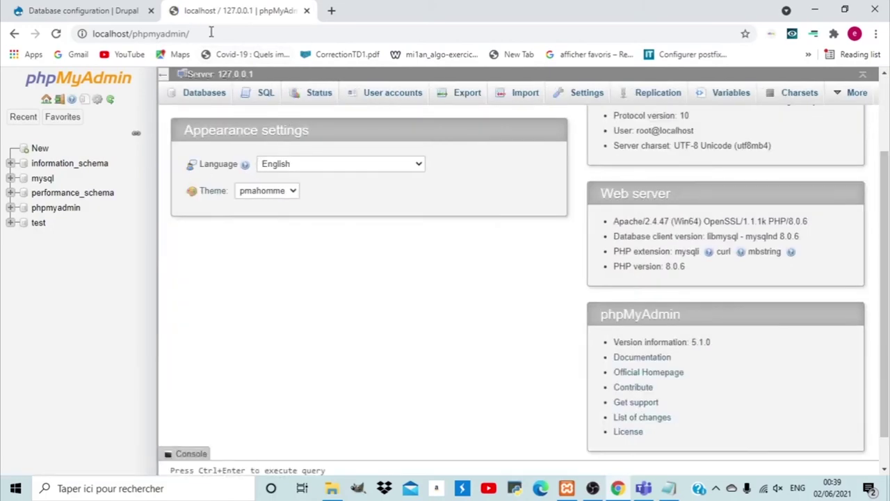
Create an empty drupaltest database in phpMyAdmin and copy its name for the installer.
click(24, 151)
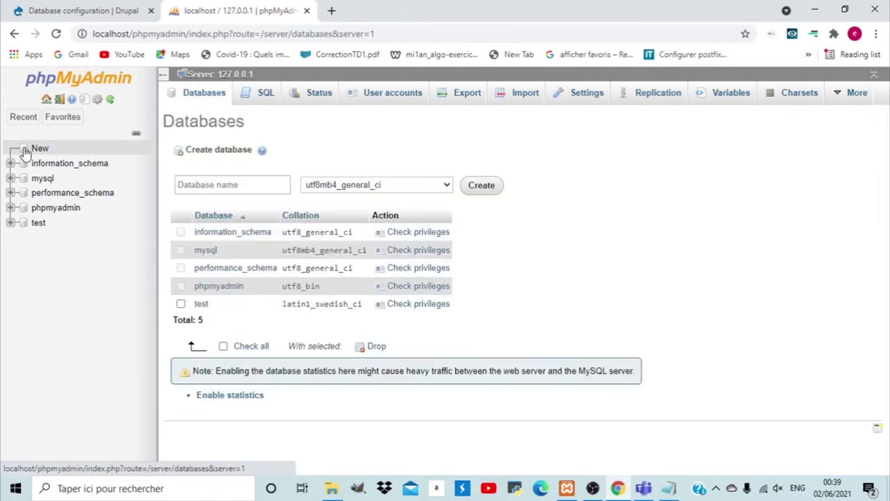
click(216, 183)
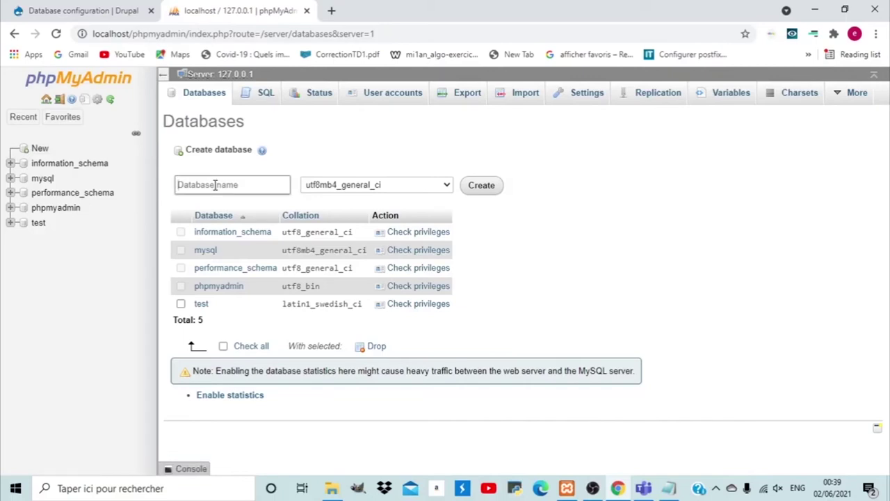
text(drupaltest)
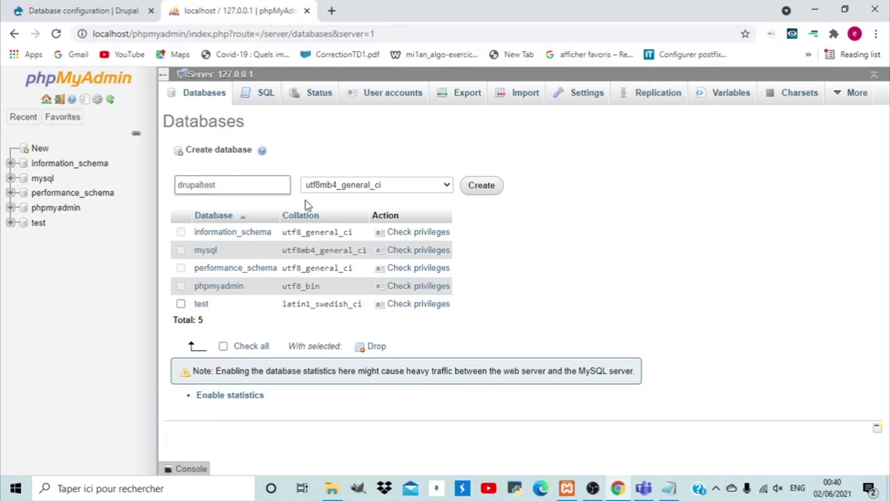
click(471, 193)
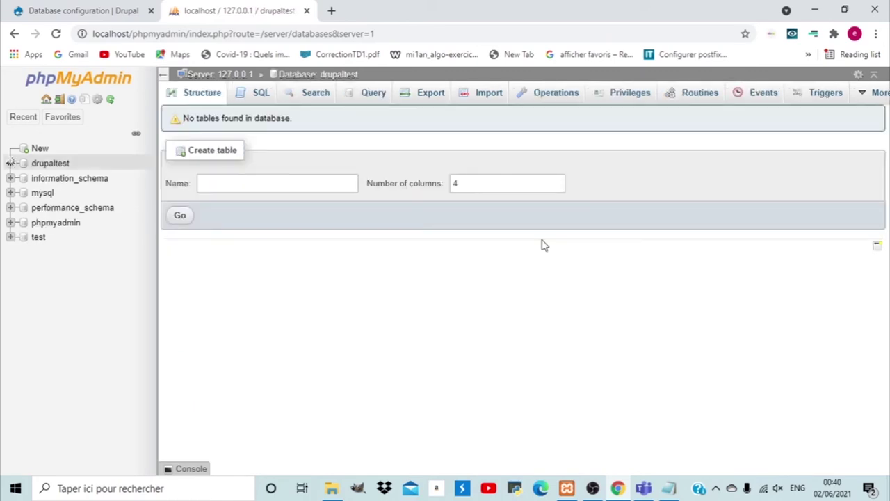
click(60, 167)
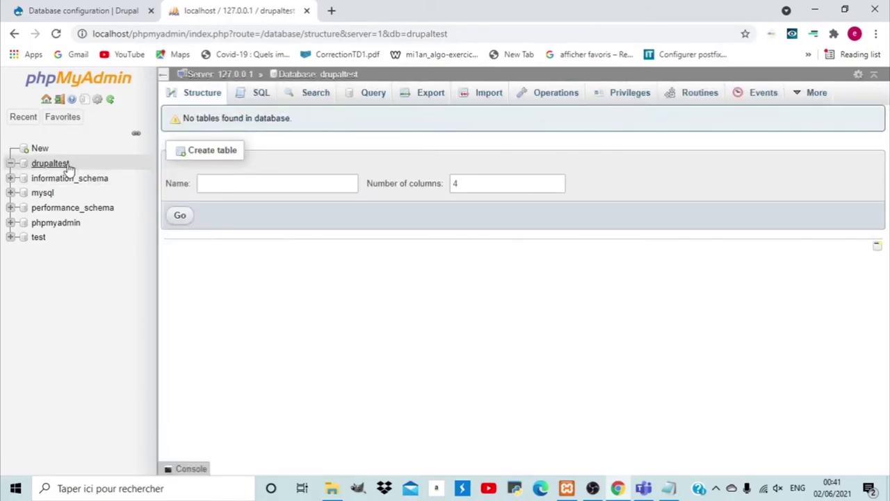
drag(72, 165, 25, 162)
key(ctrl+c)
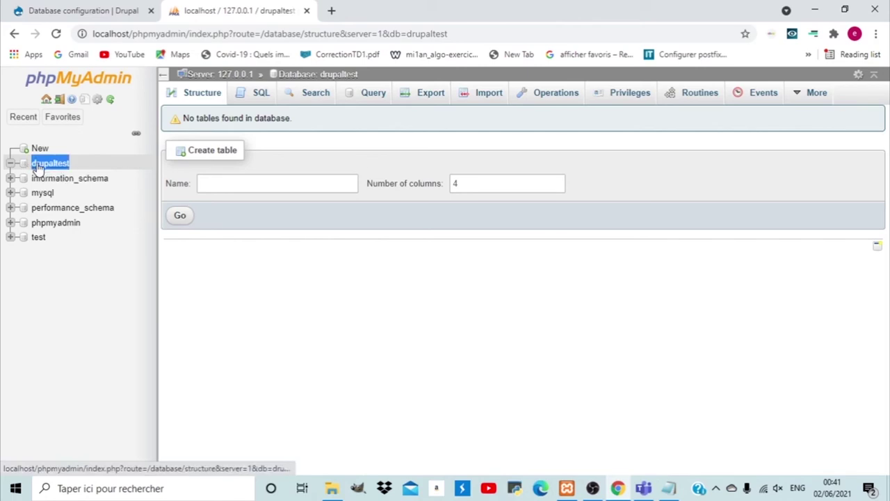
click(85, 10)
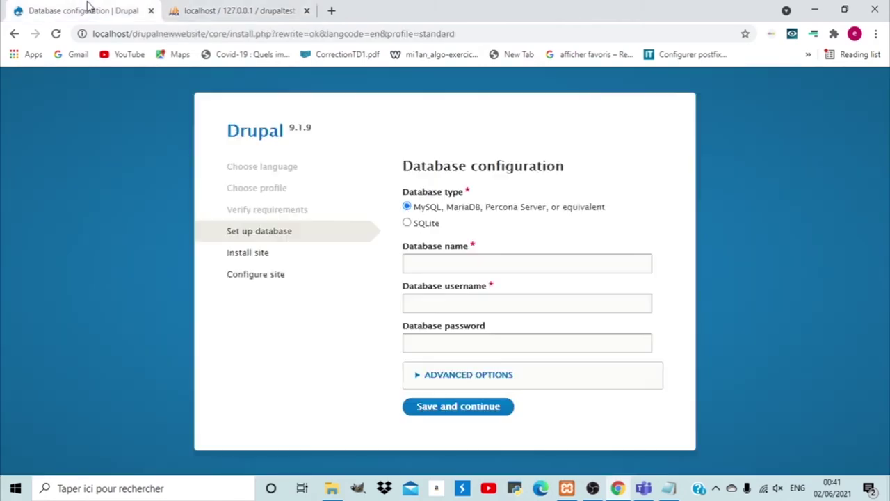
Enter database drupaltest, user root with a blank password, and save the database settings.
click(478, 260)
key(ctrl+v)
click(456, 301)
text(root)
click(430, 349)
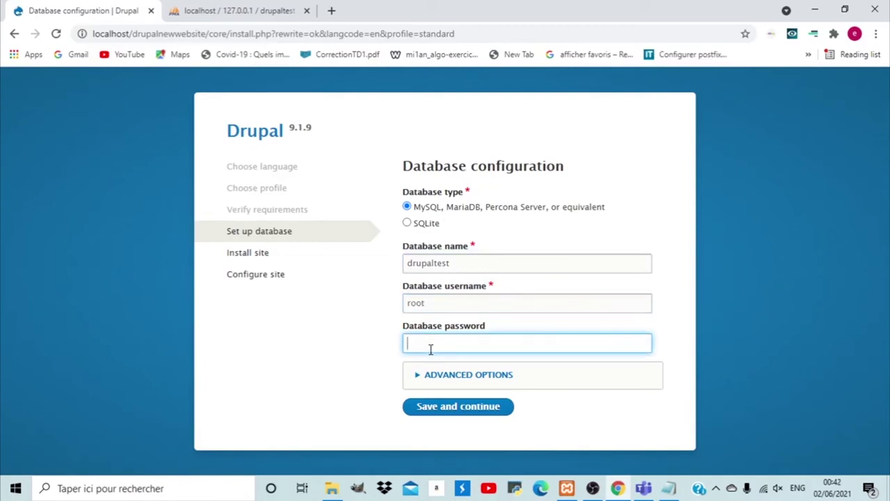
click(423, 376)
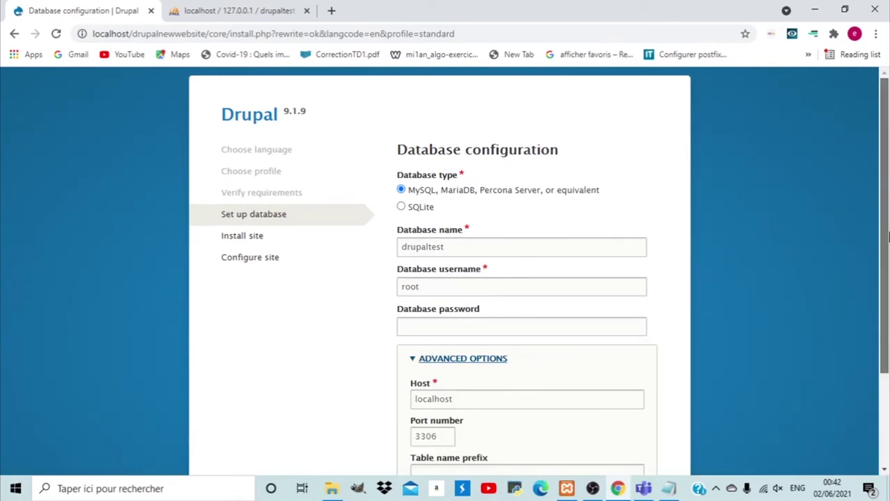
scroll(581, 327, down, 2)
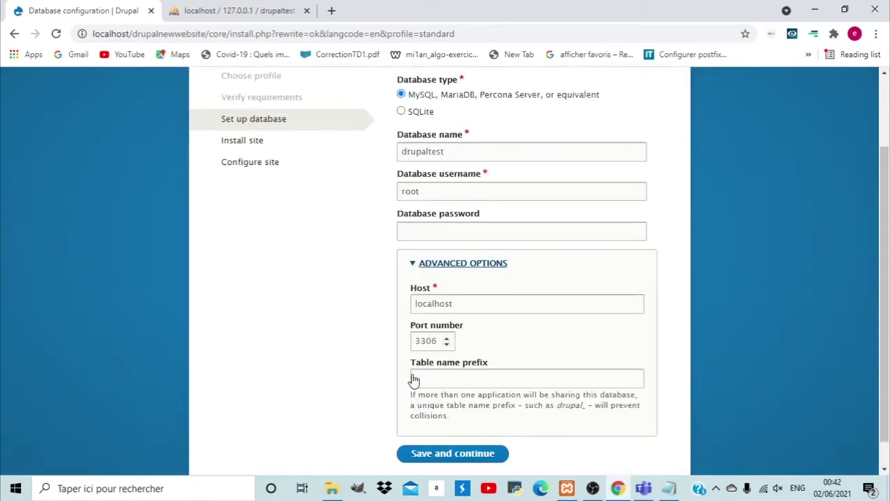
click(428, 459)
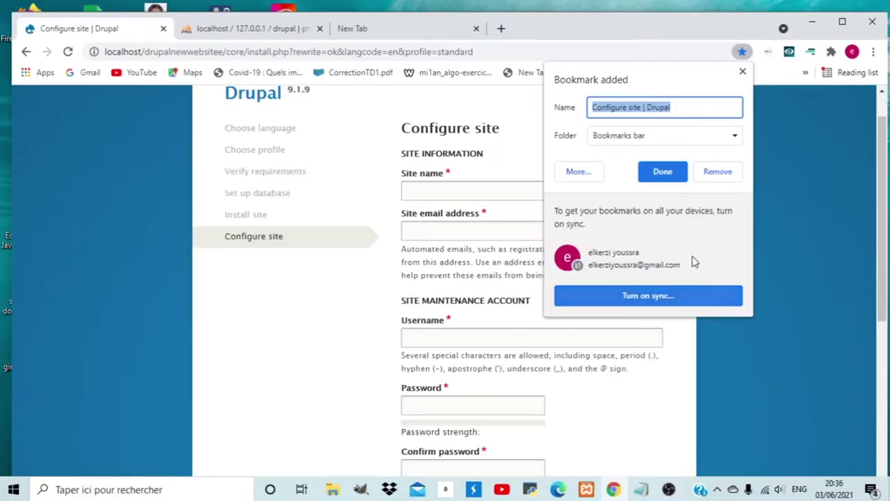
Set the site name to 'Drupal website' and fill in the site e-mail address.
click(742, 73)
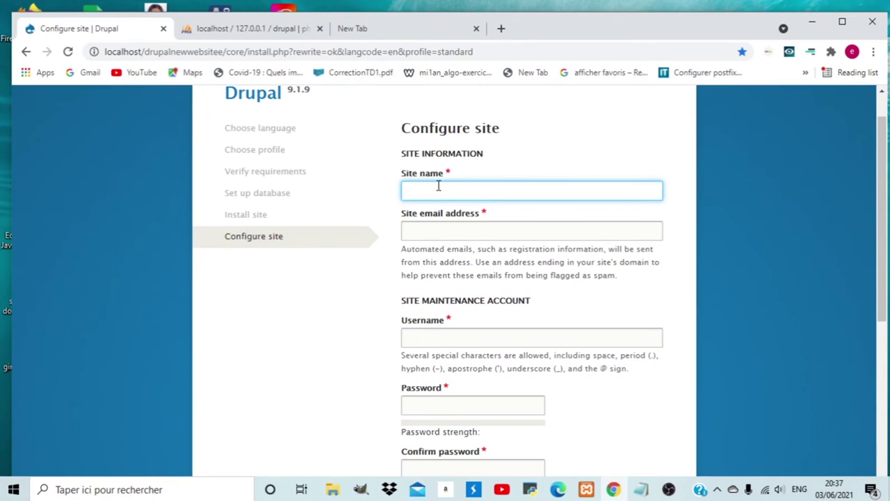
text(Drupal website)
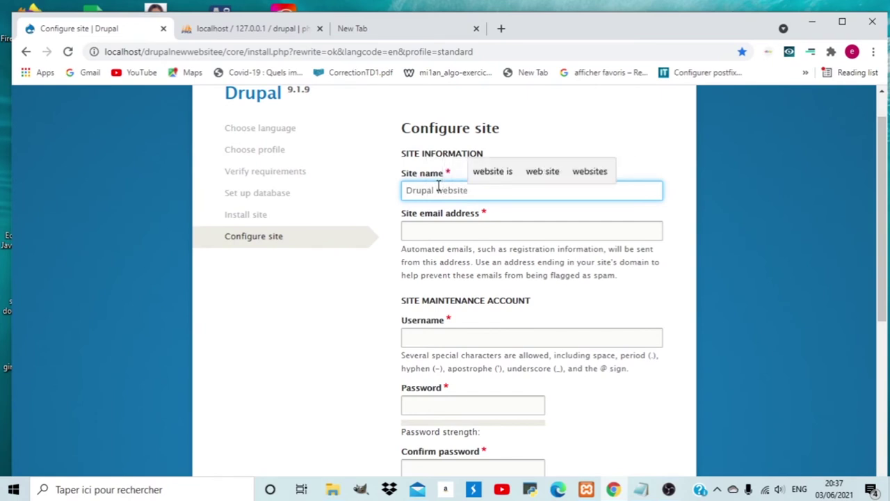
click(433, 227)
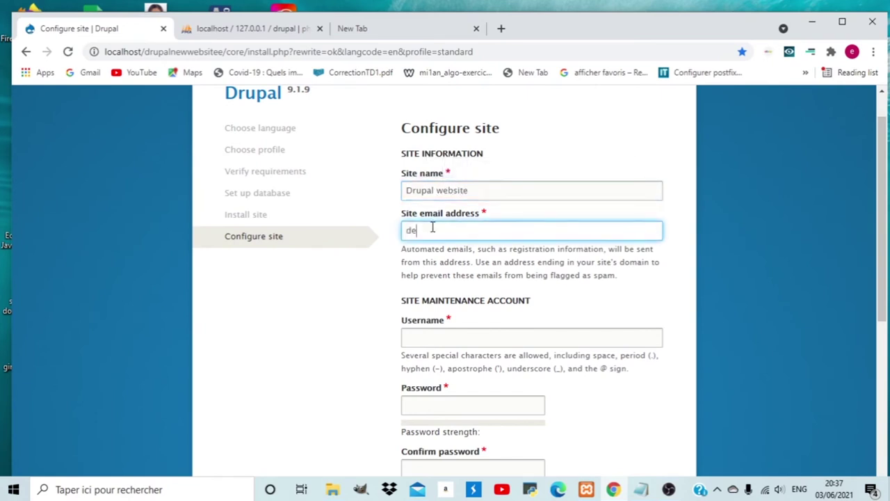
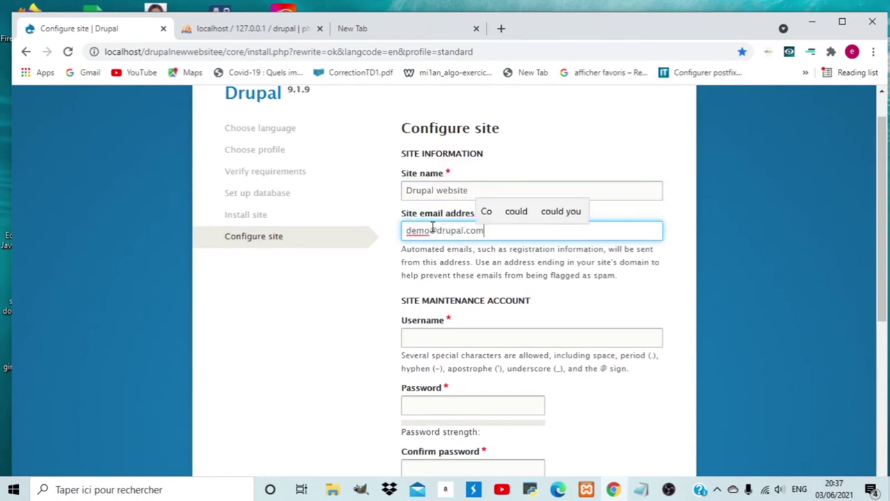
Set maintenance username admin and enter the account password in both password fields.
click(429, 335)
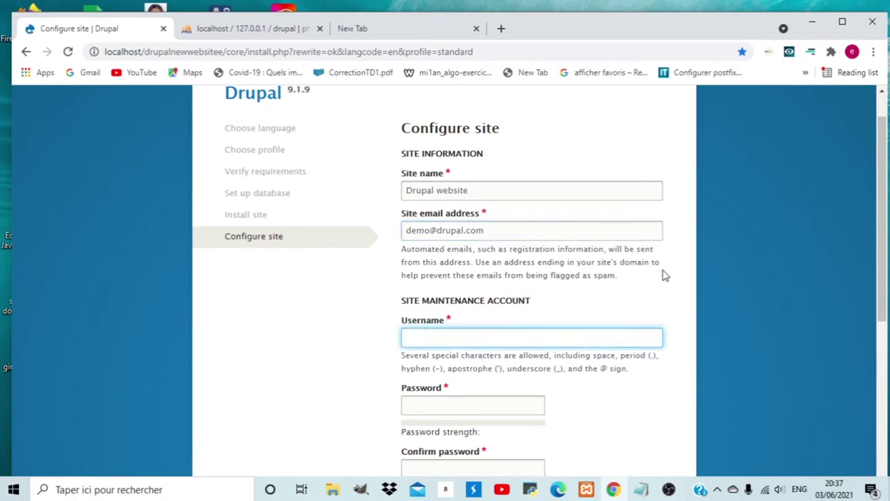
scroll(533, 317, down, 1)
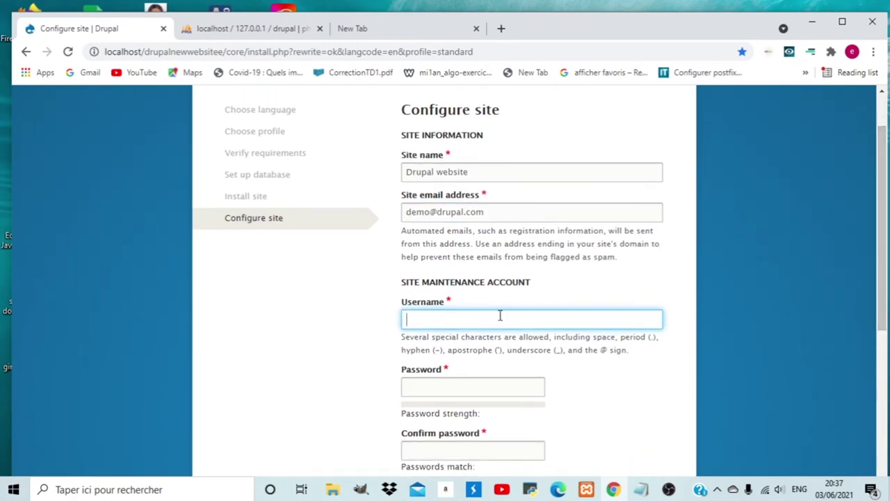
text(admin)
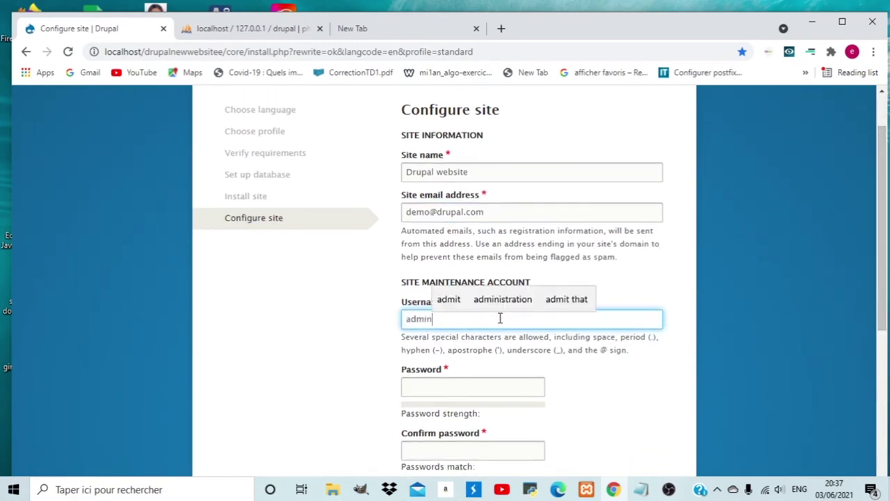
click(430, 390)
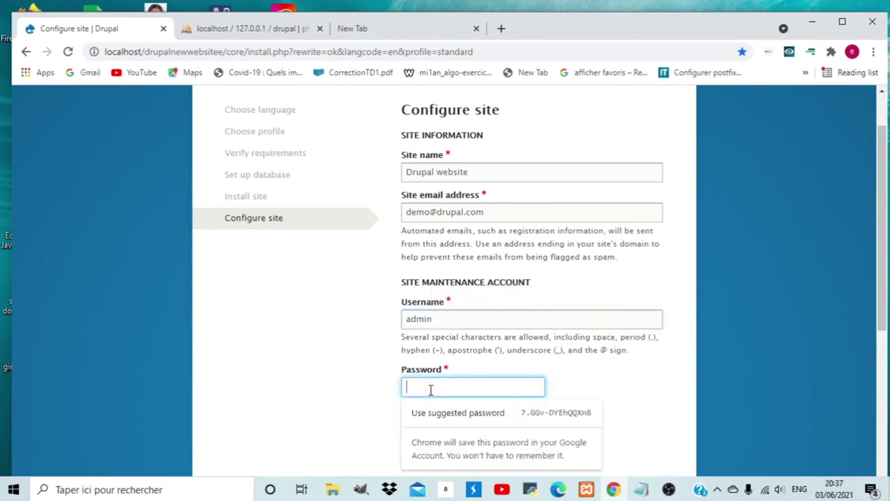
text(1234567)
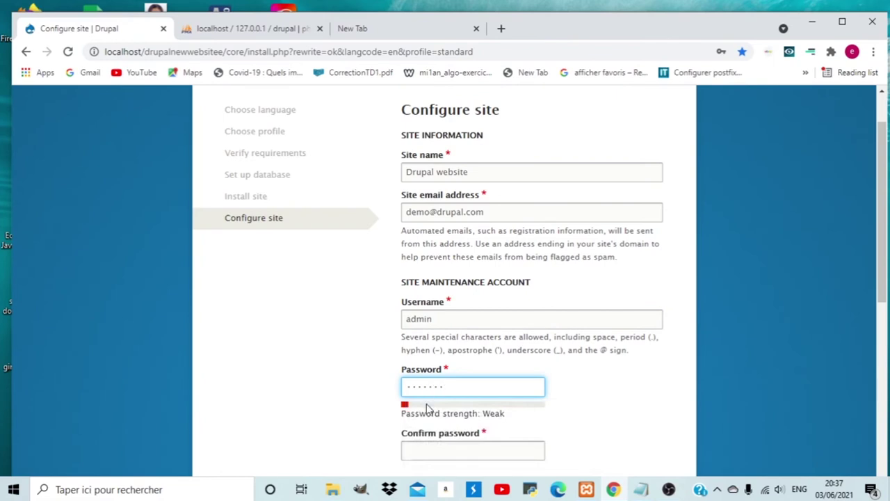
click(427, 452)
text(1234567)
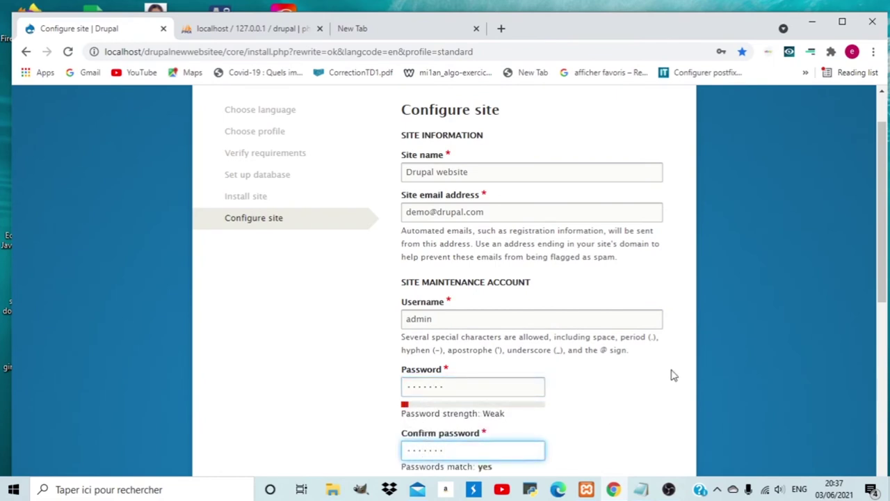
drag(880, 266, 881, 294)
scroll(880, 295, down, 3)
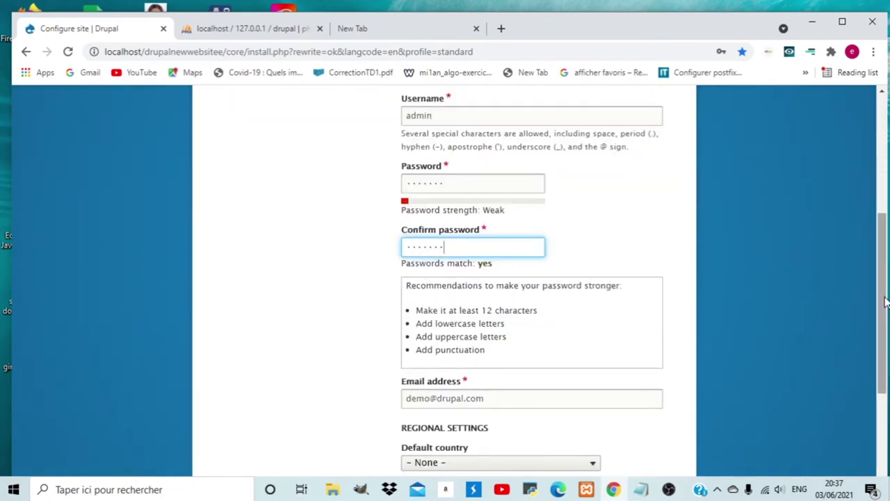
scroll(799, 367, down, 2)
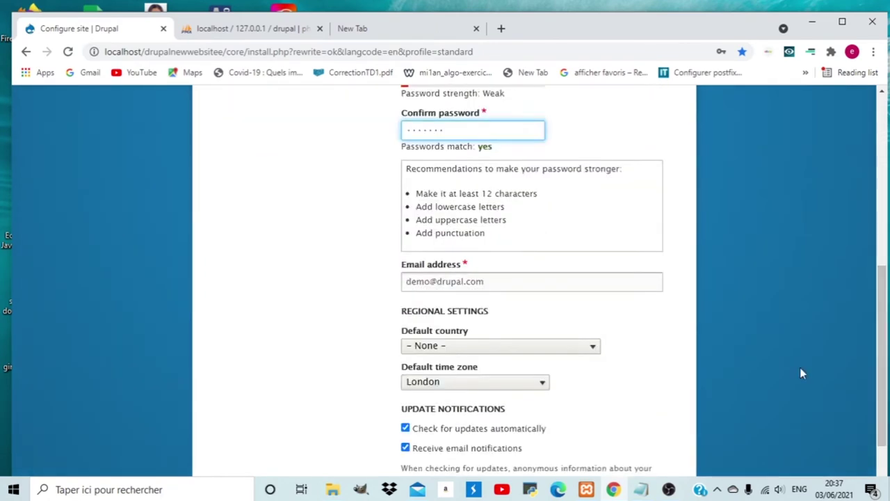
Choose Morocco as default country, keep London time zone, and finish the installation.
click(593, 350)
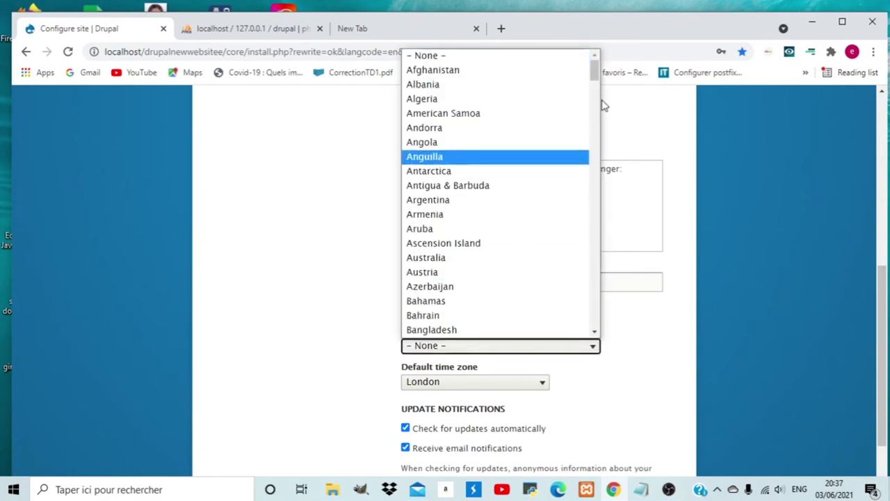
drag(596, 76, 596, 223)
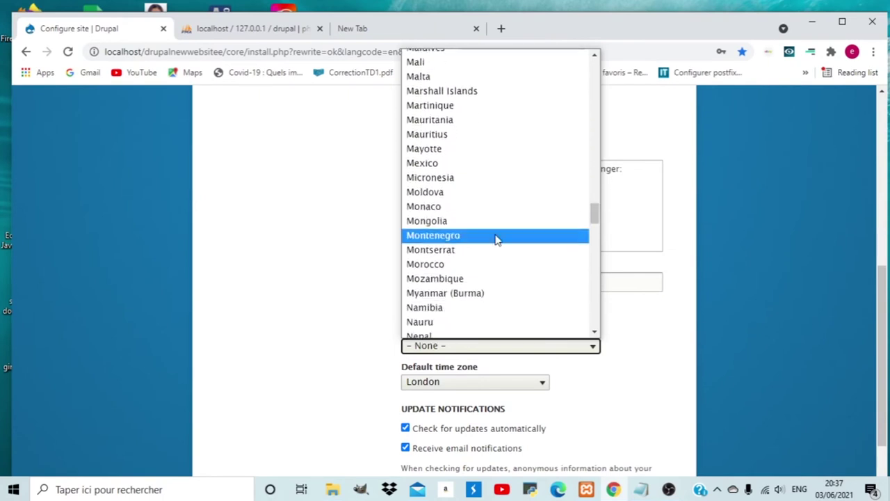
click(449, 265)
click(538, 383)
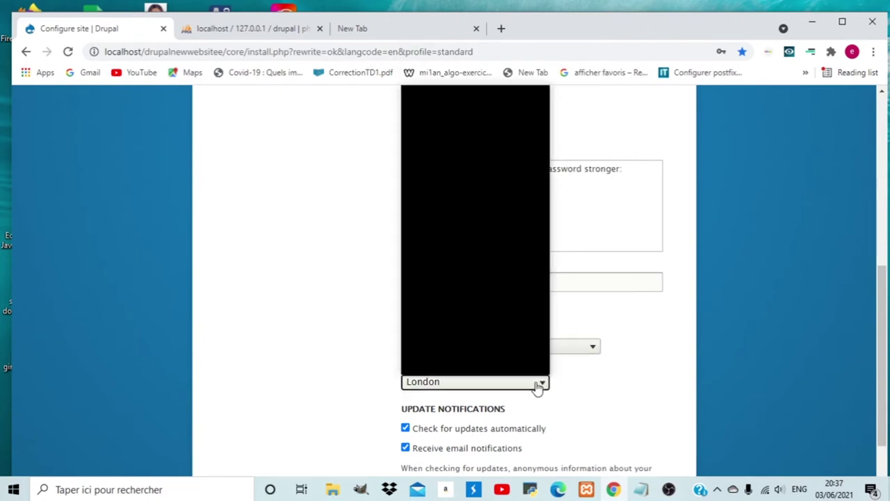
drag(544, 302, 428, 388)
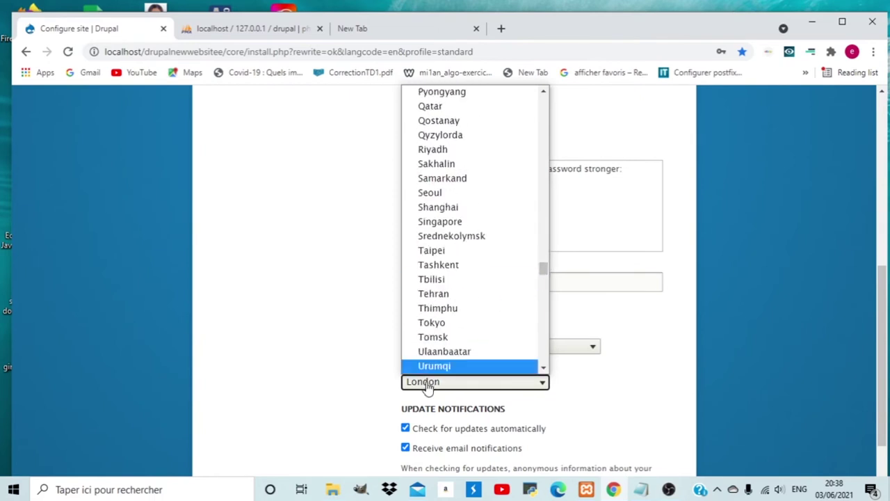
click(428, 387)
drag(882, 306, 882, 336)
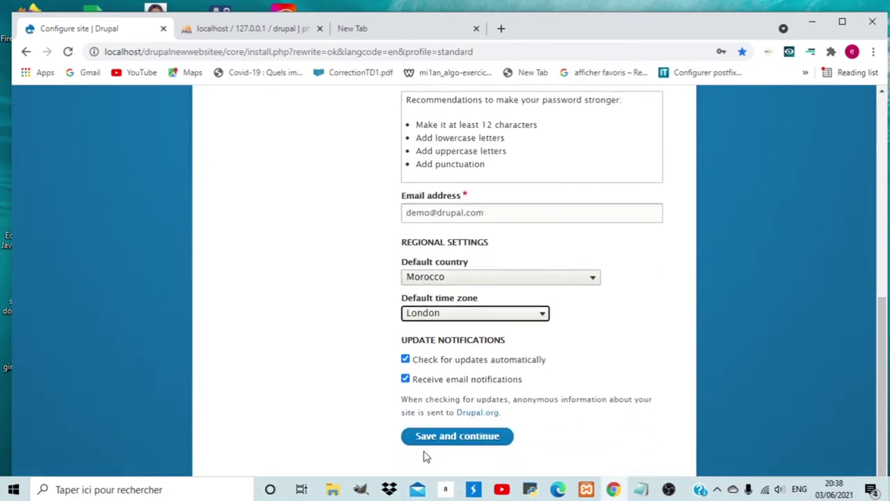
click(477, 443)
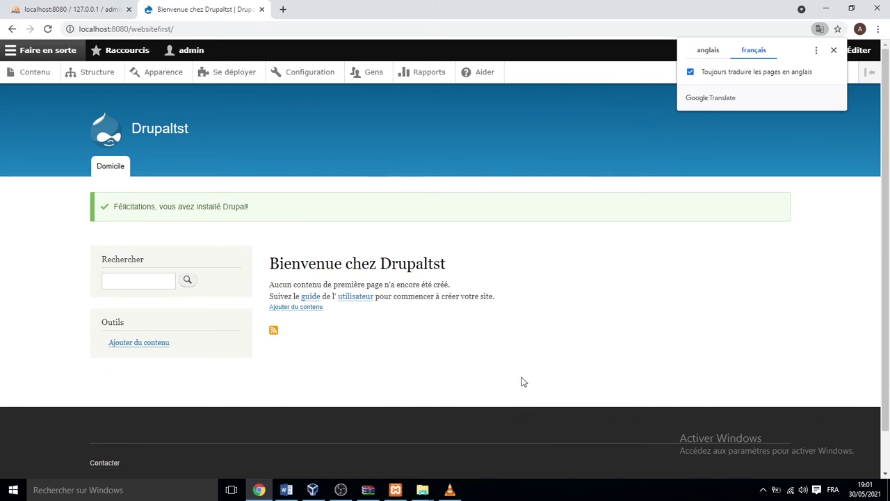
Close the Google Translate popup covering the Drupaltst welcome page.
scroll(541, 372, down, 1)
scroll(542, 372, up, 1)
click(834, 52)
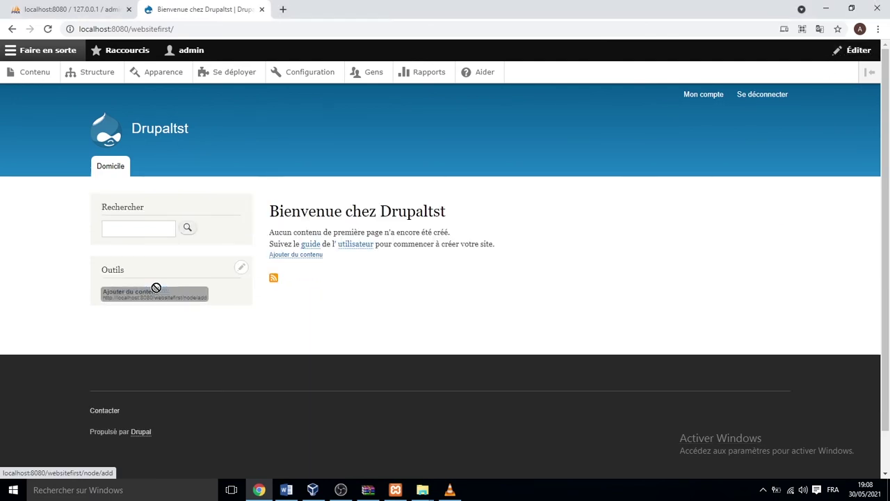
Create a basic page titled 'Welcome' with body 'This is my first website' and save it.
click(160, 292)
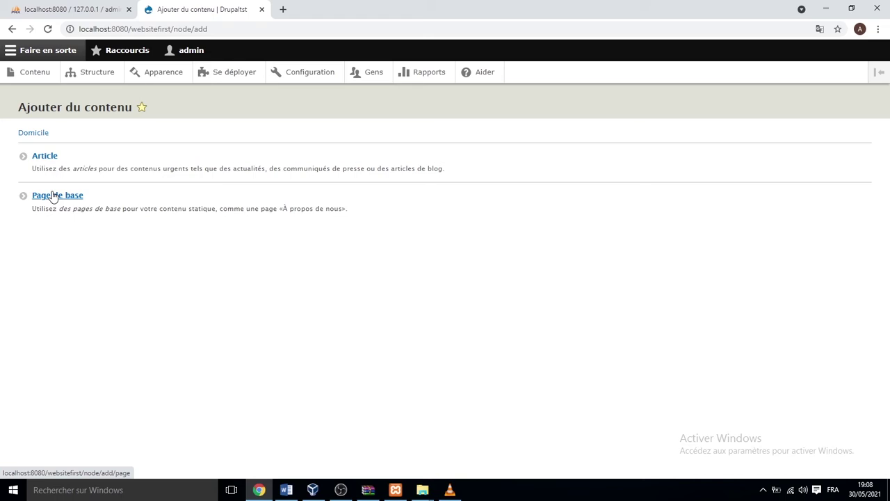
click(54, 197)
click(53, 197)
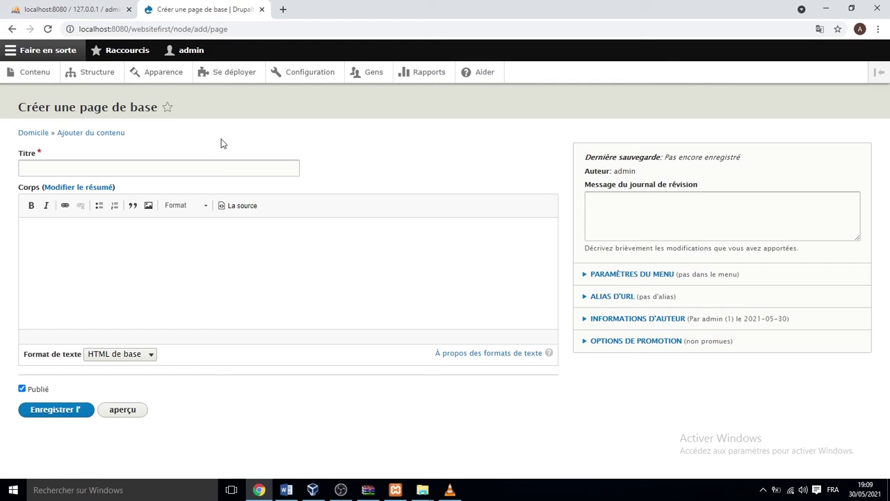
click(139, 169)
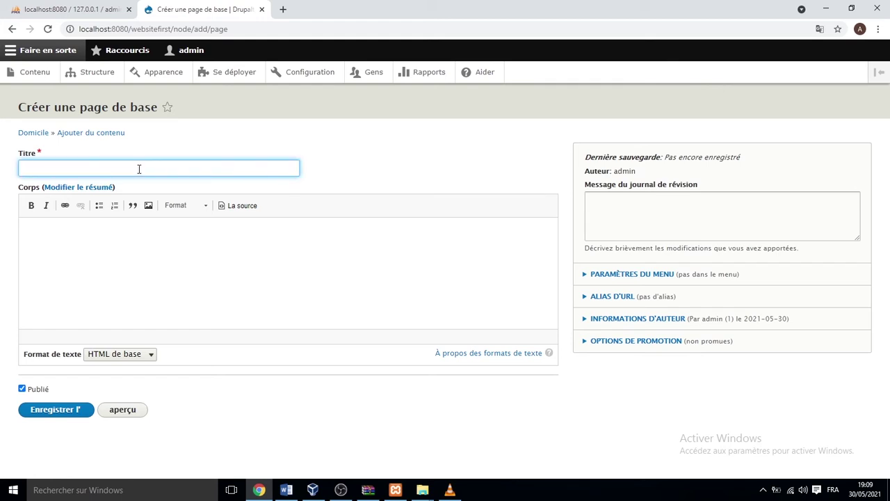
text(Welcome)
click(95, 233)
text(This is my first website .)
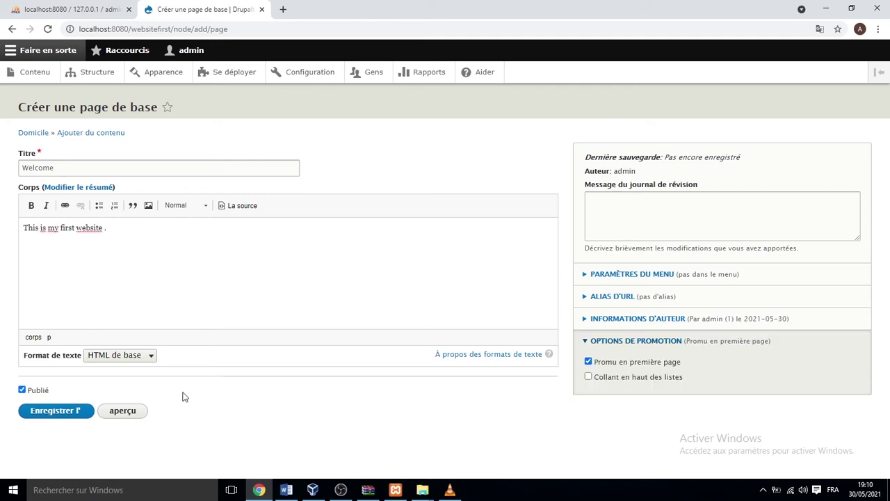
click(36, 416)
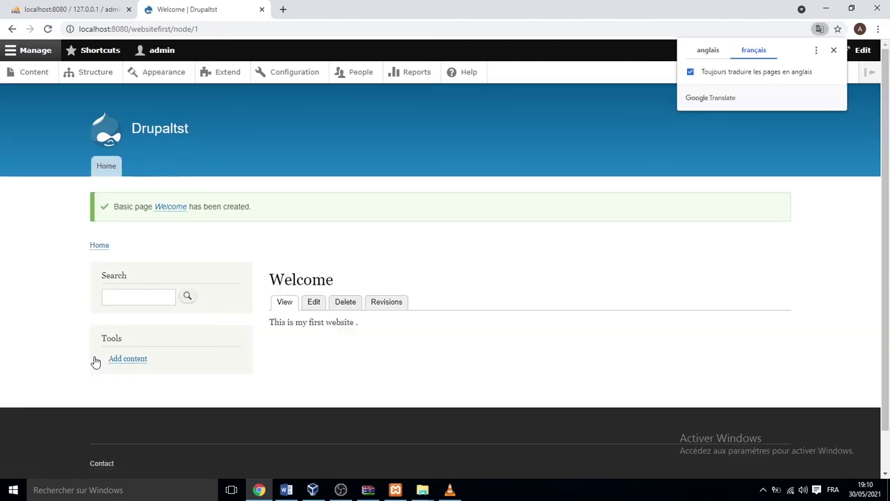
Go back to the Drupaltst home page via the Domicile tab.
click(109, 167)
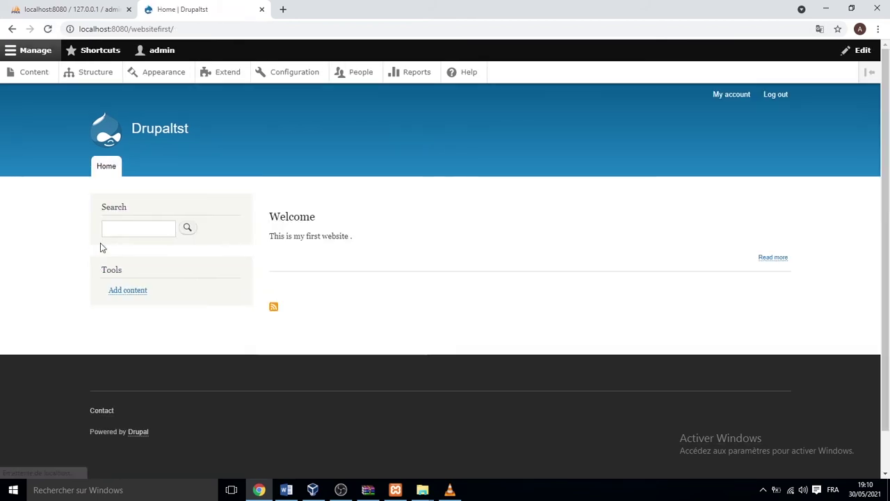
Start a new basic page and type its text about drupal.
mouse_move(176, 273)
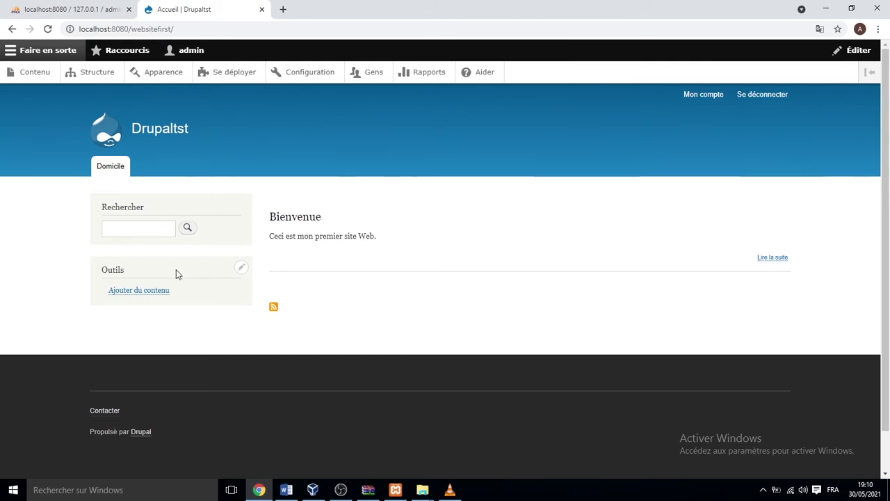
click(164, 289)
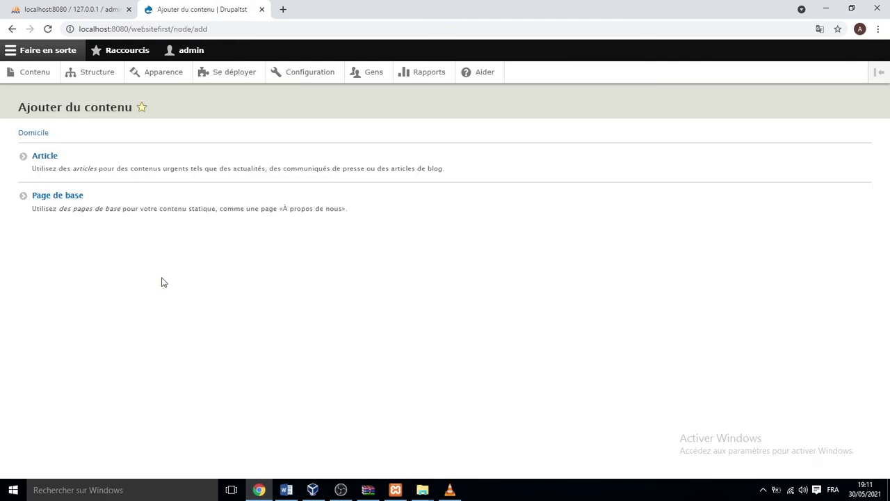
click(60, 197)
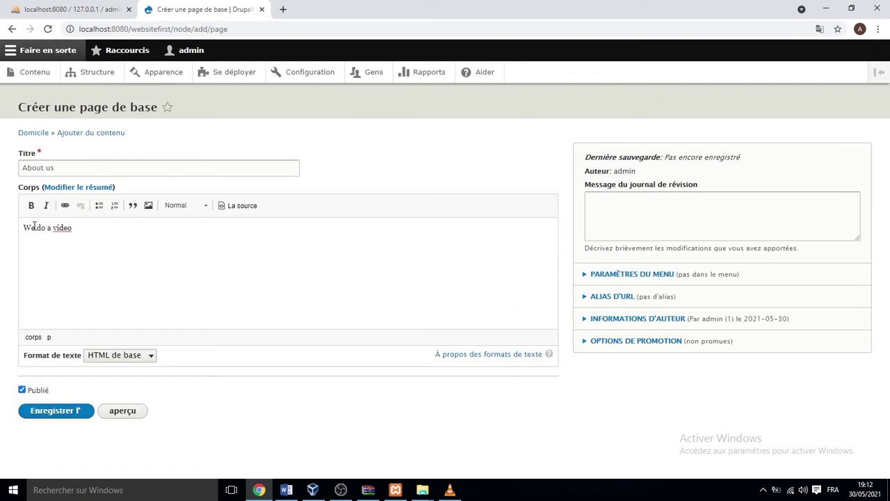
text(about drupal)
Add an About us menu link under Navigation principale and save the page.
click(599, 278)
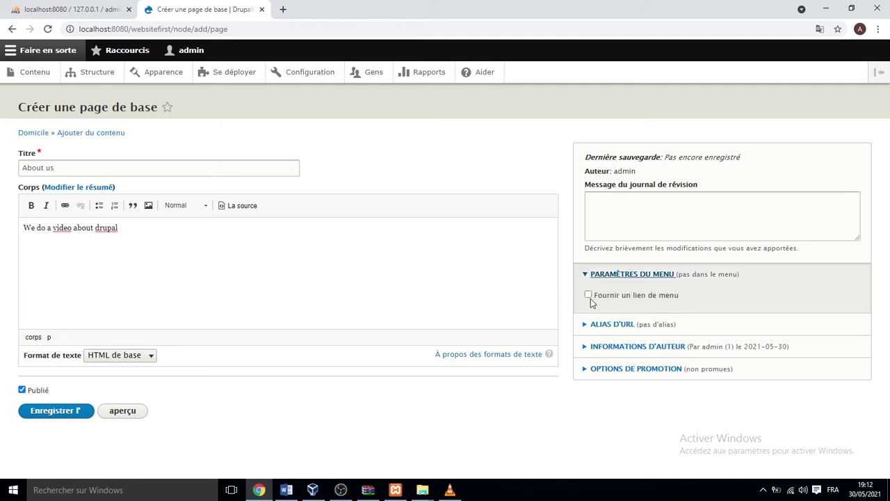
click(589, 294)
scroll(589, 299, down, 2)
drag(615, 226, 582, 222)
key(ctrl+c)
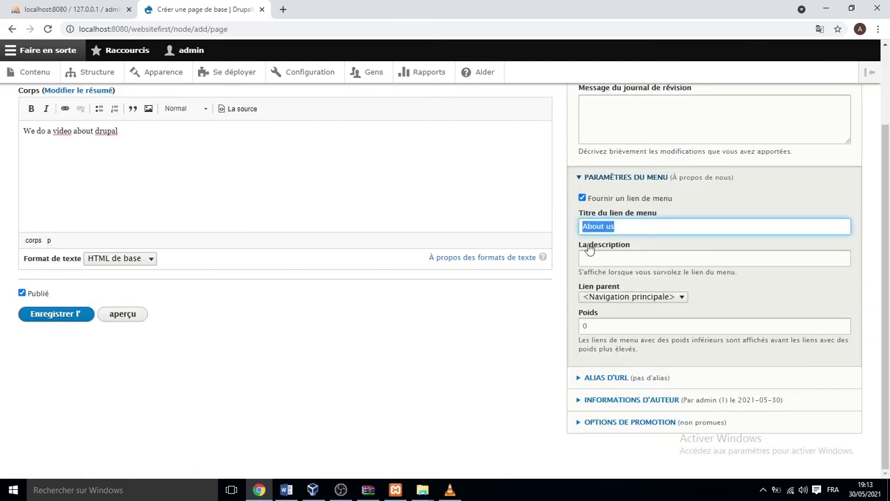
click(590, 254)
key(ctrl+v)
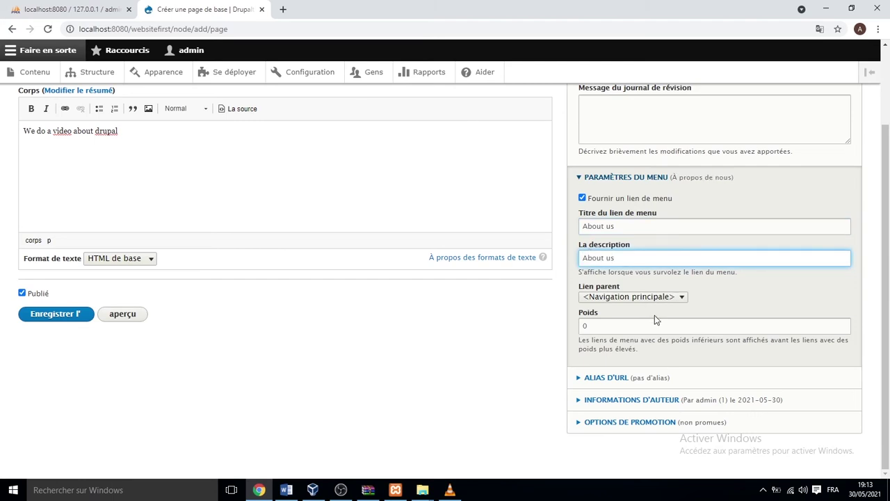
click(682, 298)
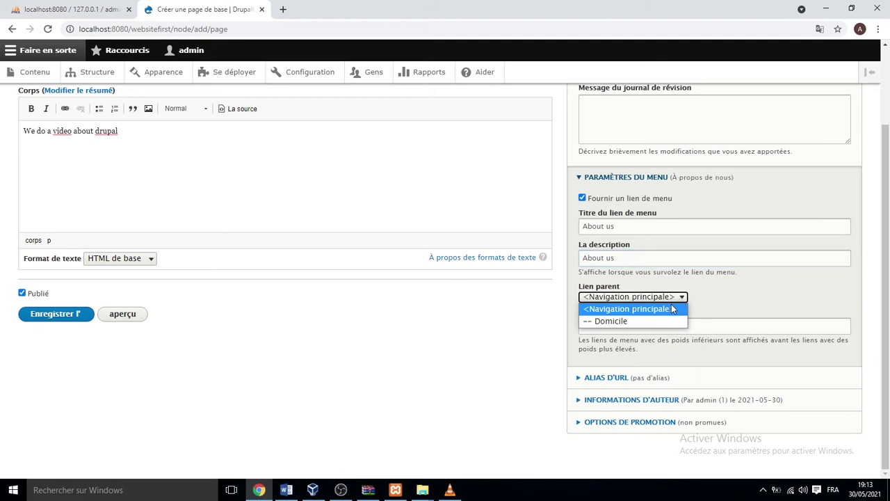
click(595, 309)
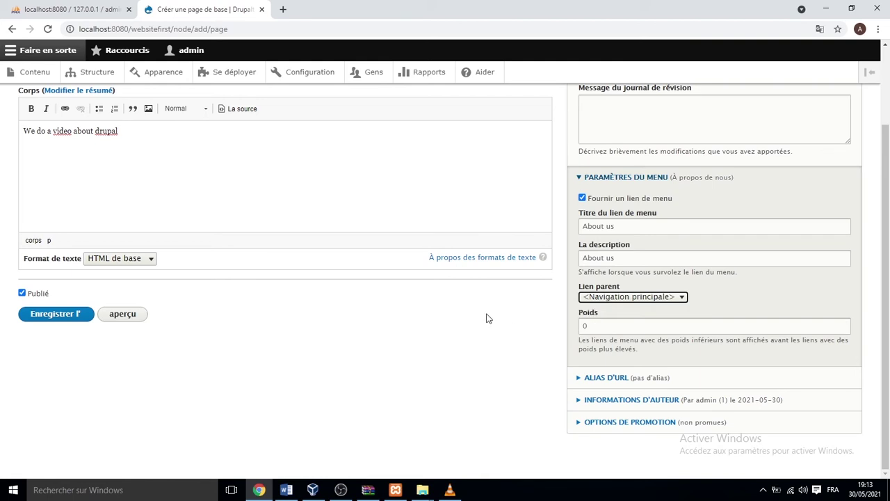
click(44, 317)
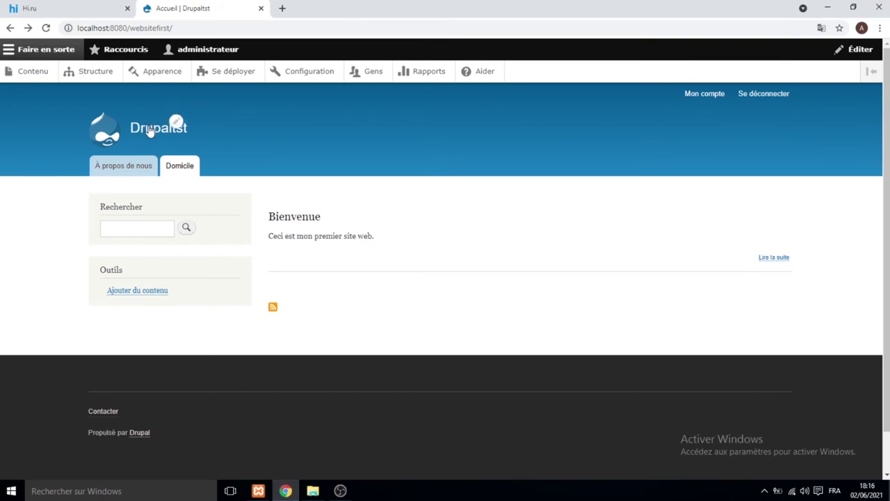
Change the site name from Drupaltst to 'Drupal video' in basic site settings and save.
click(290, 78)
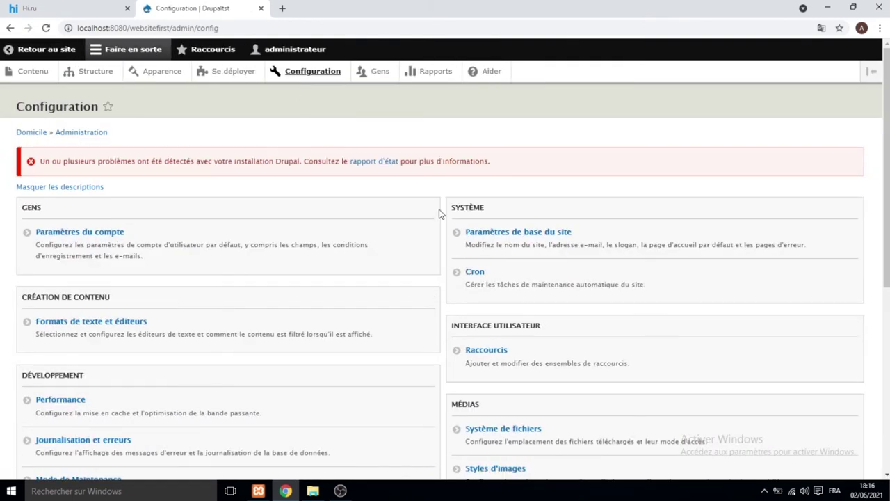
click(480, 233)
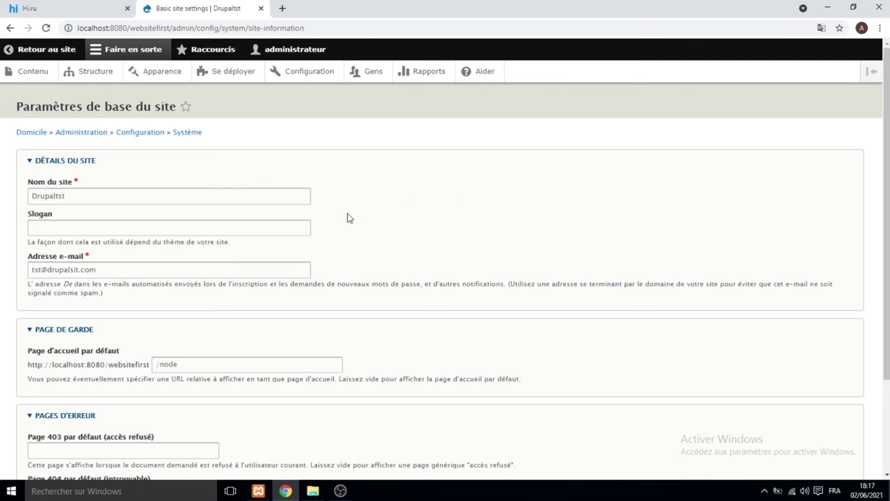
click(67, 196)
key(BackSpace)
key(BackSpace)
key(BackSpace)
text(ver)
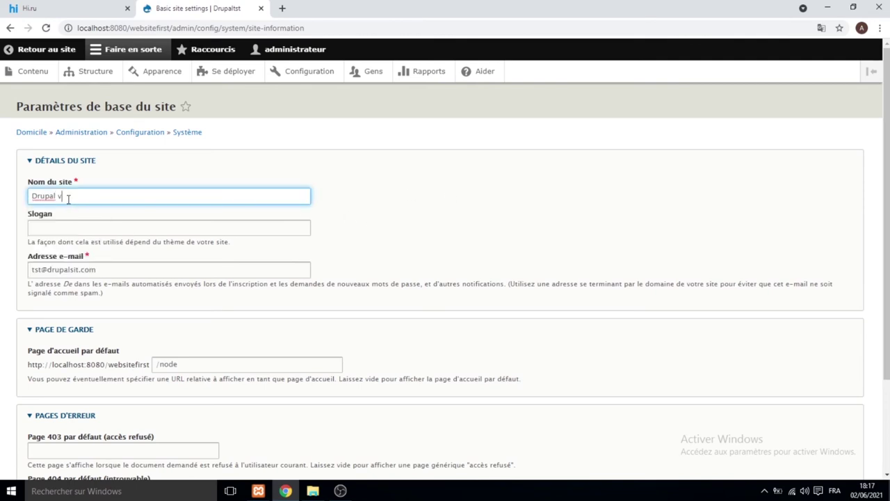
key(BackSpace)
key(BackSpace)
text(ideo)
scroll(194, 271, down, 3)
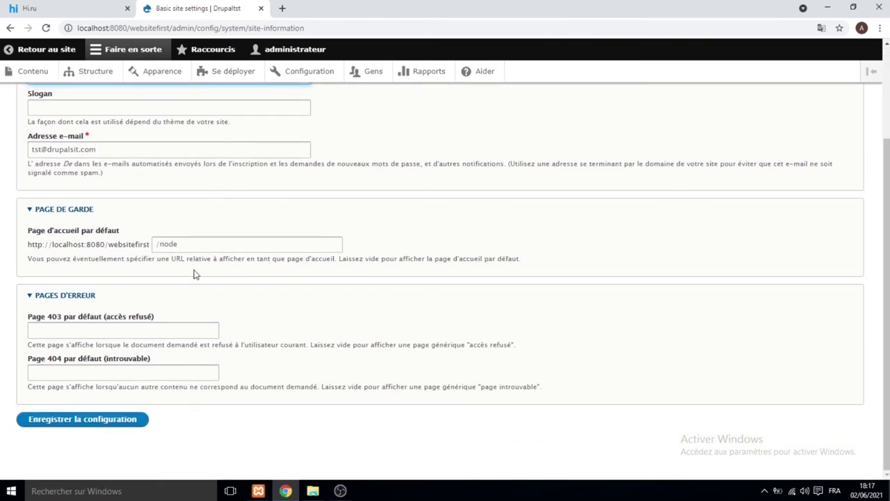
click(82, 418)
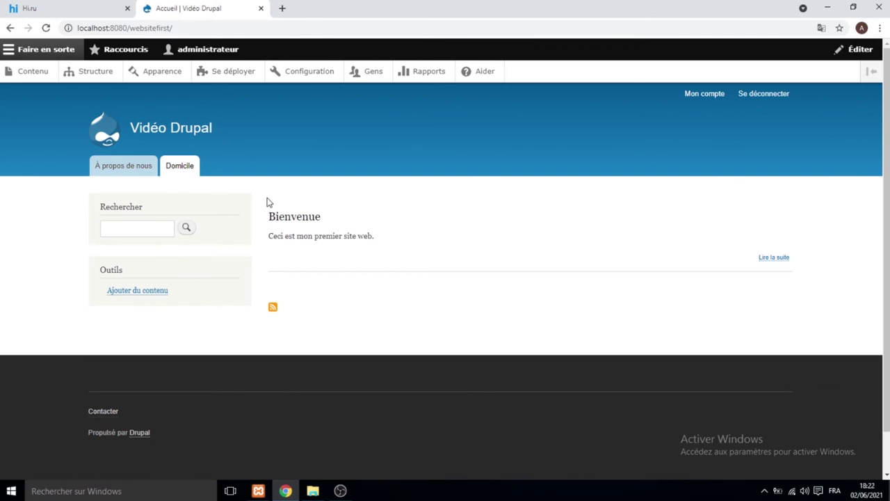
Save the regional settings with Morocco, dimanche as first day and UTC time zone.
click(302, 81)
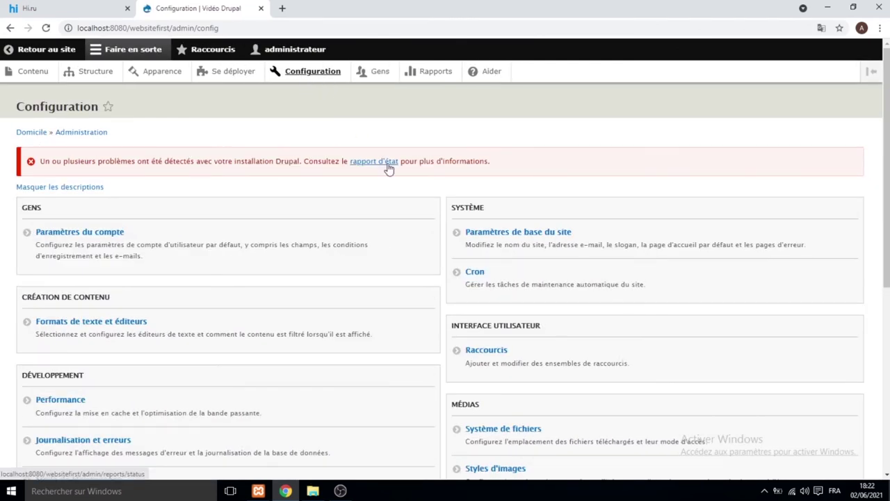
scroll(457, 166, down, 3)
click(504, 367)
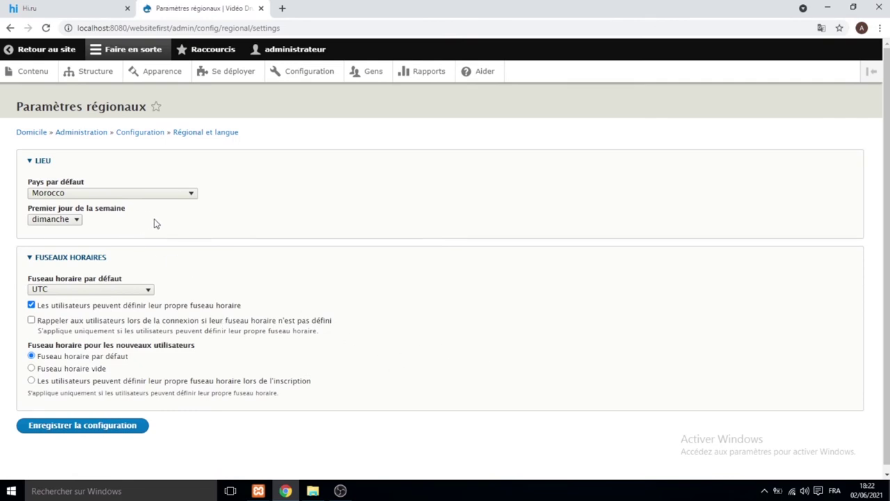
scroll(156, 223, down, 1)
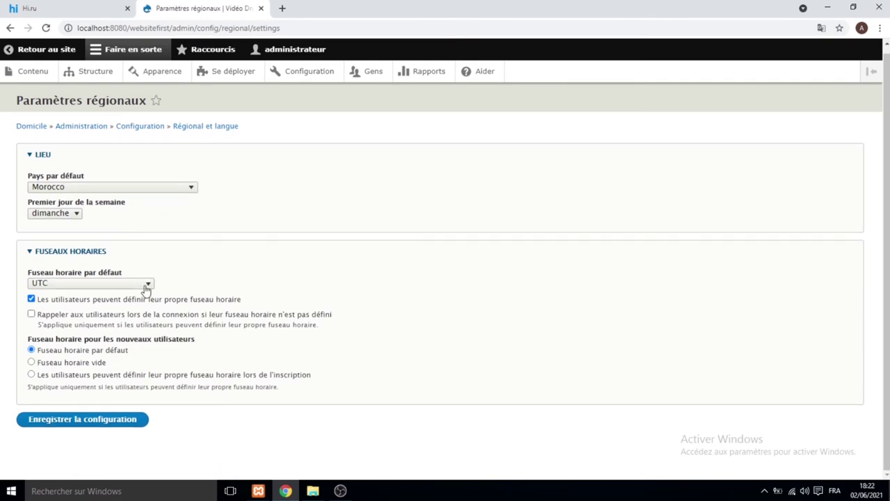
click(101, 420)
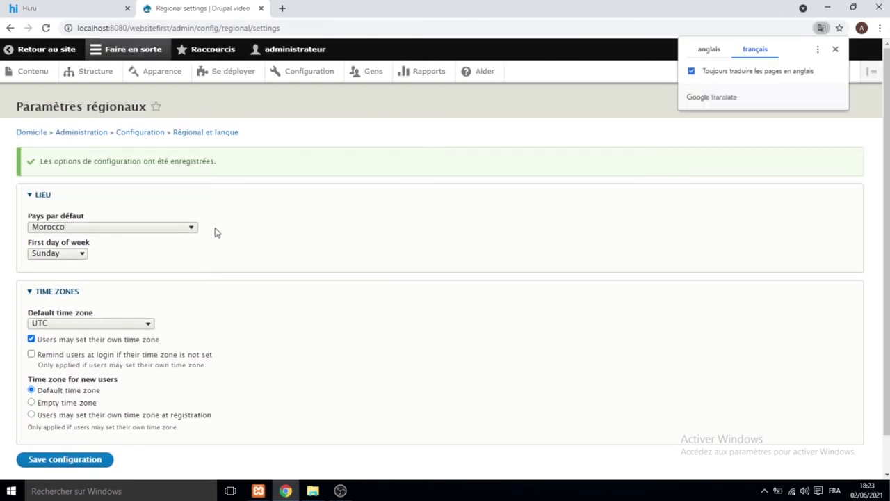
click(62, 50)
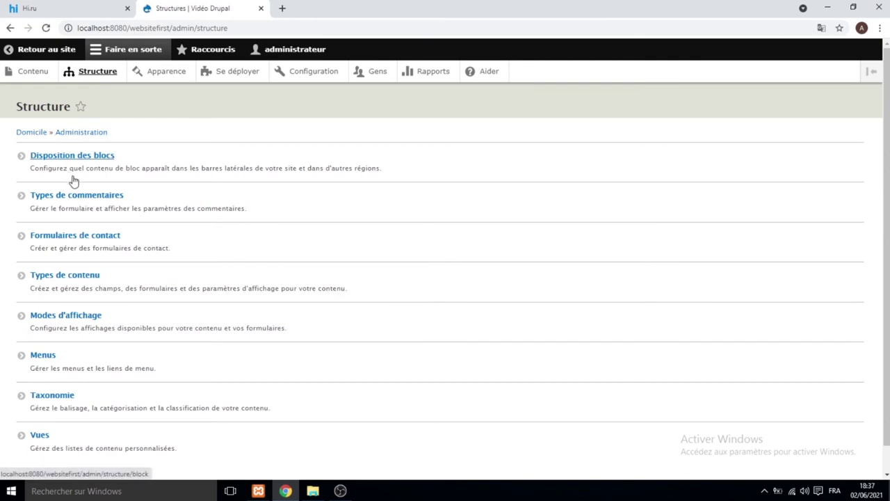
Start a new contact form labelled 'admin' with the site's e-mail address as recipient.
click(83, 237)
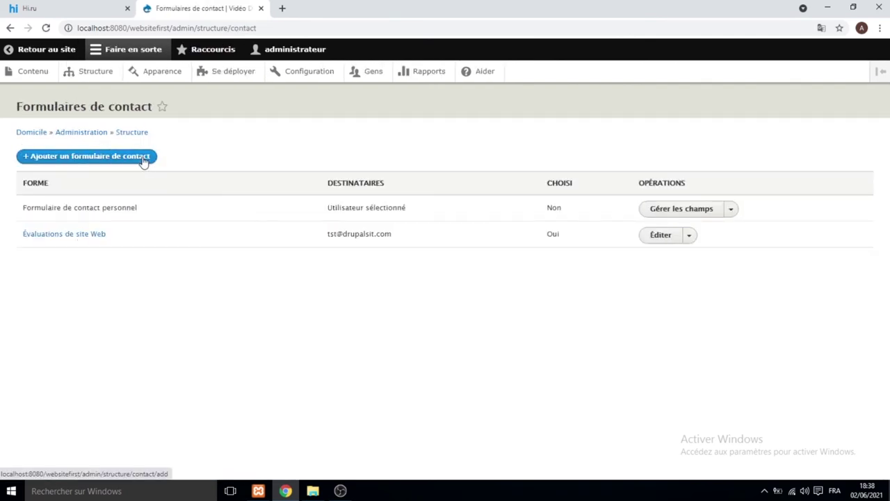
click(144, 159)
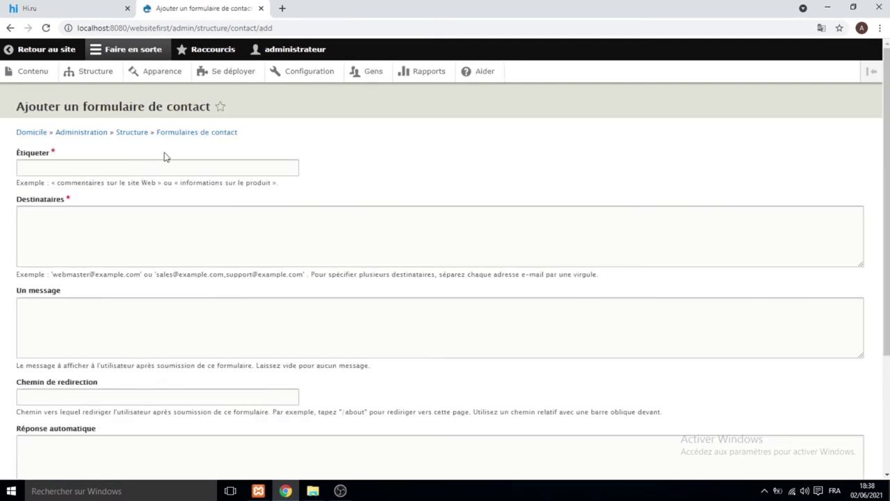
click(70, 169)
text(admin)
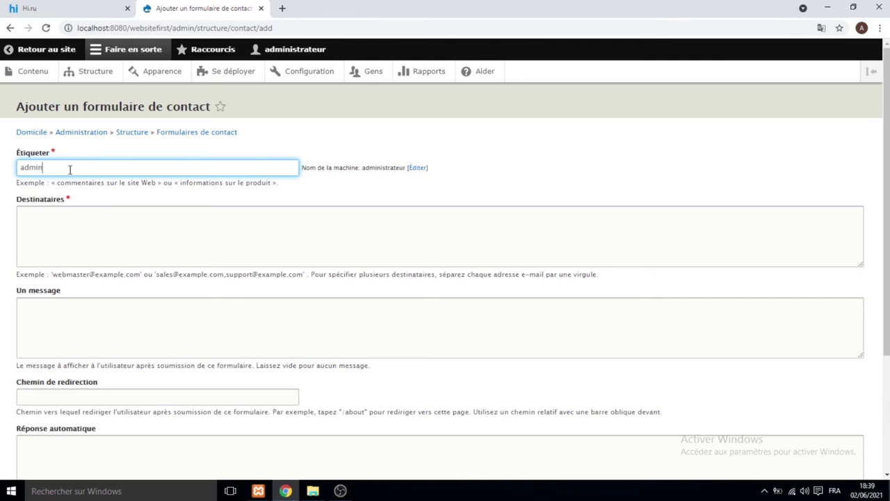
click(67, 224)
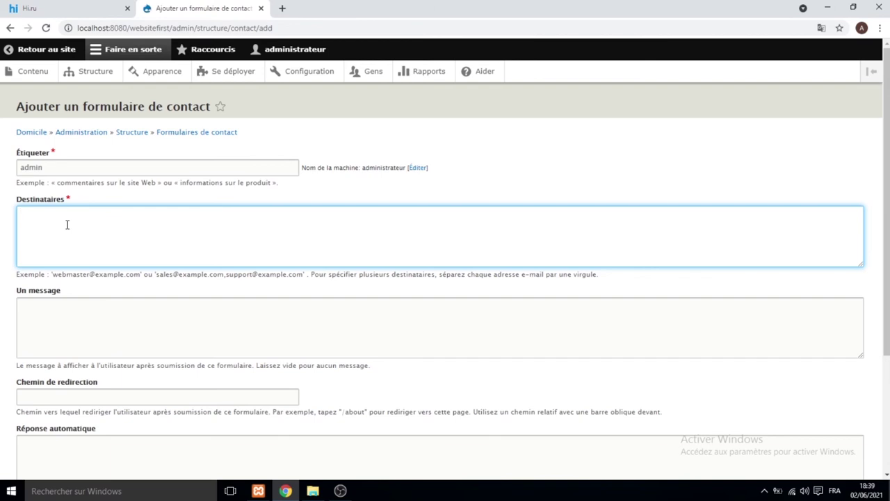
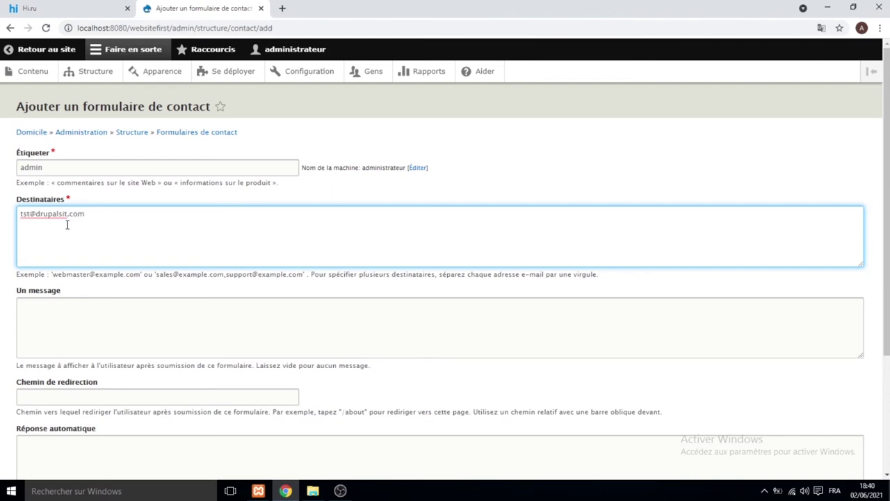
Copy the contact form's page address and save the new form.
scroll(153, 258, down, 3)
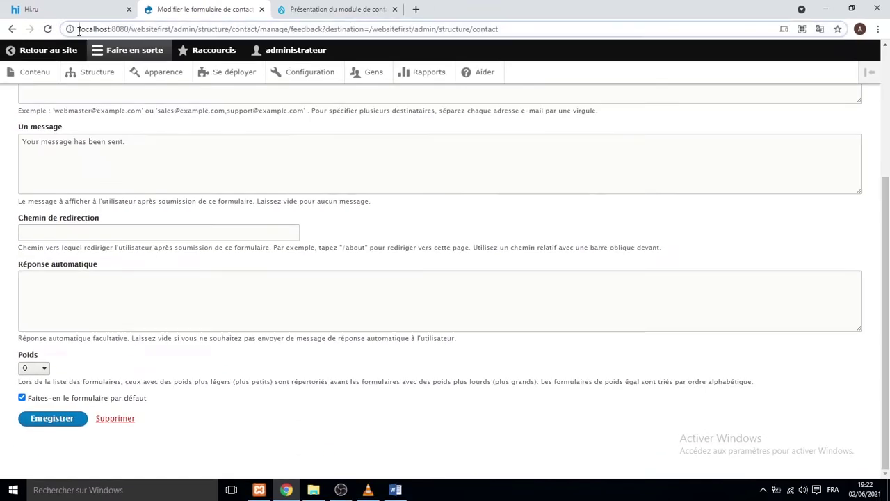
drag(78, 29, 491, 32)
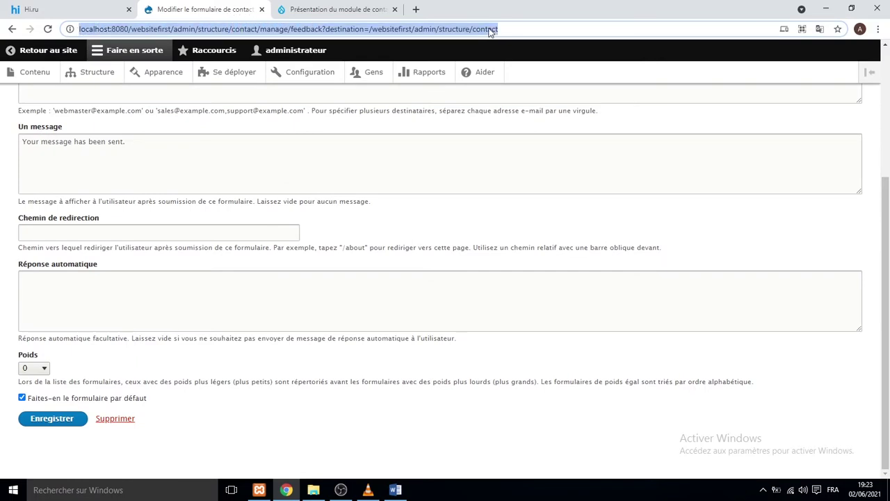
right_click(491, 32)
click(525, 88)
click(61, 423)
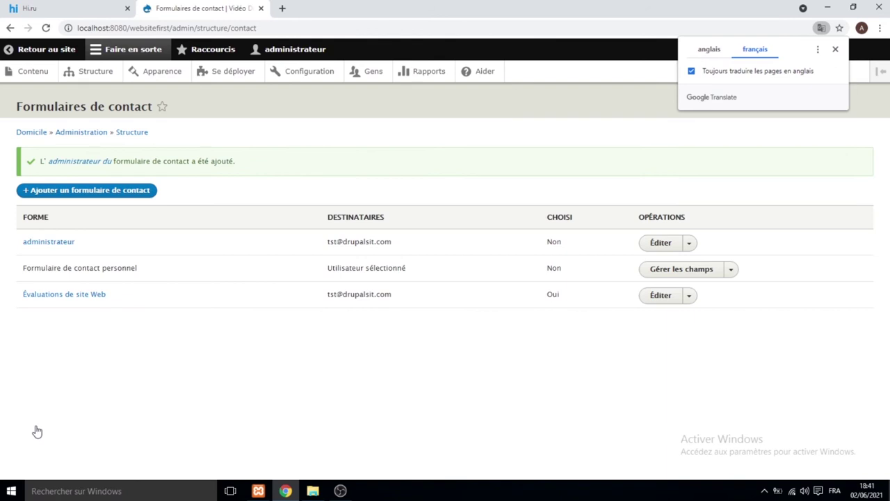
Open the Évaluations de site Web contact form and review its settings.
click(105, 298)
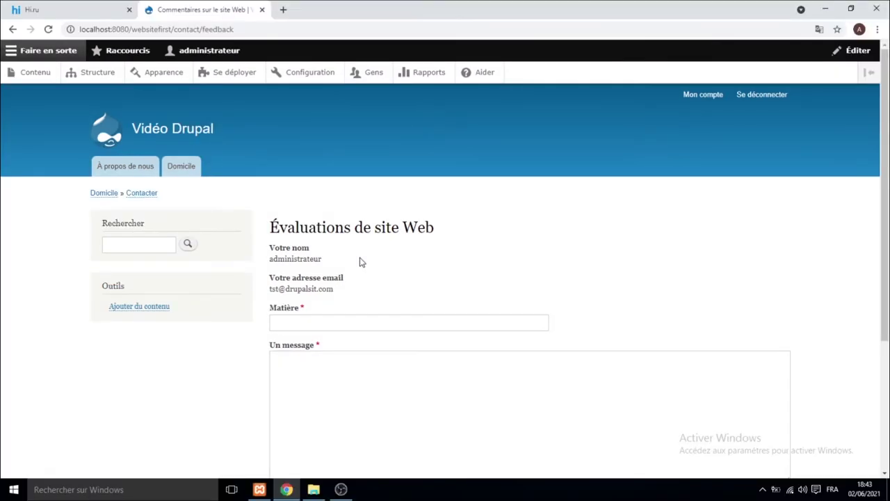
scroll(350, 260, down, 3)
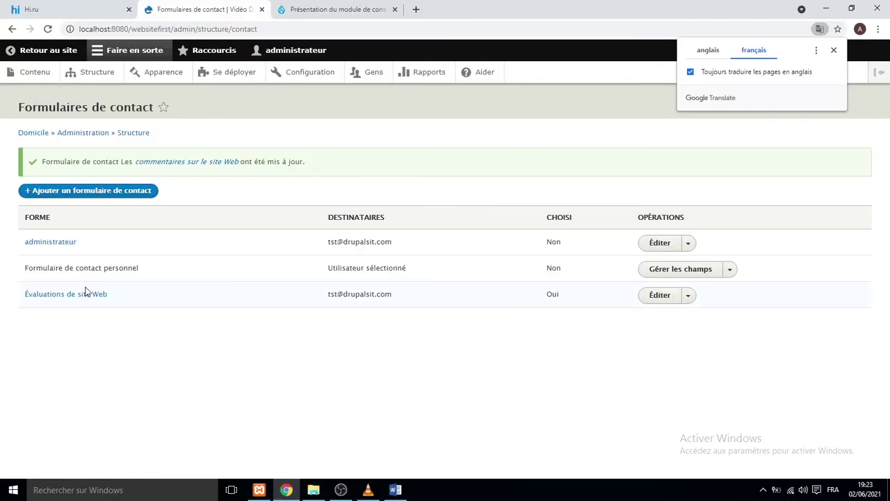
Add a new link titled 'contact us' to the Footer menu.
click(97, 75)
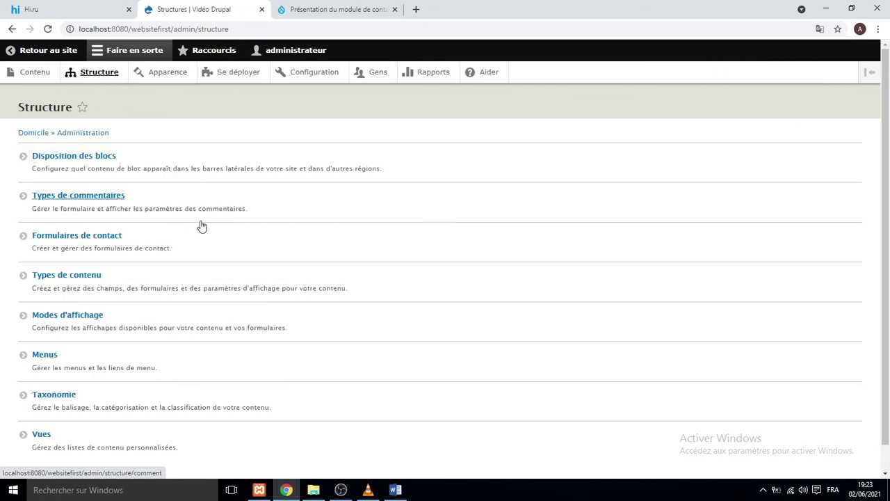
click(50, 361)
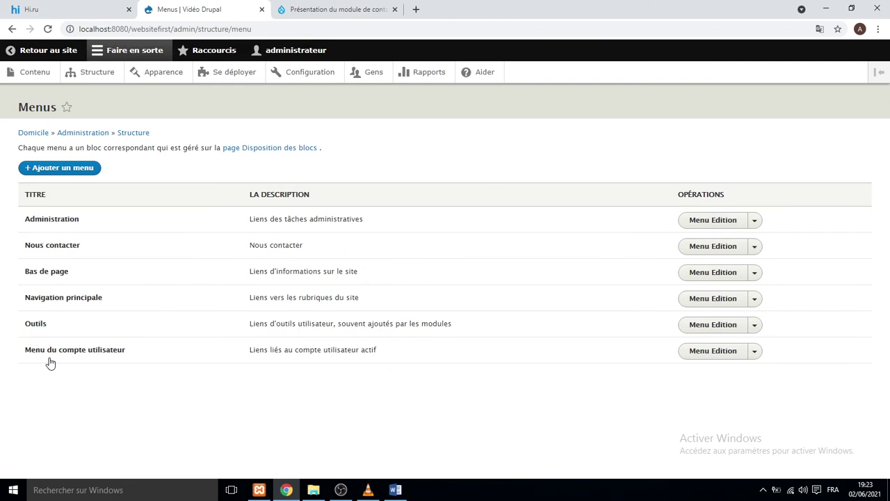
click(687, 278)
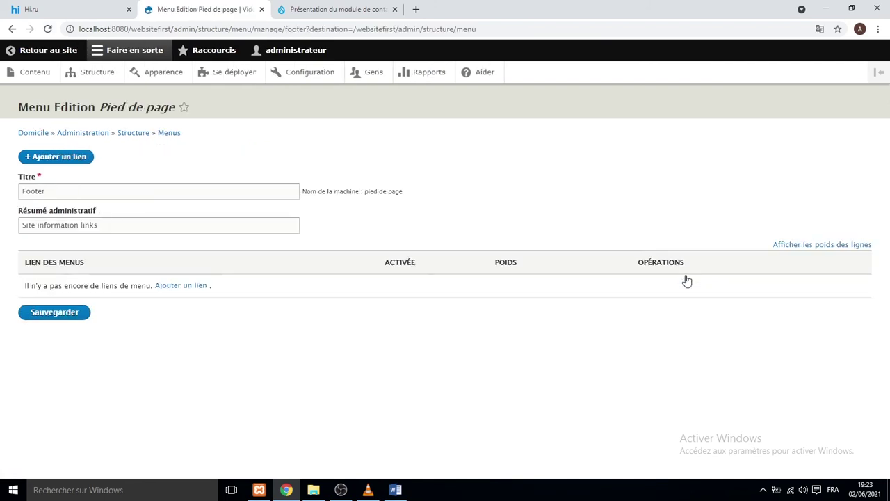
click(69, 160)
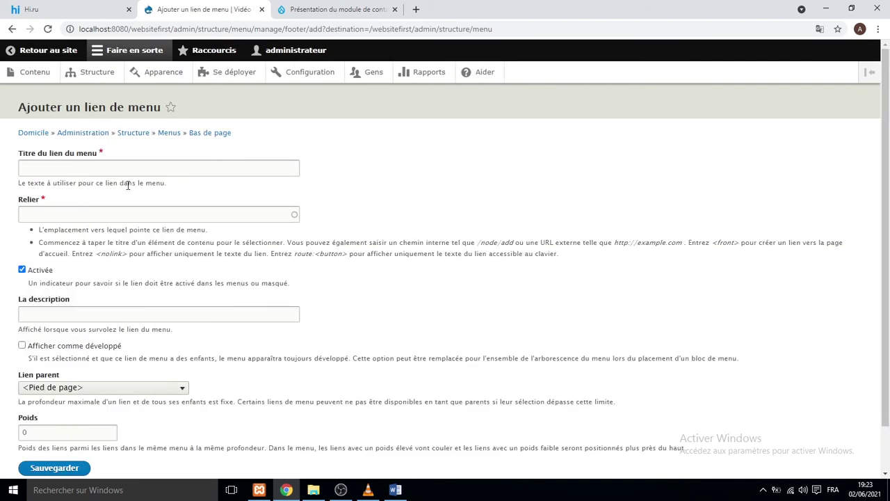
click(128, 168)
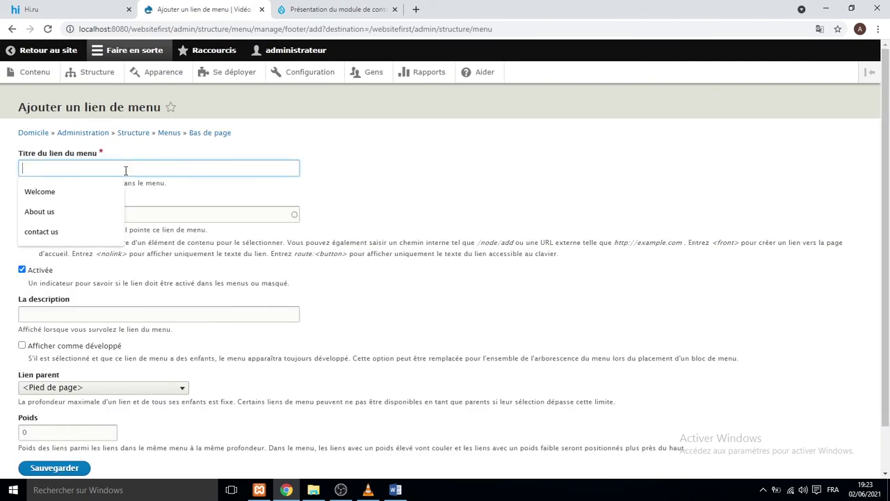
click(76, 230)
Point the link to the copied contact page address, parent it under <Main navigation>, and save.
click(81, 215)
key(ctrl+v)
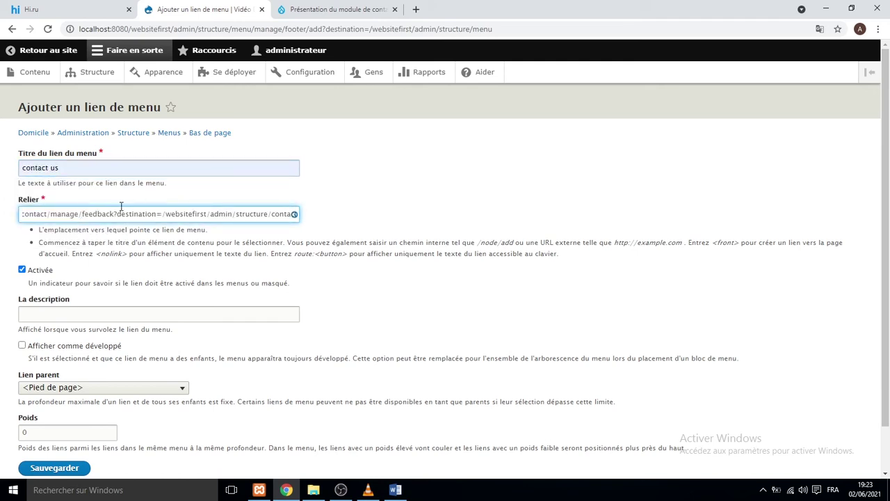
scroll(218, 240, down, 1)
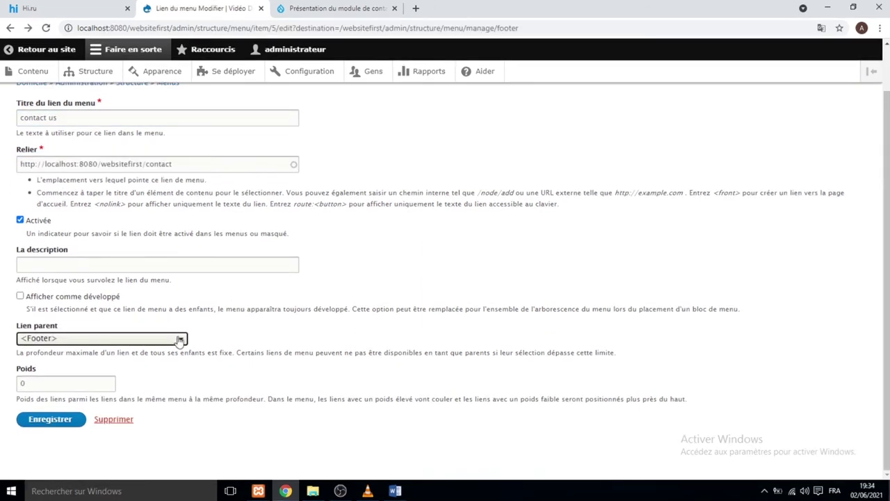
click(178, 338)
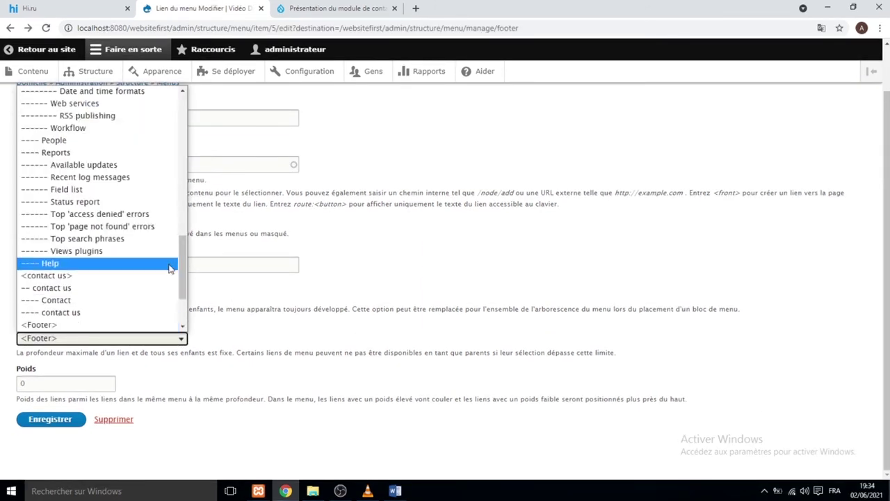
scroll(174, 262, down, 2)
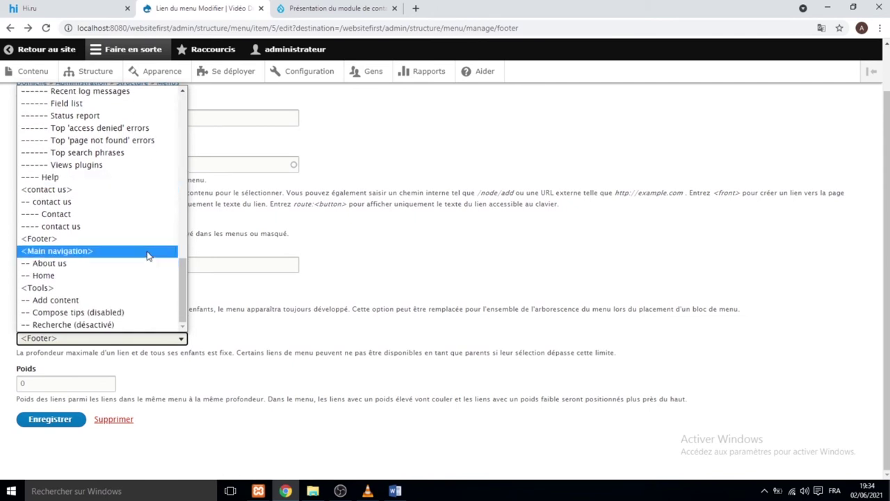
click(57, 250)
click(51, 420)
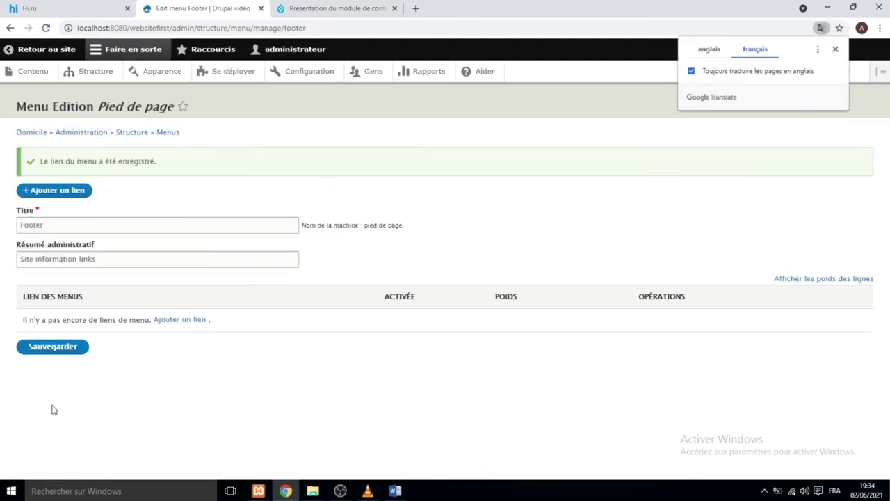
click(39, 53)
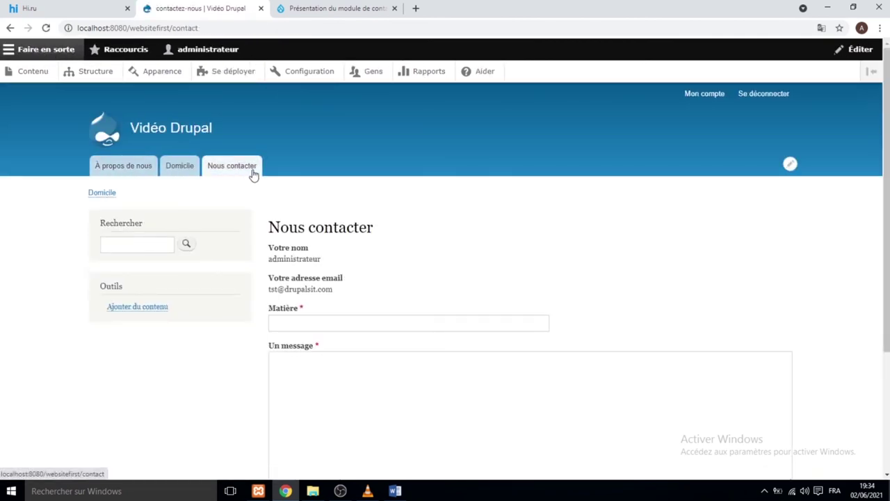
Scroll the public home page to check the new contact us tab.
scroll(252, 174, down, 3)
scroll(254, 175, up, 3)
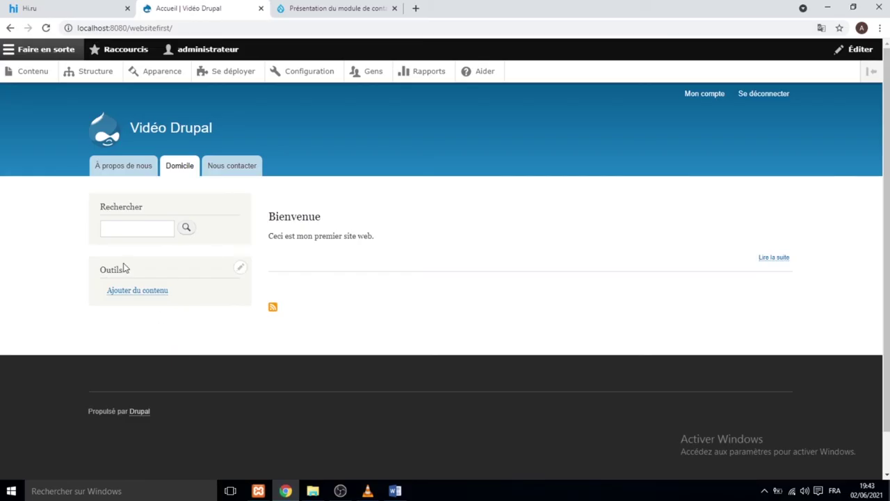
Create a basic page titled 'our services' listing Website design and Graphic design in its body.
click(137, 297)
click(124, 169)
text(our s)
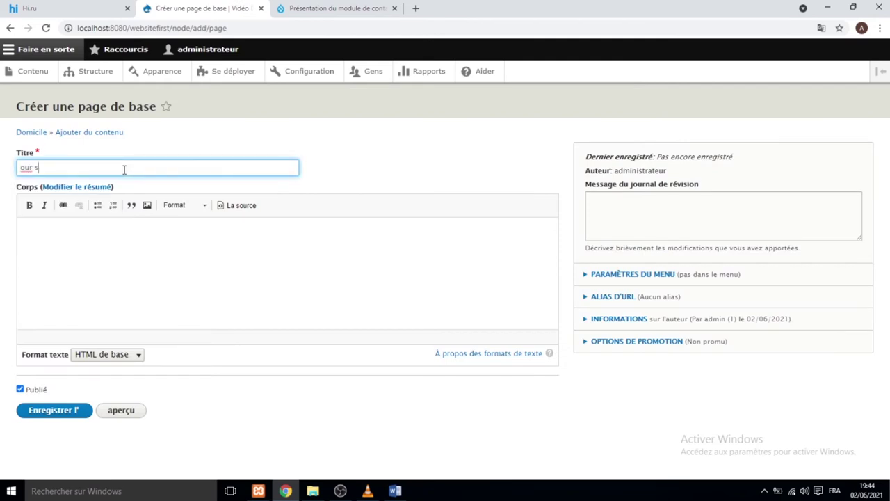
text(ervices)
click(70, 232)
text(The services )
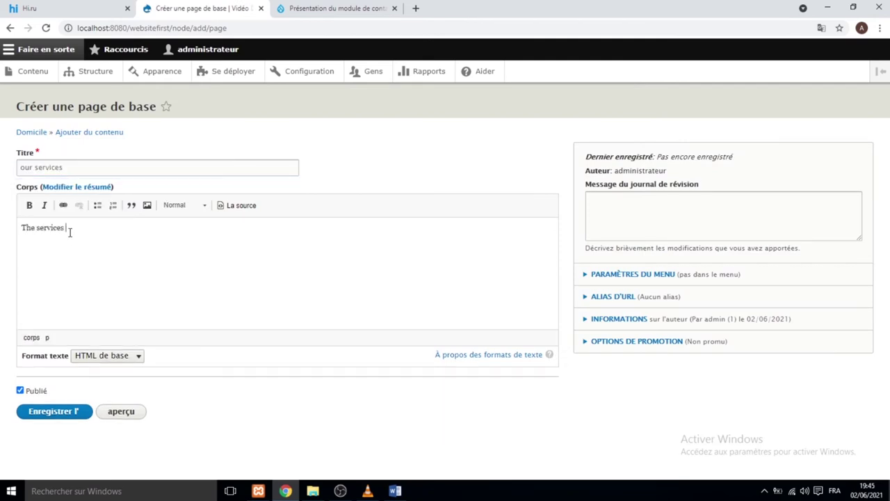
text(we do are :)
key(Return)
text(Website design)
key(Return)
text(Graphic design)
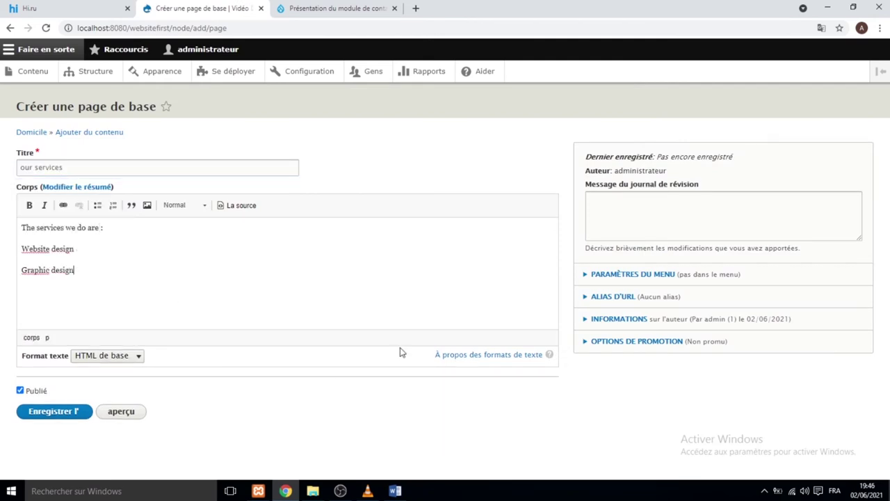
Give the page a menu link described as 'our services' and publish it.
click(625, 275)
click(626, 295)
scroll(668, 351, down, 2)
click(663, 259)
text(our services)
scroll(651, 322, up, 2)
click(75, 412)
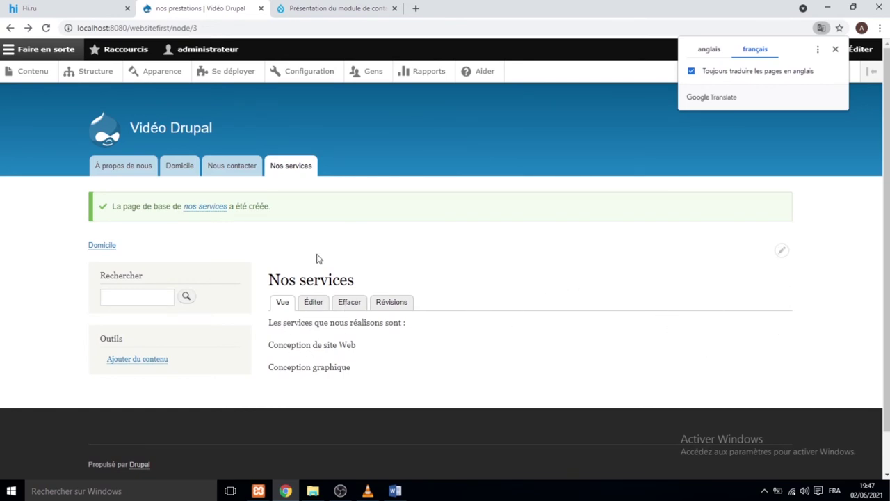
click(97, 73)
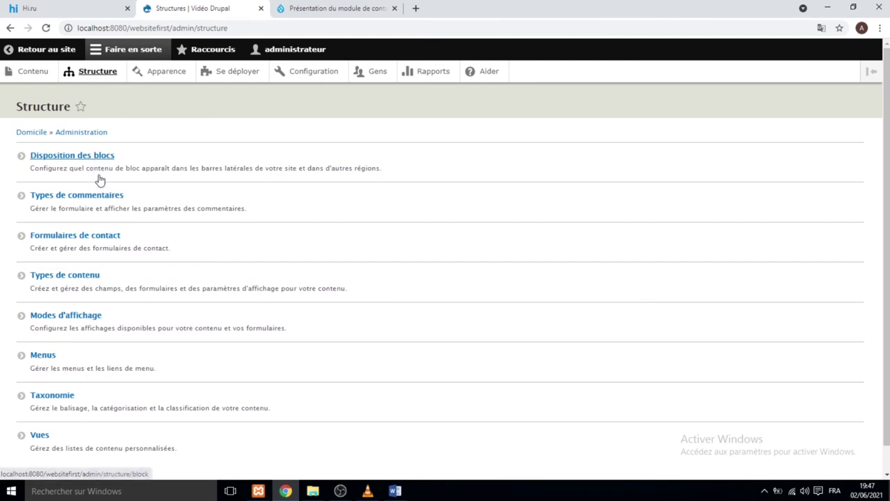
Open Block layout and view the Bartik block regions demonstration.
click(83, 157)
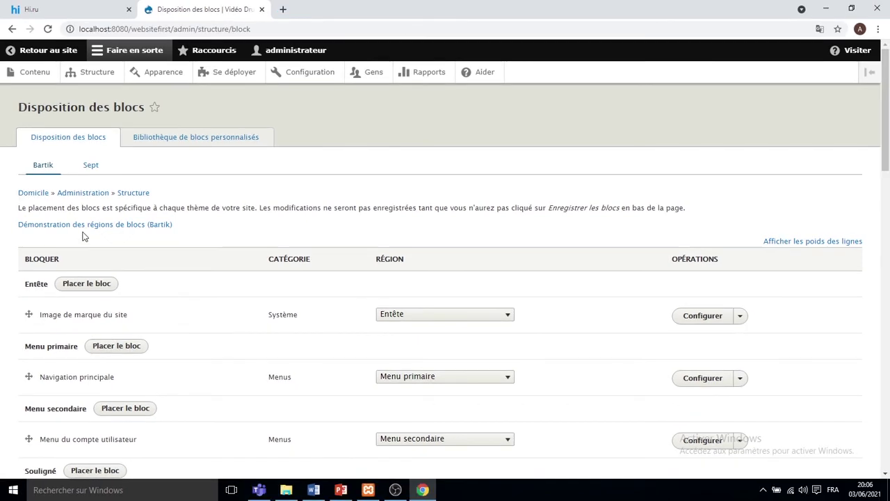
click(86, 225)
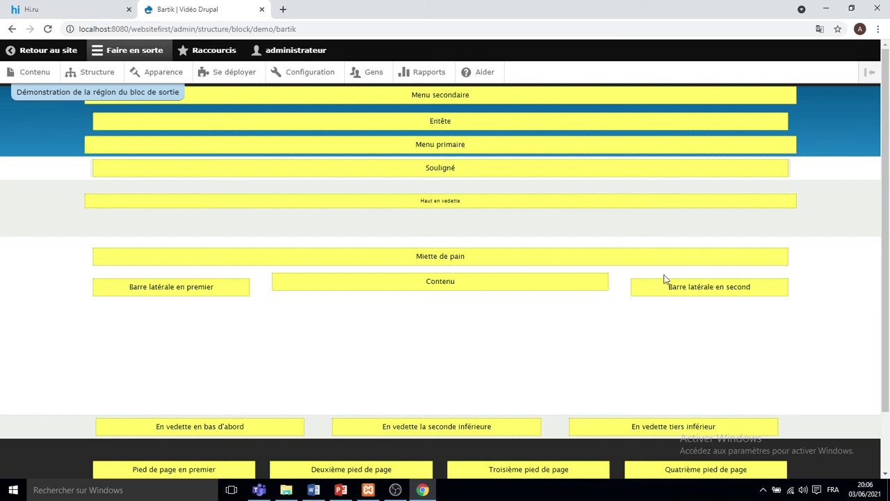
scroll(660, 298, down, 1)
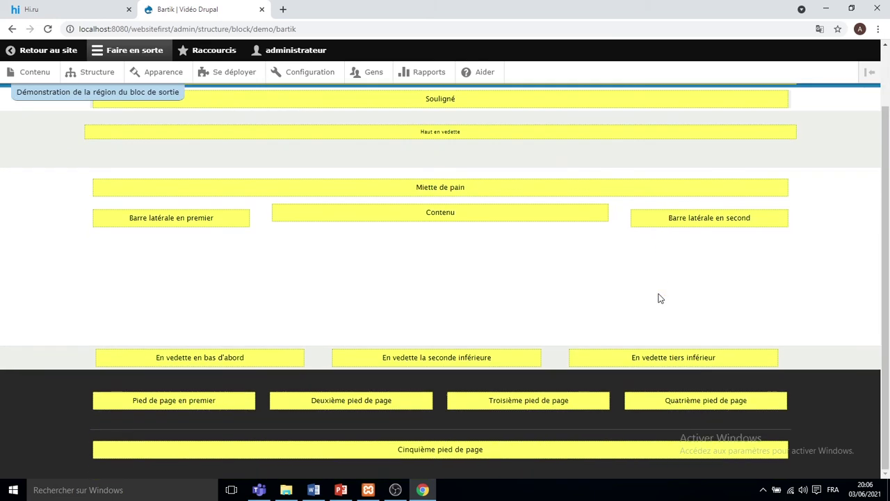
scroll(660, 299, up, 1)
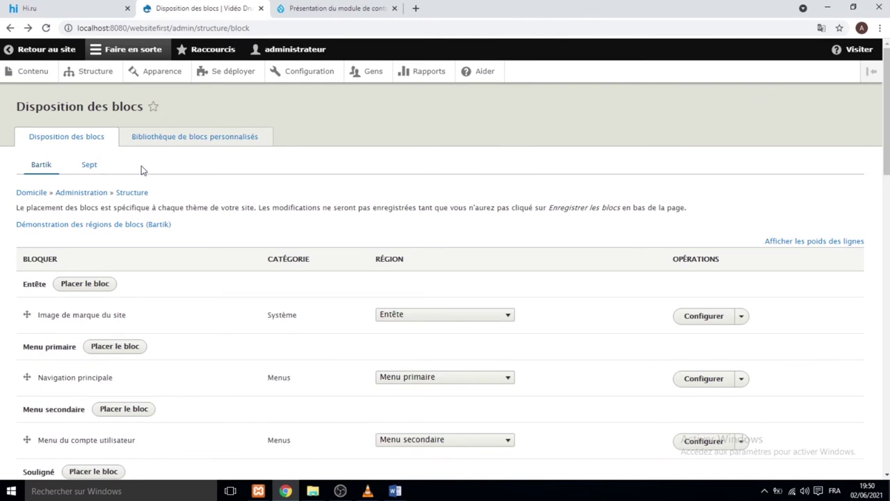
Create a custom basic block for the second sidebar described as 'our services' and save it.
scroll(142, 167, down, 10)
click(132, 340)
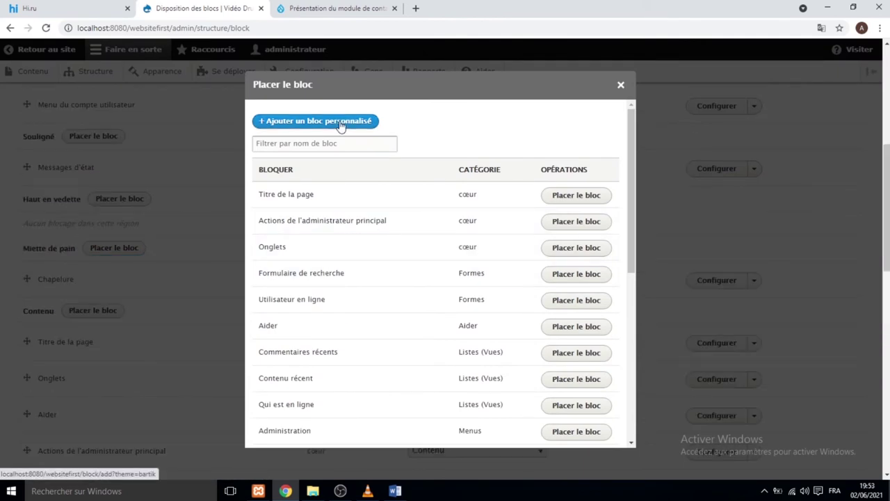
click(340, 124)
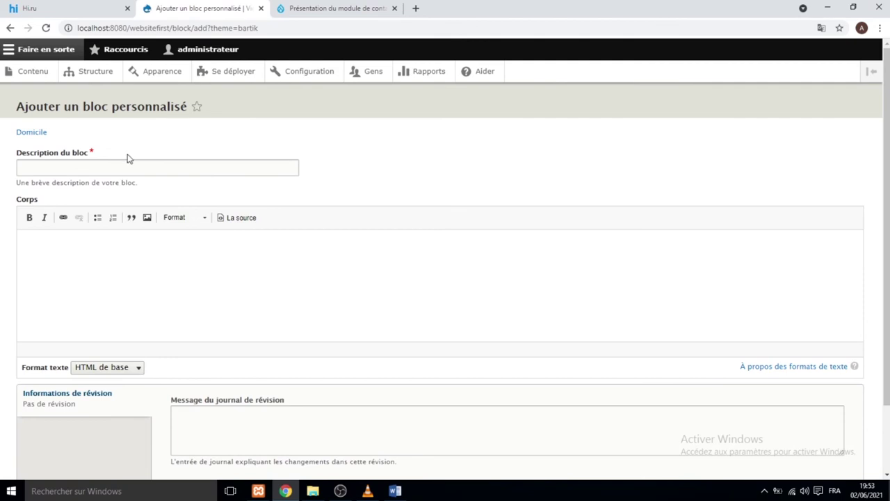
click(123, 167)
text(our )
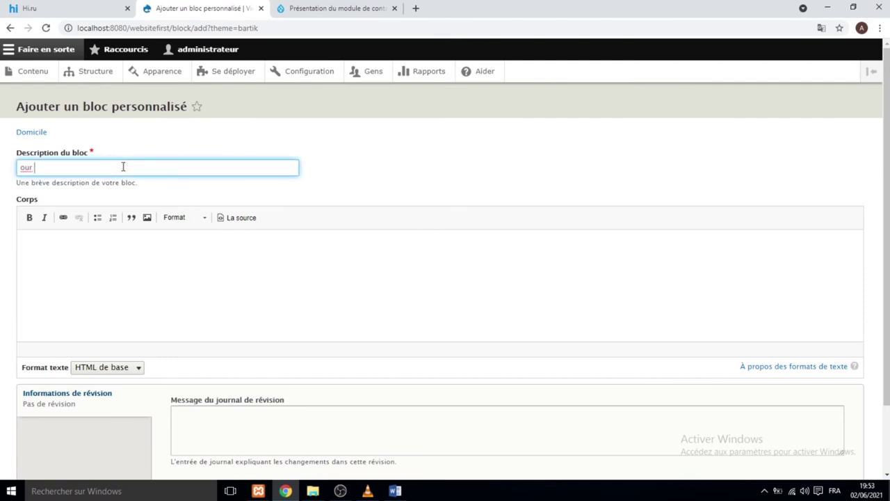
text(sre)
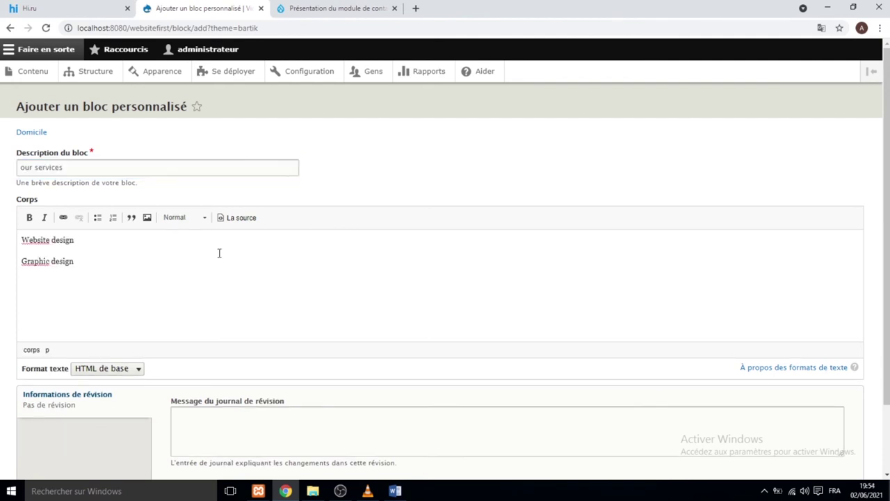
scroll(219, 252, down, 2)
click(70, 426)
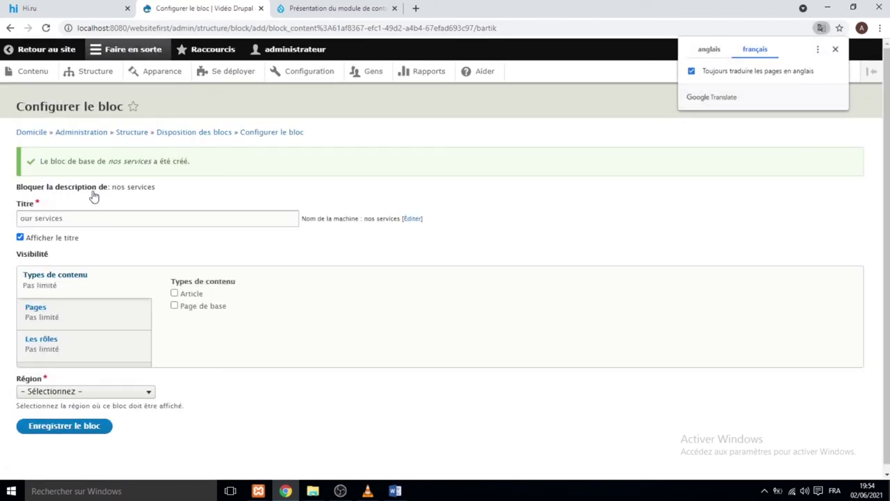
Place the our services block in the Barre latérale en second region and save it.
scroll(74, 364, down, 1)
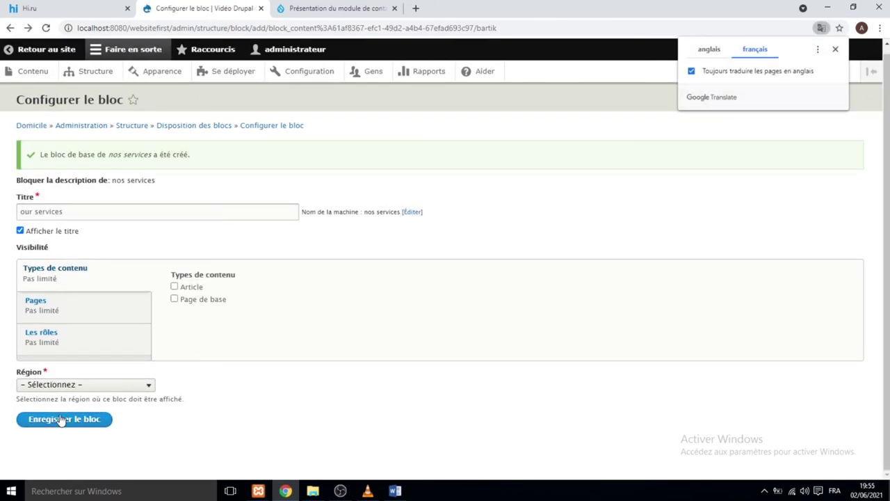
click(119, 392)
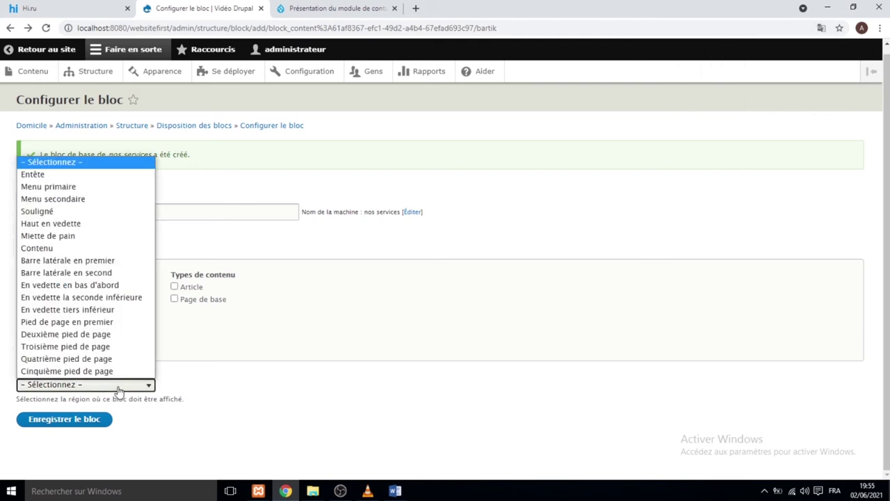
click(106, 273)
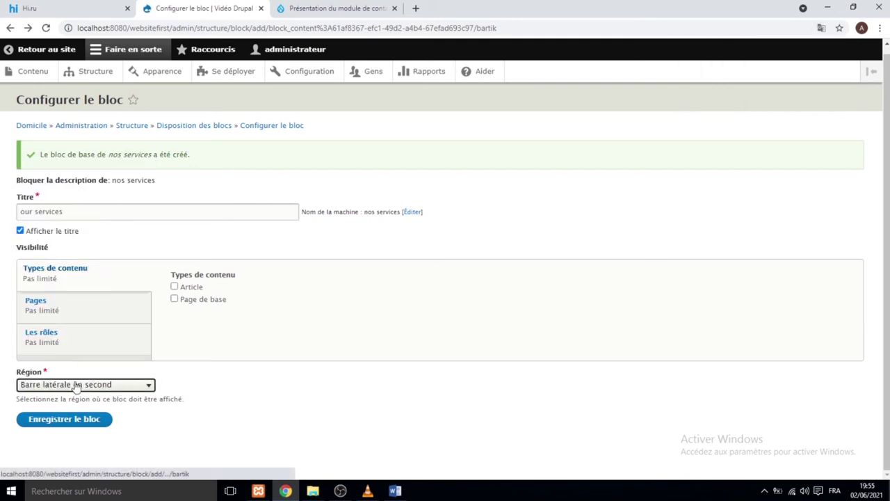
click(67, 419)
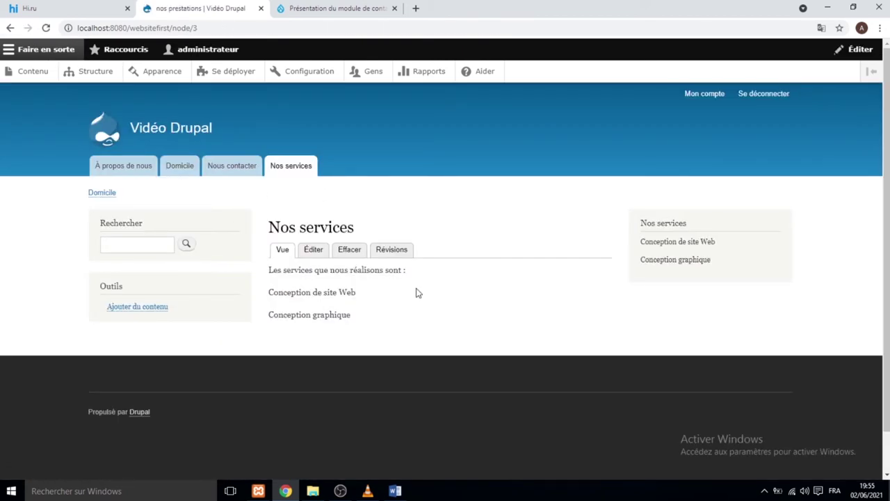
click(185, 167)
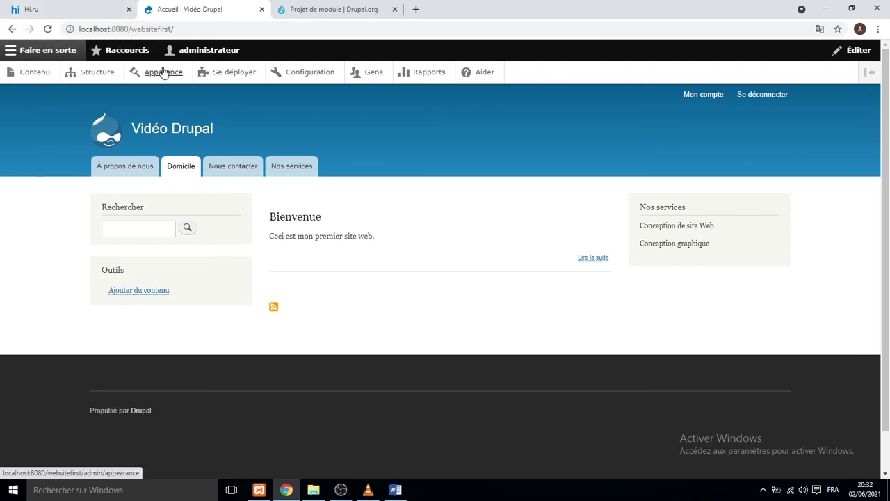
Start a new content type named Slideshow with the description 'Add slidshow'.
click(95, 78)
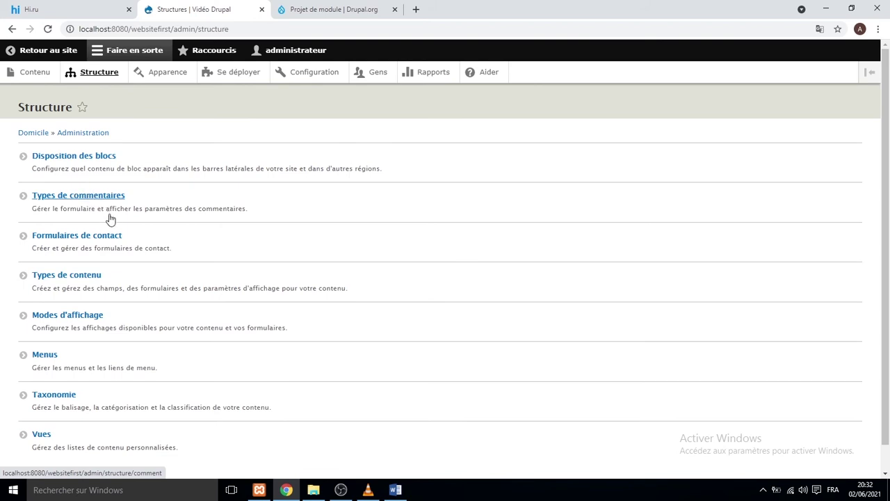
click(83, 276)
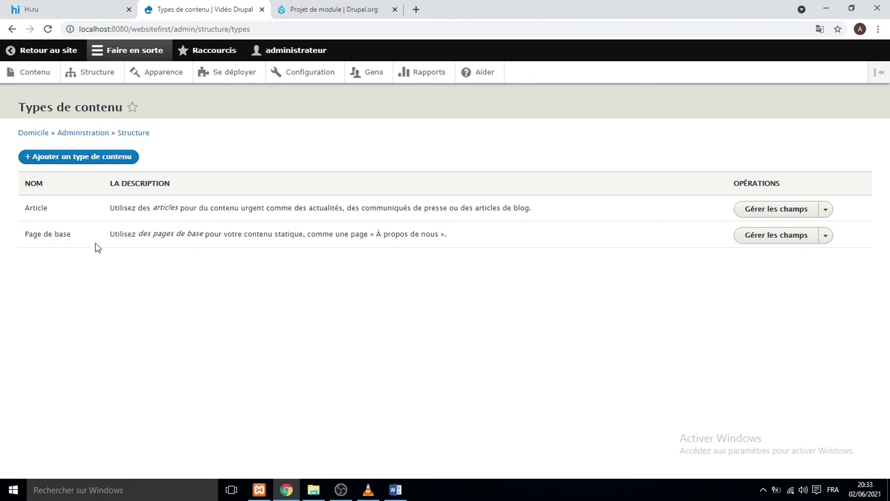
click(102, 160)
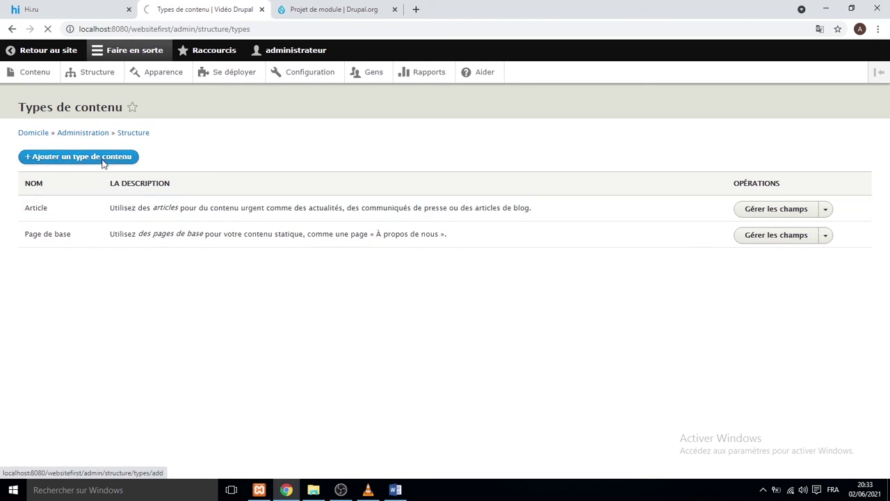
click(103, 178)
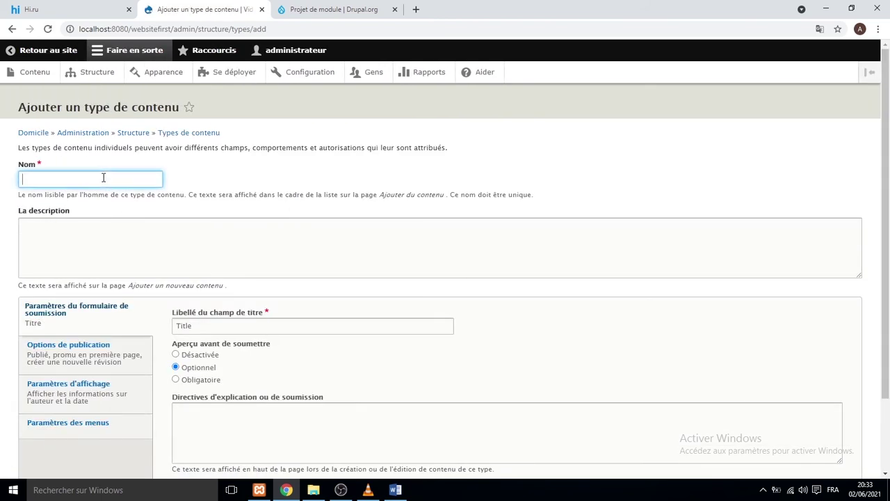
text(Slideshow)
click(111, 246)
text(Add slidshow)
scroll(250, 270, down, 2)
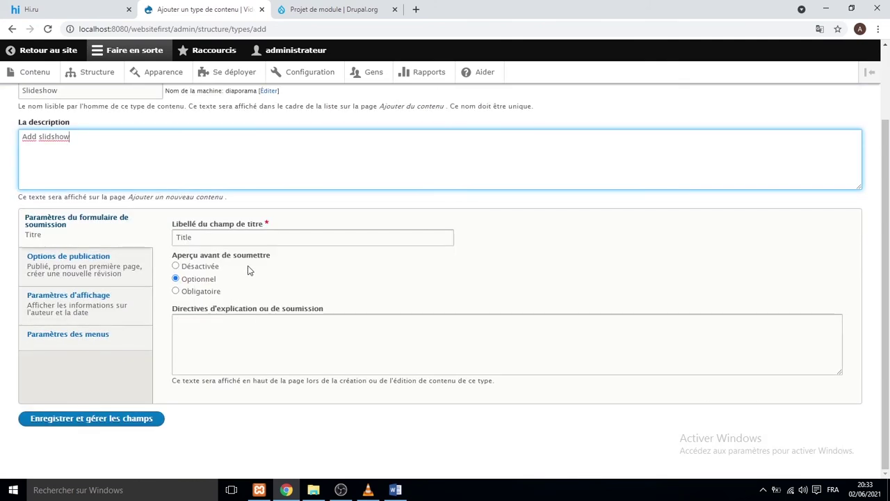
Turn off default revisions, author/date display and Main navigation, then save to the fields page.
click(68, 257)
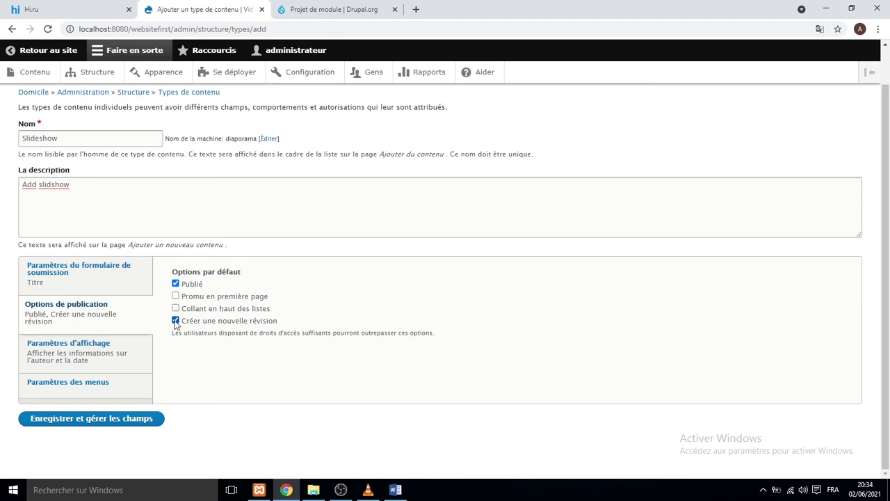
click(175, 322)
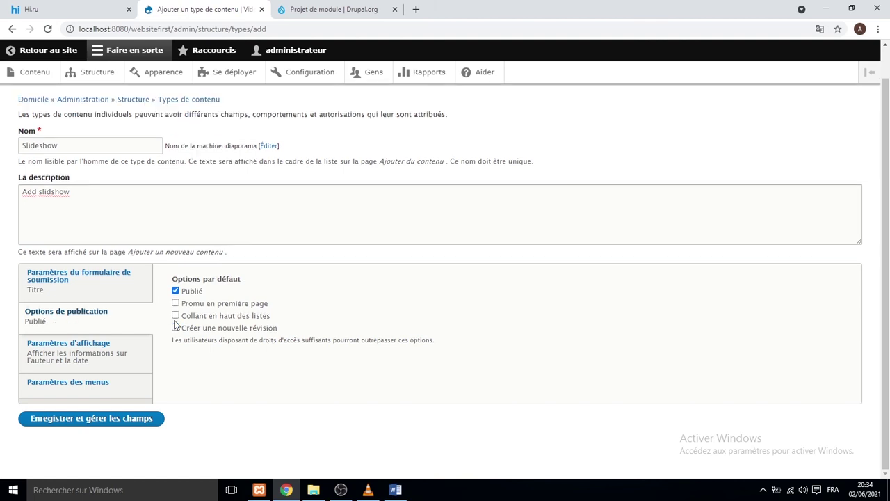
click(122, 360)
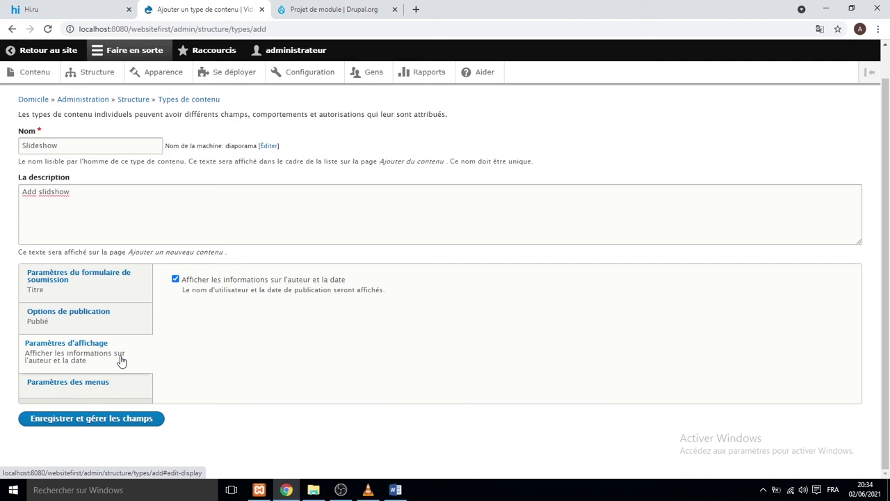
click(67, 382)
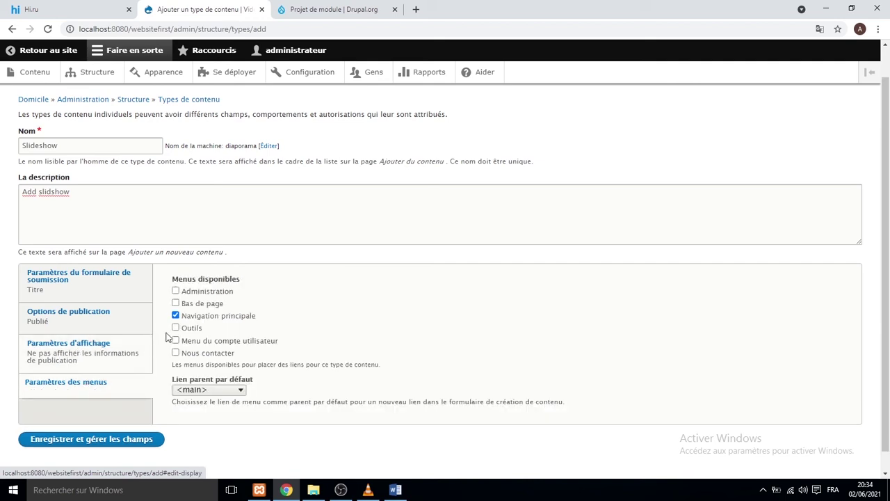
click(223, 316)
click(96, 419)
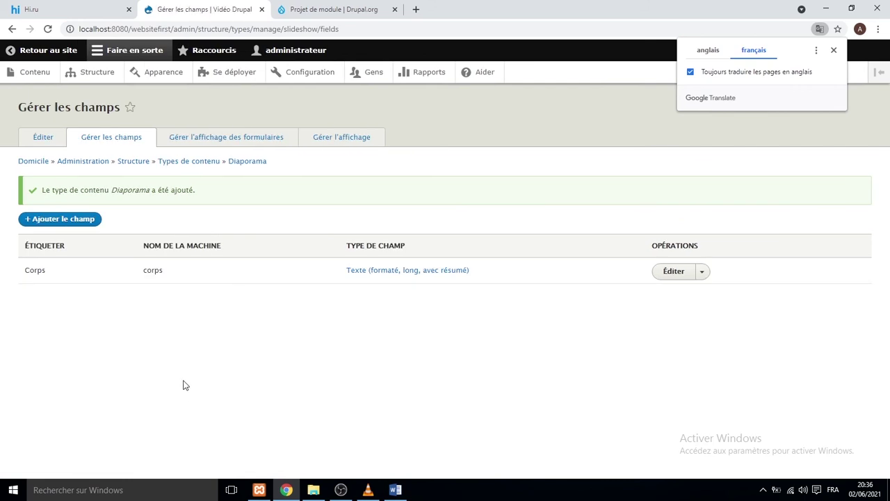
Add an Image field labelled 'Upload photo' and continue to its field storage settings.
click(82, 219)
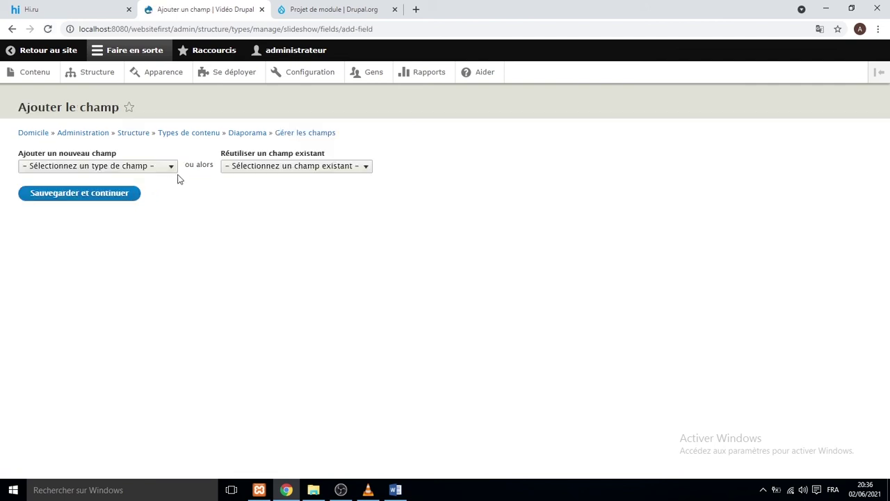
click(171, 168)
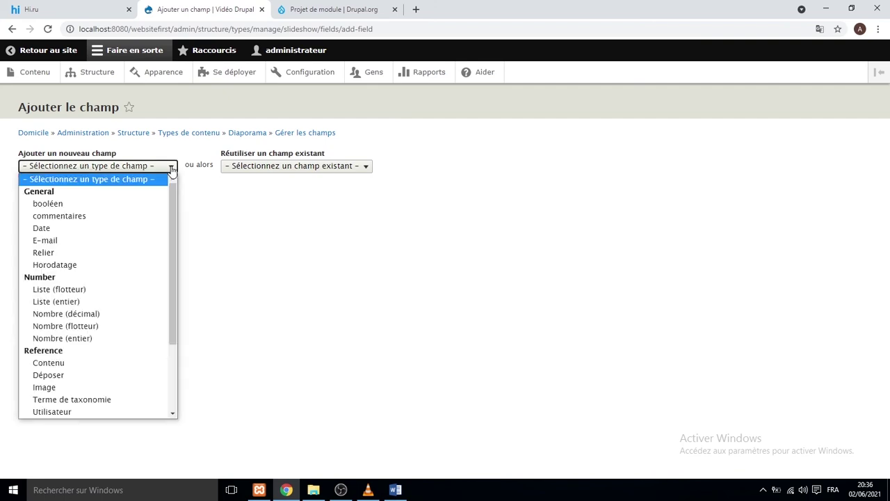
scroll(132, 211, down, 3)
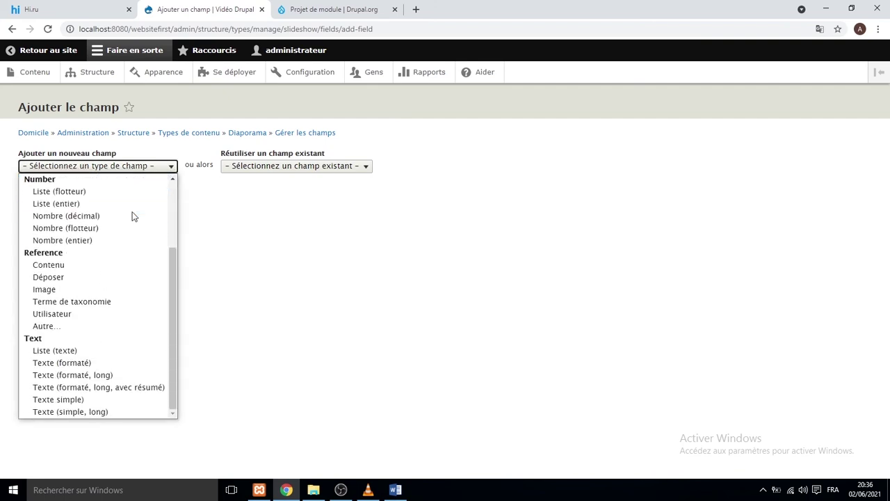
click(110, 291)
click(82, 204)
text(Upload php)
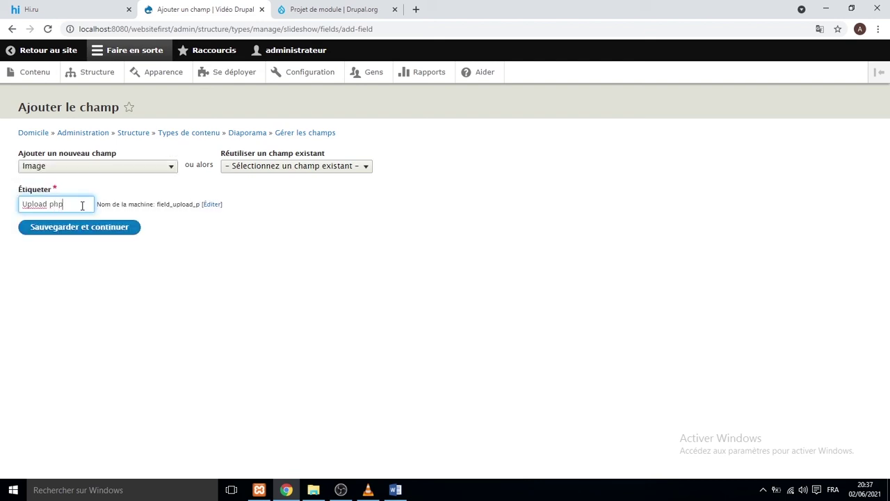
key(BackSpace)
text(oto)
click(103, 228)
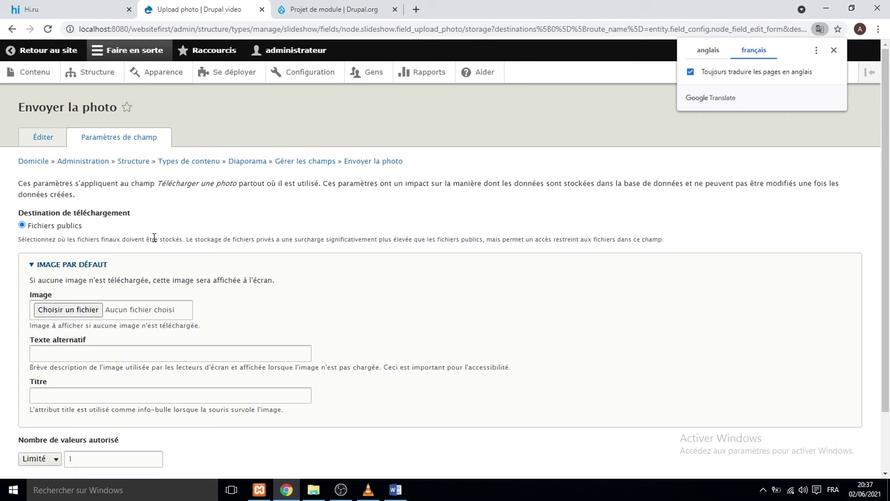
scroll(319, 249, down, 2)
Save the Upload photo field storage settings and go back to the home page.
click(123, 418)
click(146, 295)
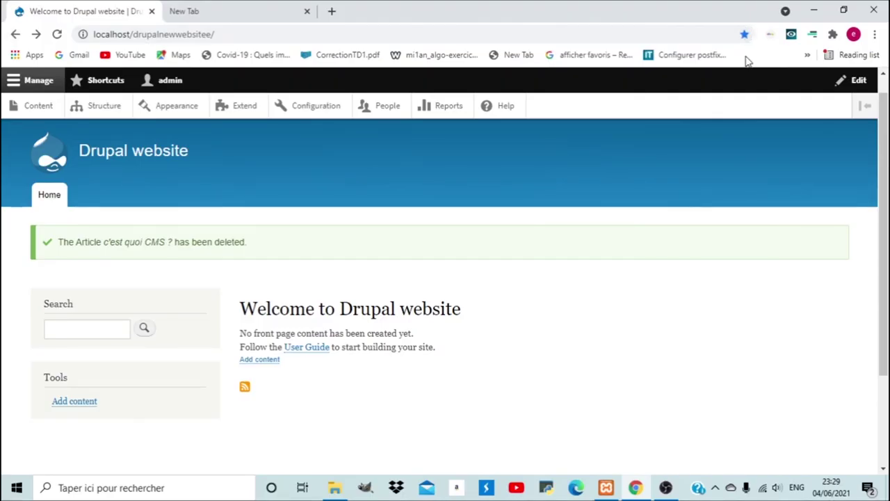
Go to Content > Add content to see the Article and Basic page types.
click(38, 107)
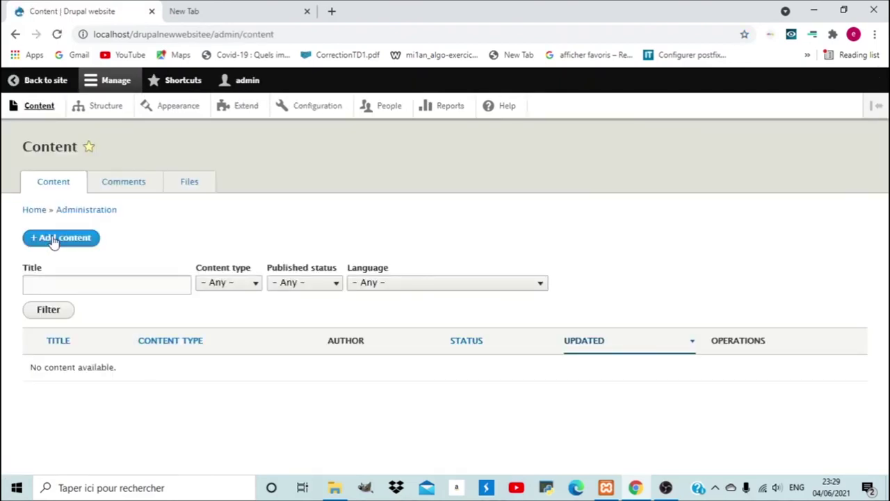
click(54, 240)
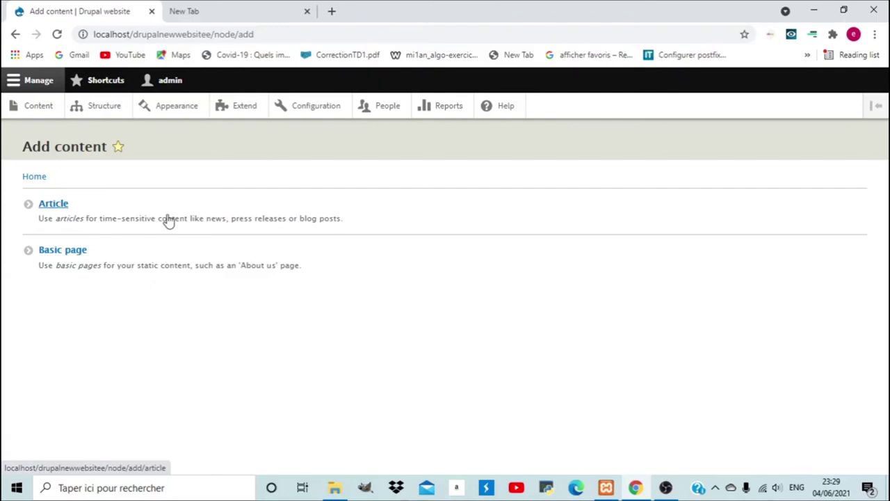
Start an Article titled 'c'est quoi CMS ?' and paste the prepared CMS text into Body.
click(46, 207)
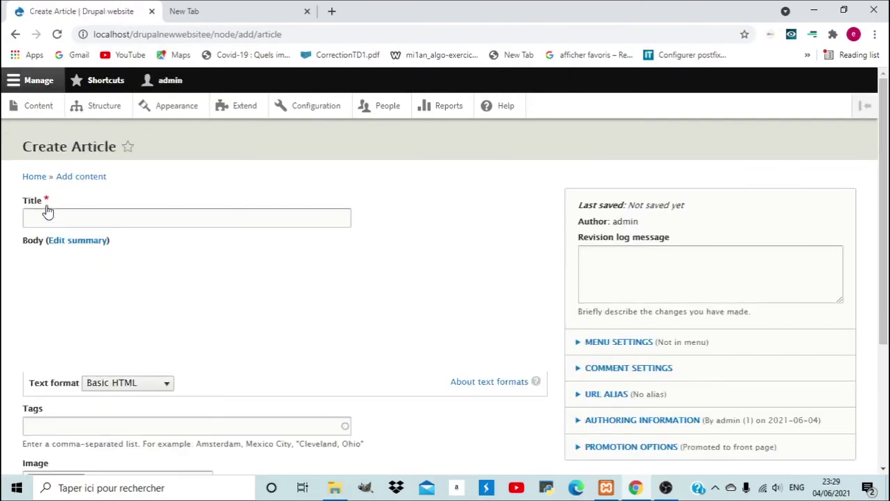
click(90, 221)
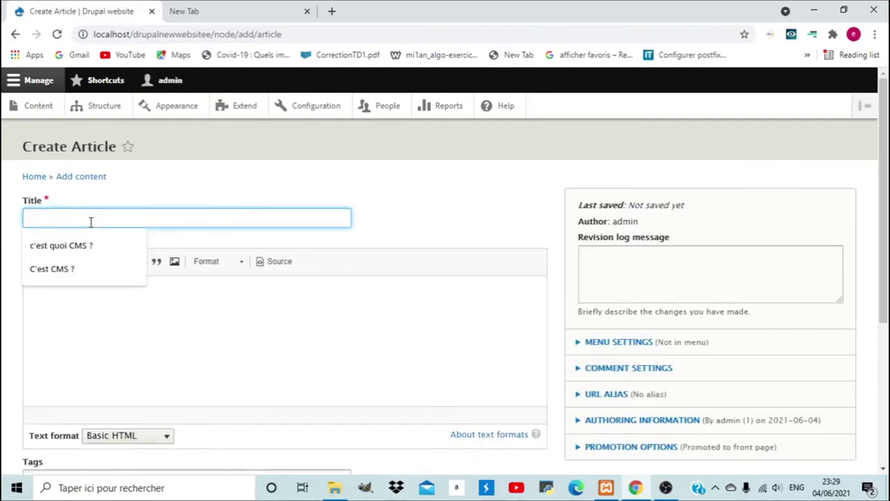
click(60, 245)
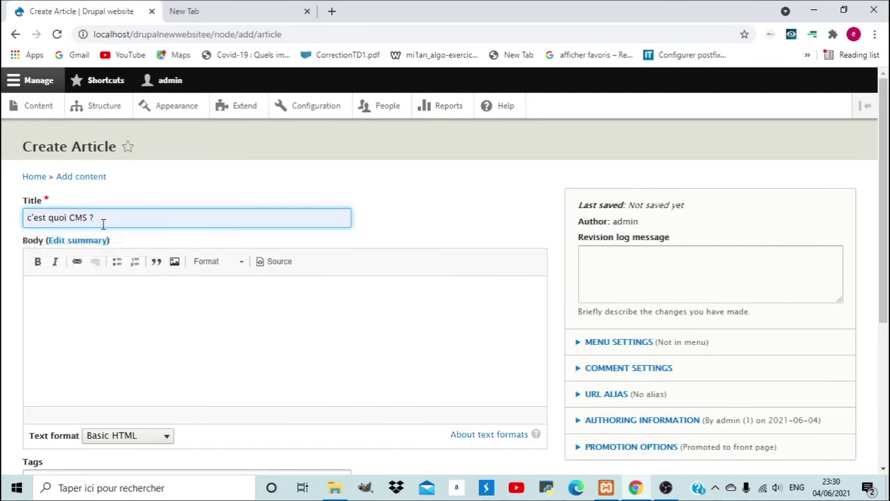
click(83, 304)
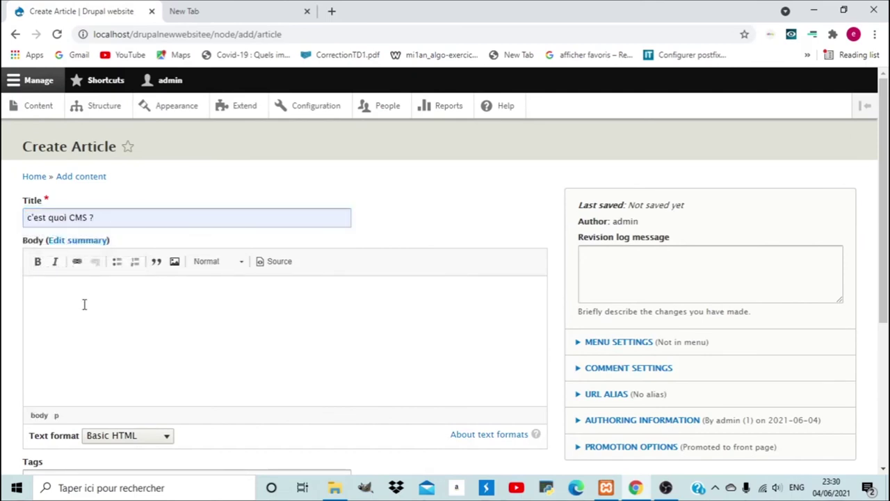
text(Un système de gestion de contenu1 ou SGC1 (content management system ou CMS en anglais) est une famille de logiciels destinés à la conception et à la mise à jour dynamique de sites Web ou d'applications multimédia. Ils partagent les fonctionnalités suivantes : ils permettent à plusieurs individus de travailler sur un même document2 ils fournissent une chaîne de publication (workflow) offrant par exemple la possibilité de mettre en ligne le contenu des documents ; ils permettent de séparer les opérations de gestion de la forme et du contenu ; ils permettent de structurer le contenu (utilisation de FAQ, de documents, de blogs, de forums de discussion, etc.) ; ils permettent de hiérarchiser les utilisateurs et de leur attribuer des rôles et des permissions (utilisateur anonyme, administrateur, contributeur, etc.) ;)
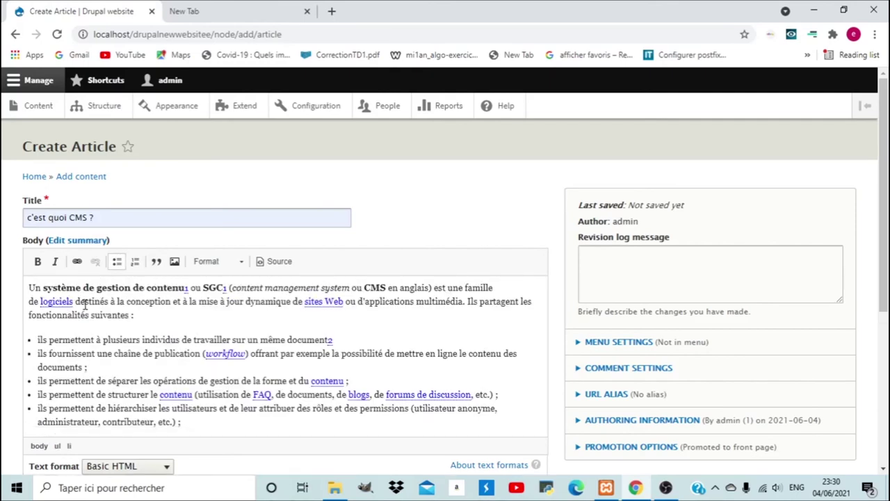
drag(882, 238, 887, 298)
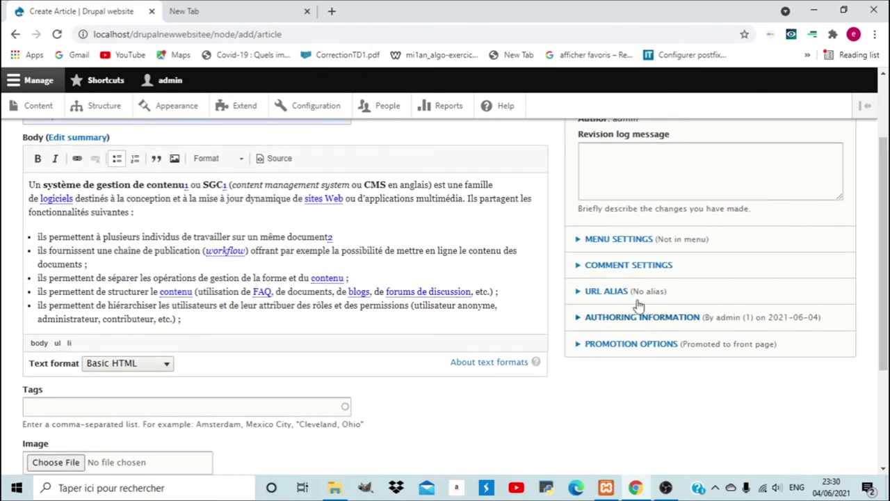
click(589, 267)
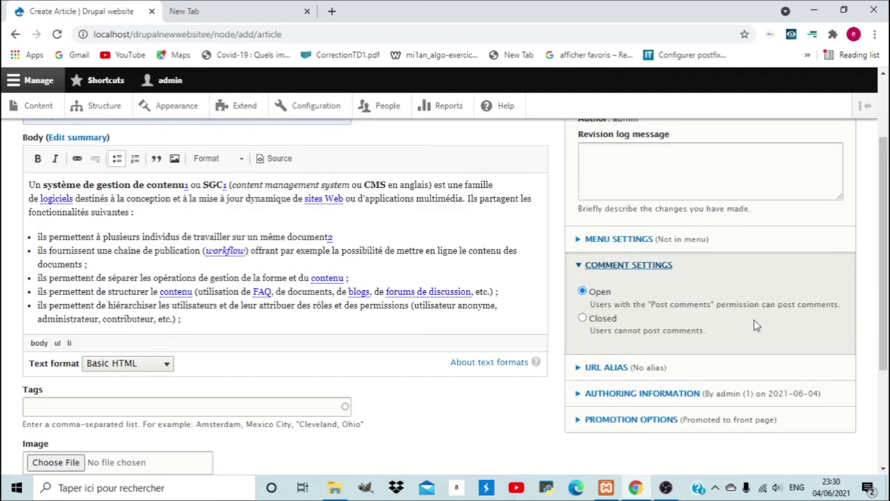
scroll(854, 285, down, 1)
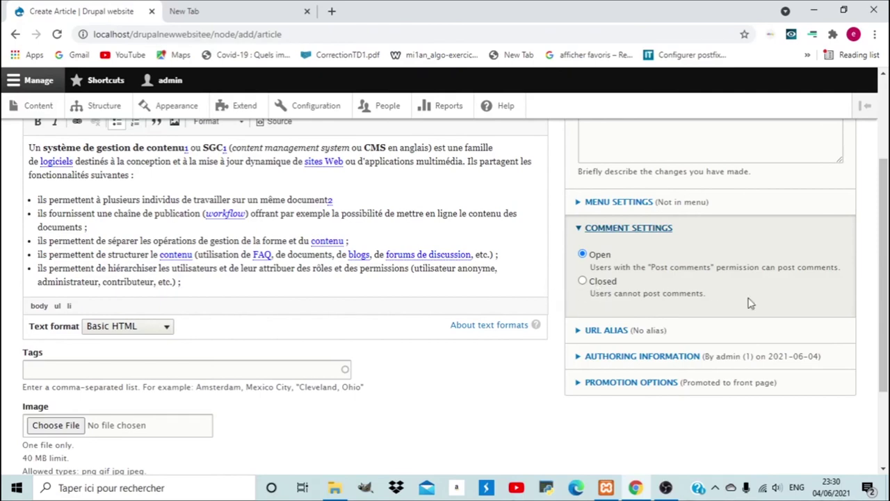
scroll(883, 299, down, 1)
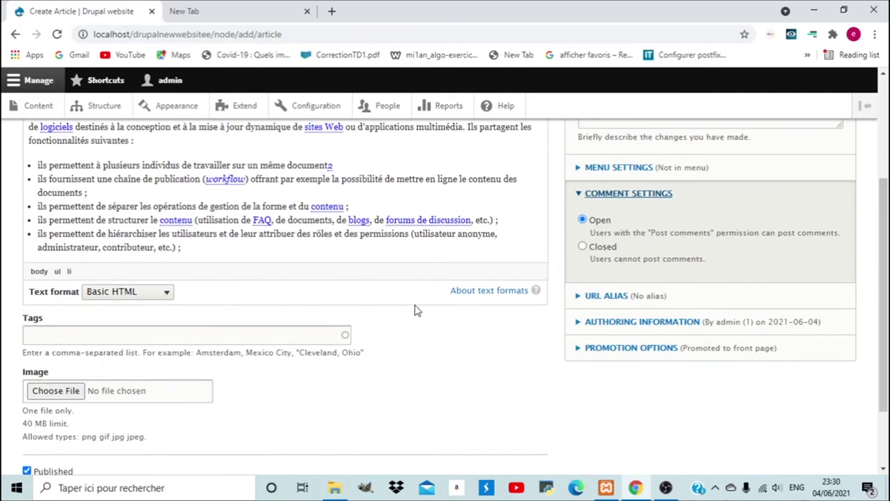
scroll(250, 292, down, 1)
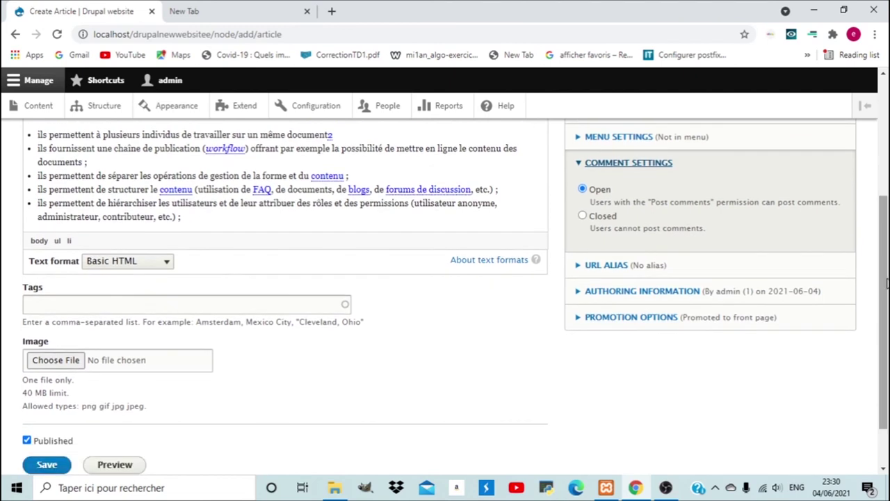
Tag the article with CMS.
click(143, 310)
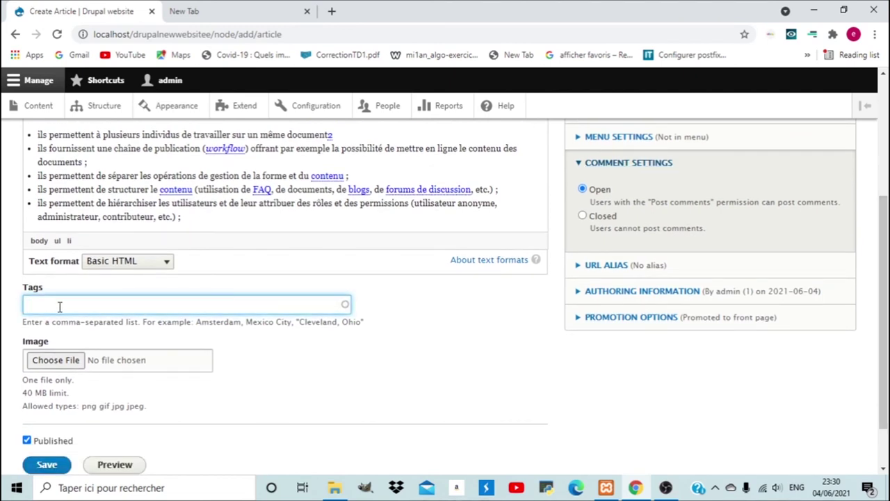
text(CMS)
click(234, 384)
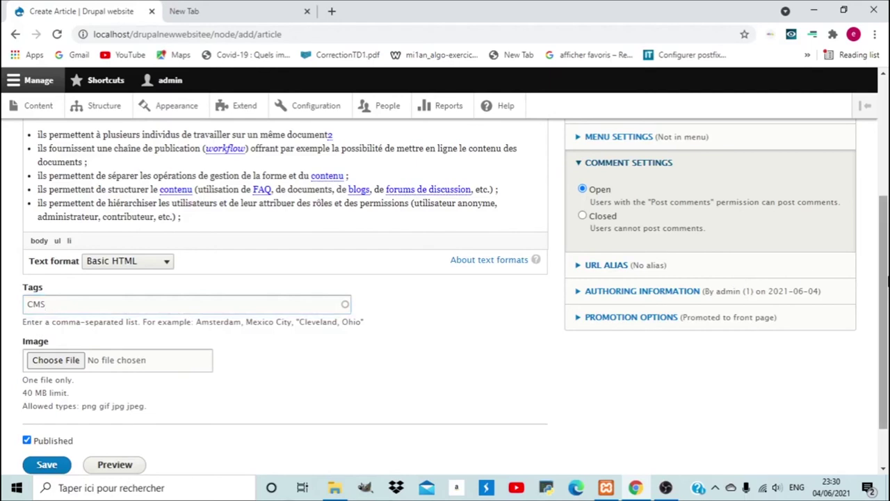
scroll(887, 301, down, 1)
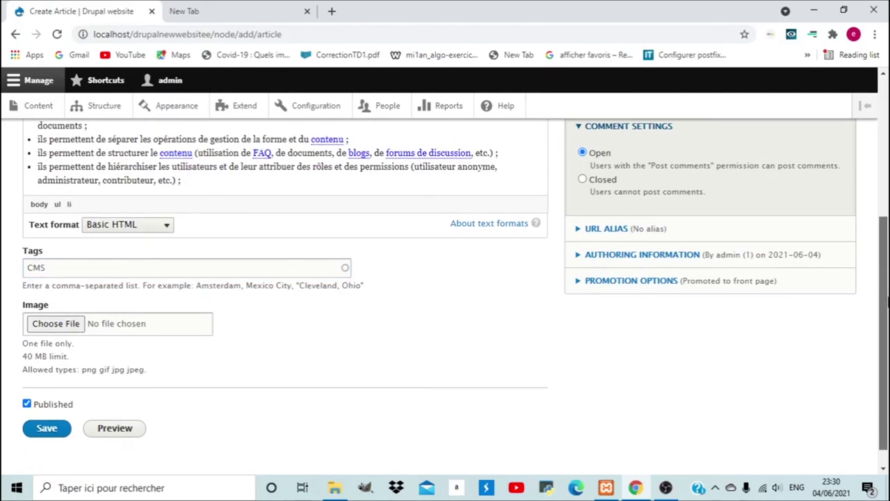
Upload photo 1.jpg as the article image with alternative text CMS.
click(50, 331)
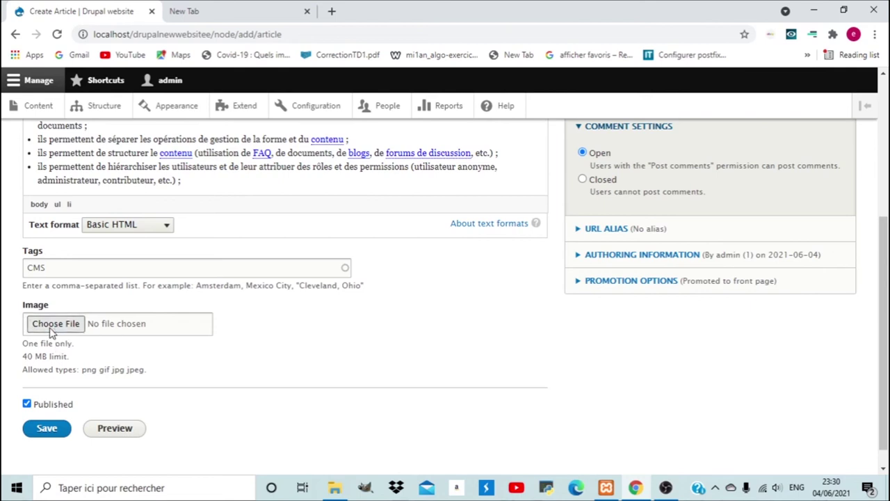
click(49, 329)
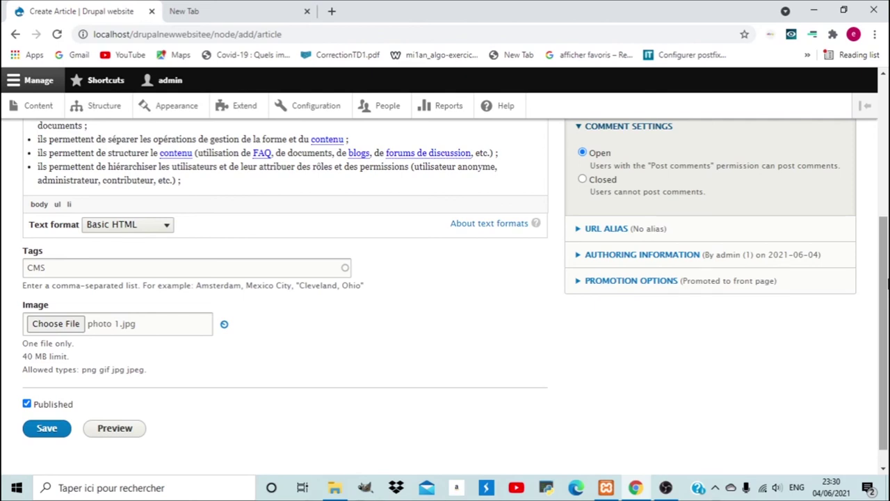
drag(887, 283, 888, 352)
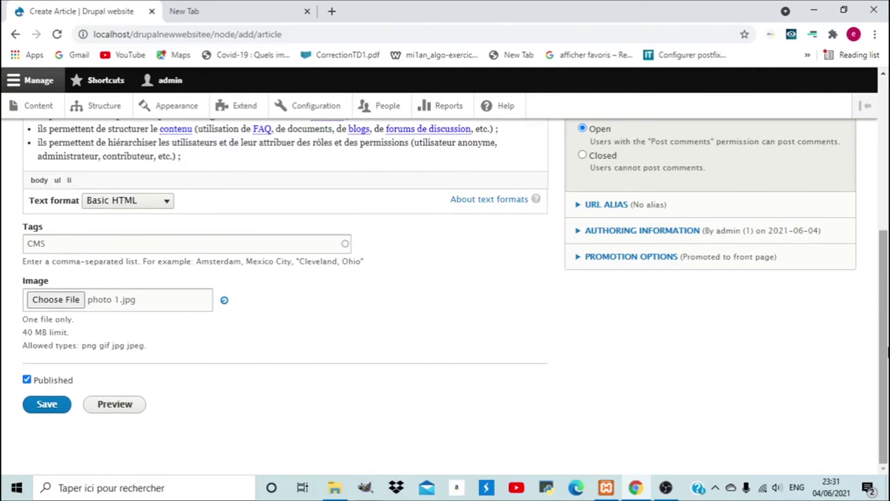
drag(888, 352, 888, 335)
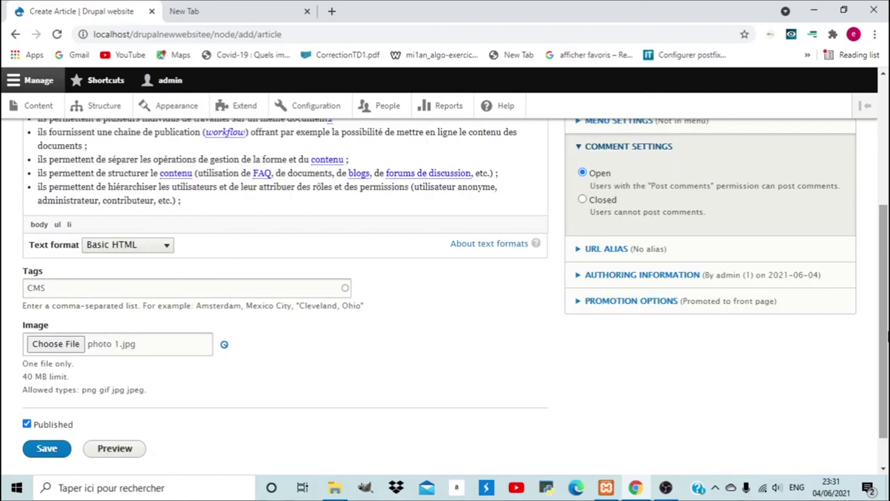
click(51, 386)
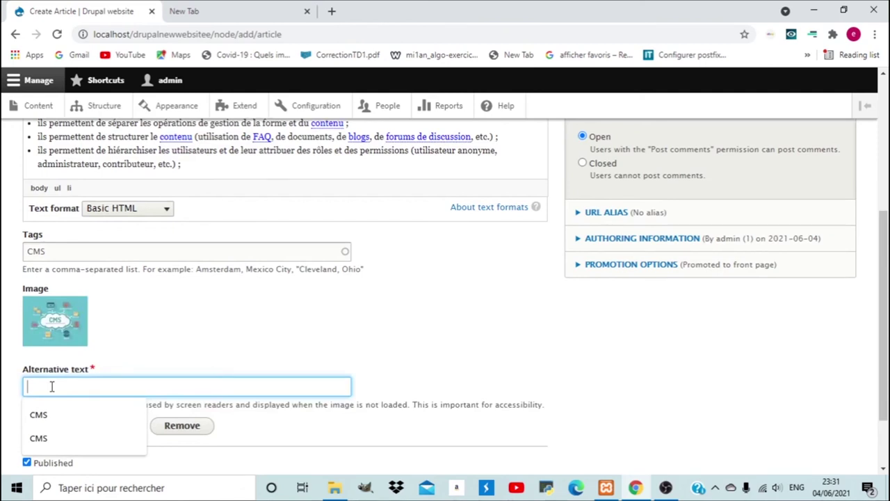
key(Down)
key(Return)
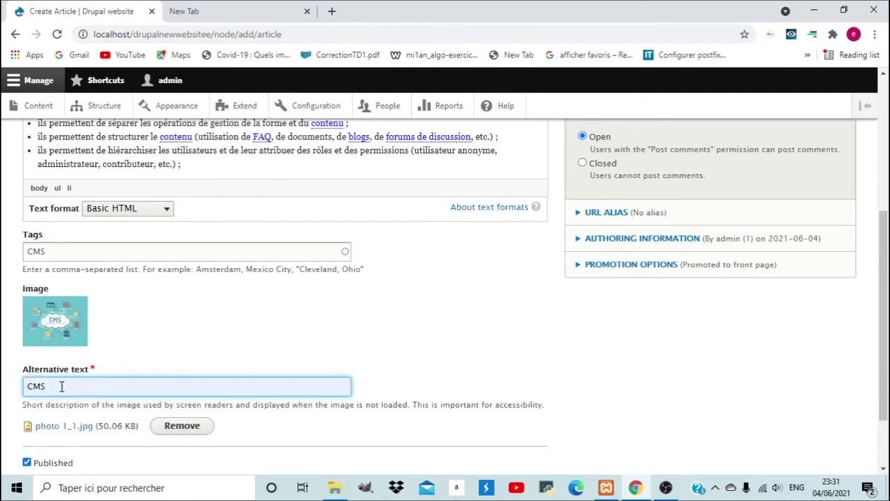
click(68, 385)
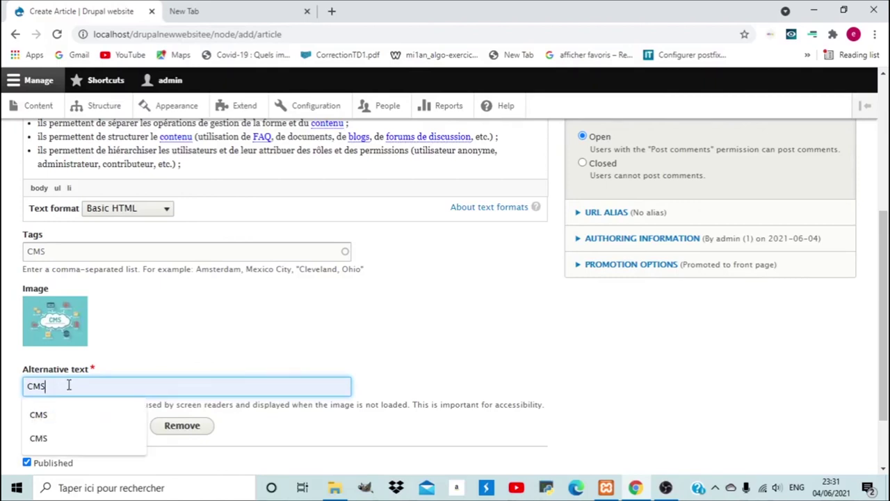
scroll(56, 399, down, 1)
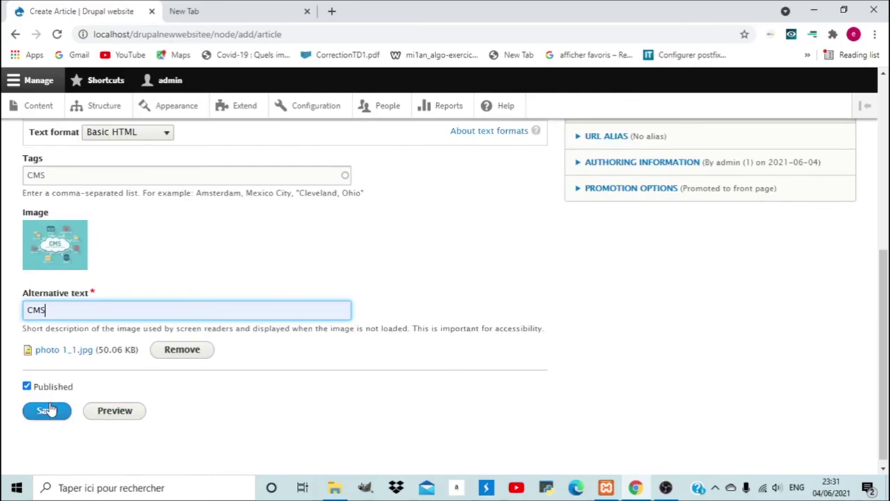
Save the 'c'est quoi CMS ?' article and scroll through its published node page.
click(49, 410)
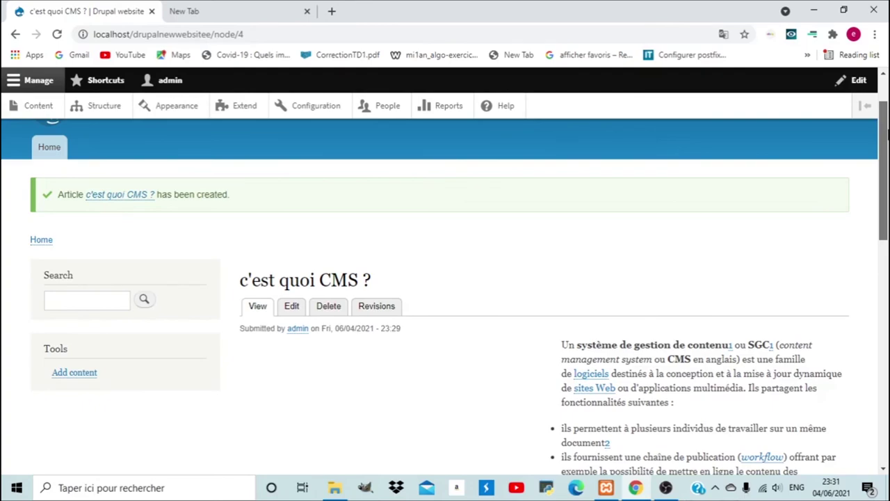
drag(887, 132, 886, 200)
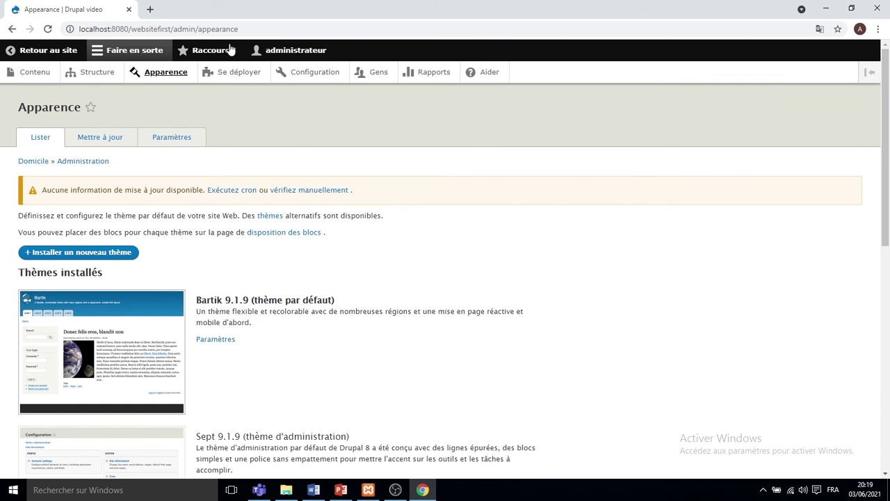
In Bartik's colour settings, make the header top background pink (#ef049a).
scroll(361, 129, down, 3)
scroll(361, 128, down, 5)
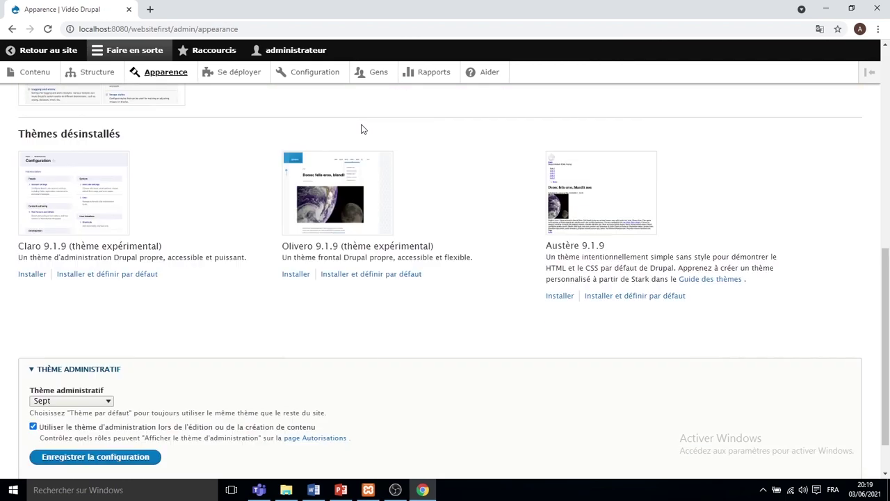
scroll(361, 128, down, 1)
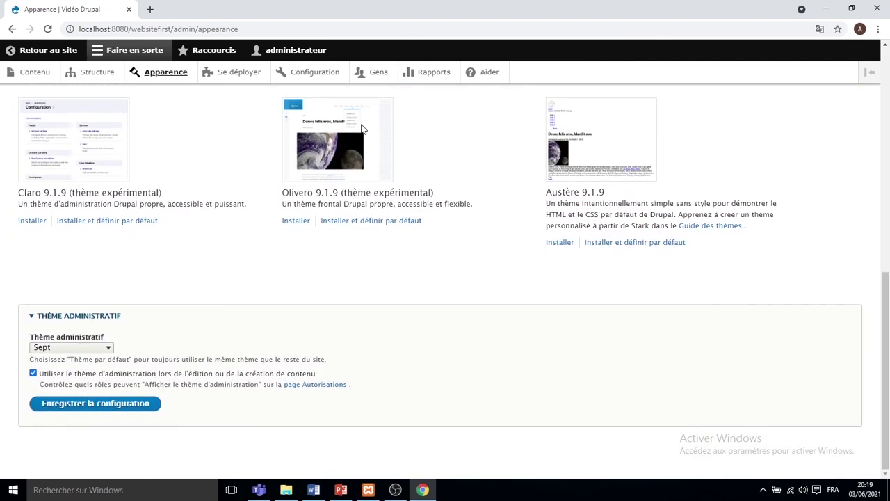
scroll(361, 128, up, 4)
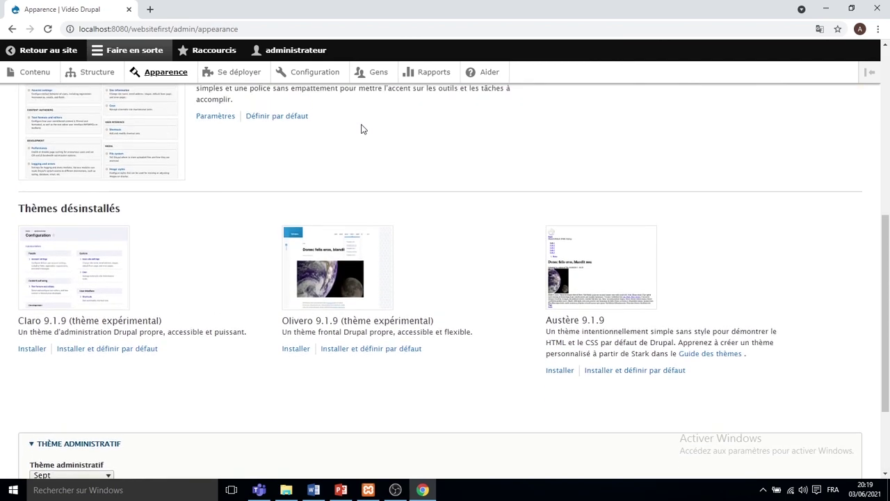
scroll(361, 129, up, 2)
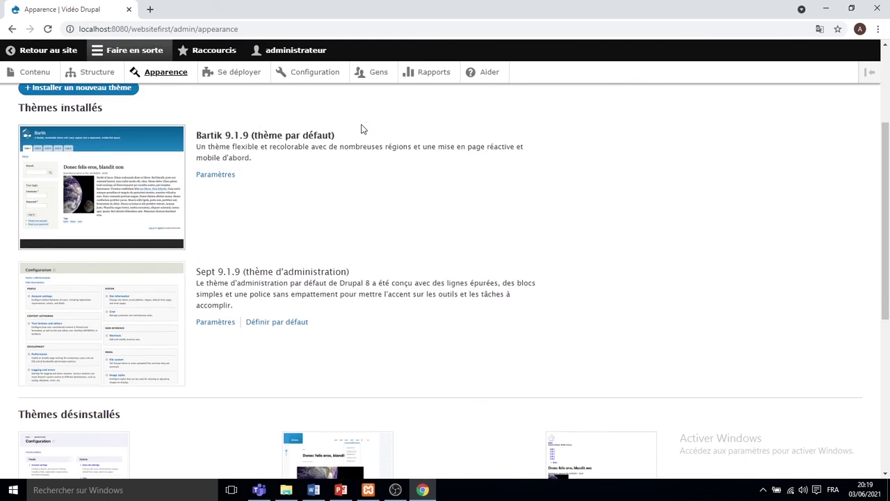
scroll(369, 155, down, 4)
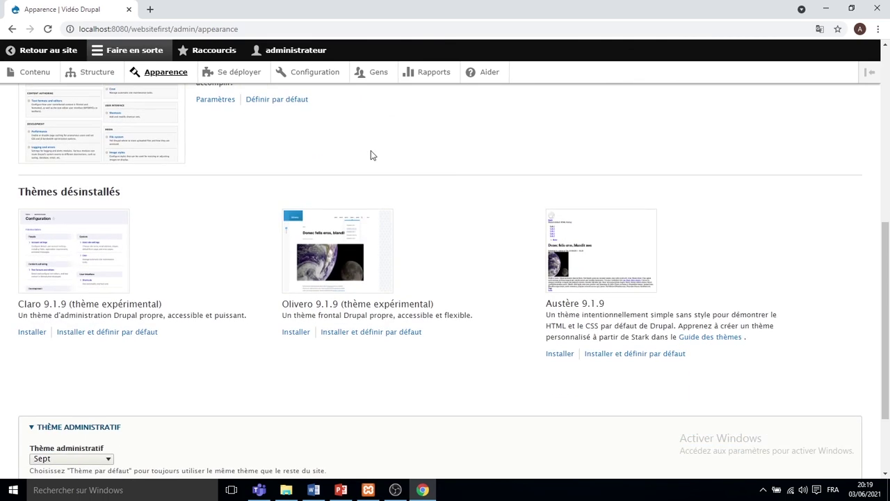
scroll(371, 155, up, 7)
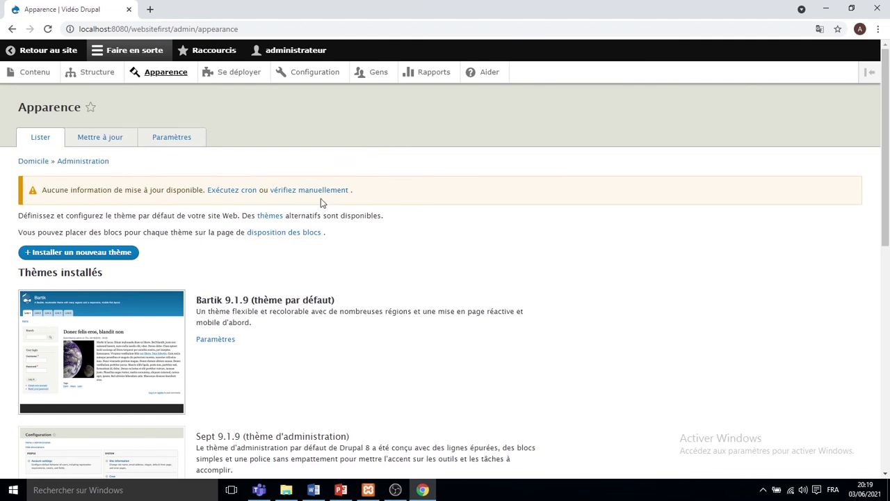
click(225, 342)
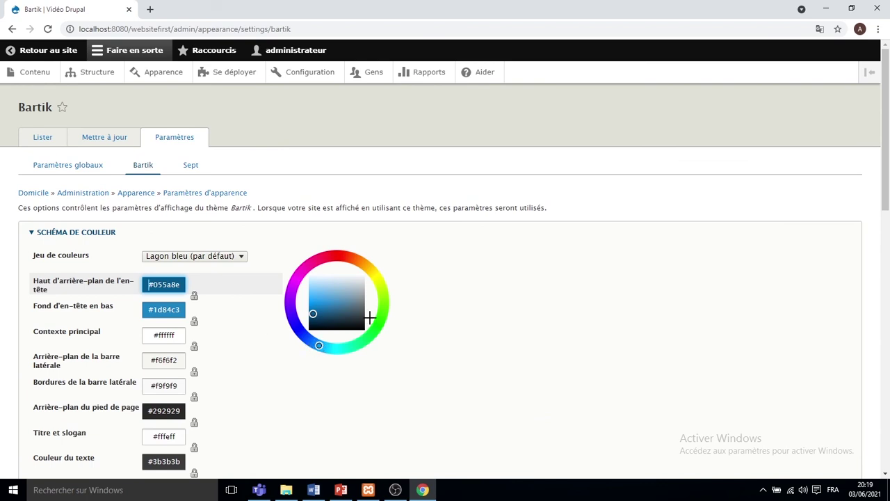
scroll(369, 317, down, 1)
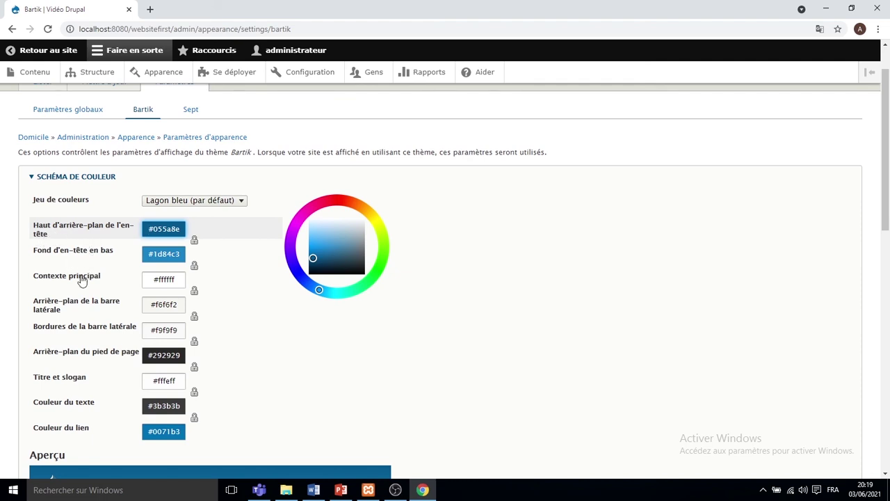
scroll(91, 340, down, 3)
scroll(148, 357, up, 2)
scroll(149, 357, up, 1)
drag(303, 222, 309, 262)
Adjust the lower header and footer background colours, then save the Bartik configuration.
click(159, 272)
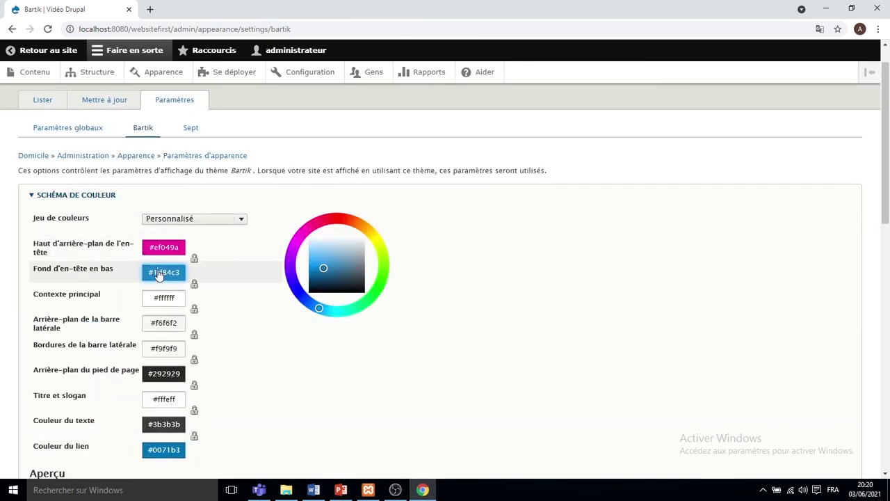
click(163, 373)
scroll(272, 171, down, 10)
scroll(206, 285, up, 4)
scroll(242, 300, up, 4)
scroll(242, 300, down, 5)
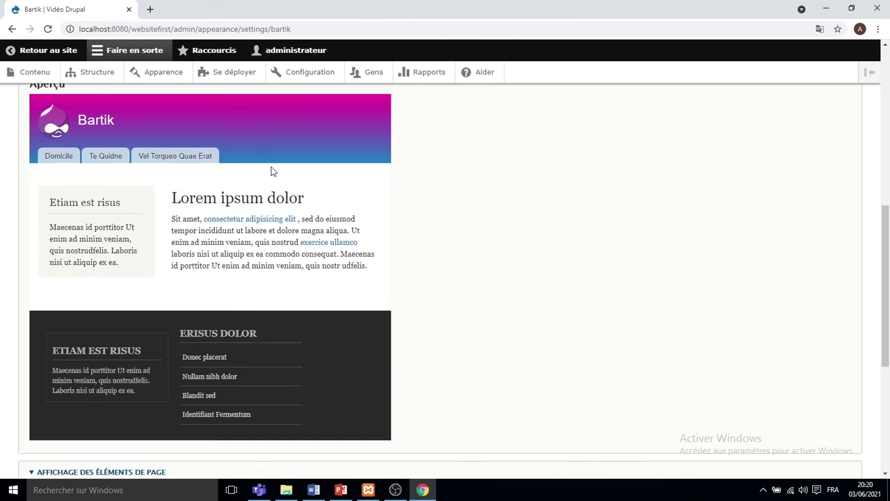
scroll(272, 171, down, 5)
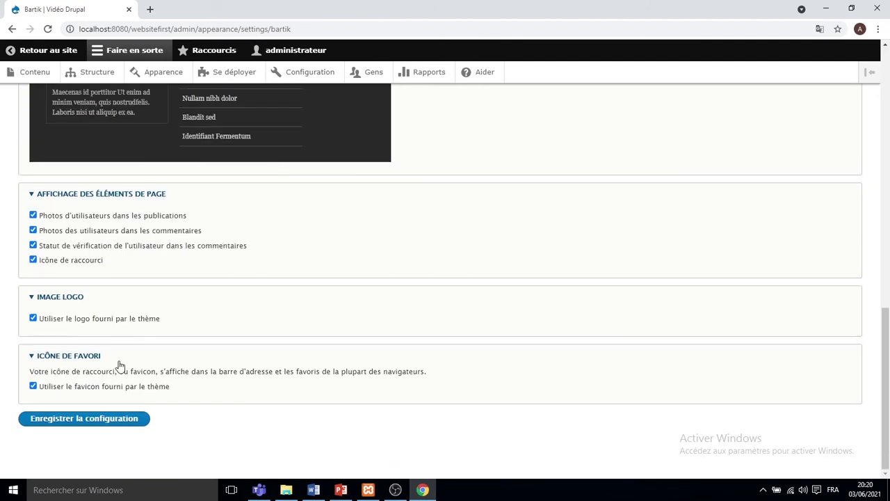
click(110, 419)
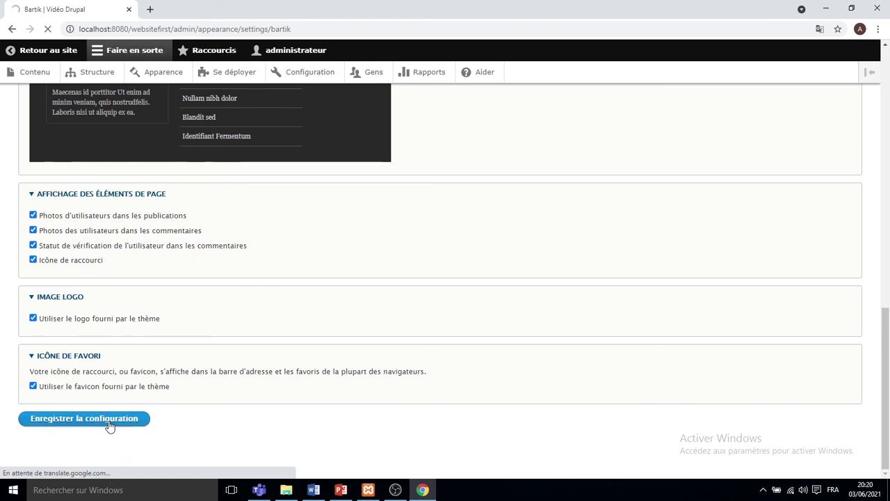
Go to Appearance > Install new theme and follow its link to drupal.org.
click(46, 51)
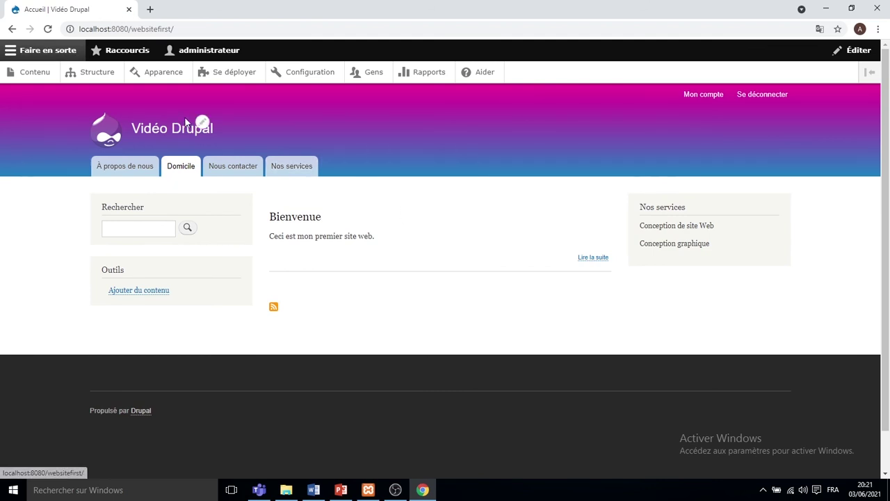
click(157, 77)
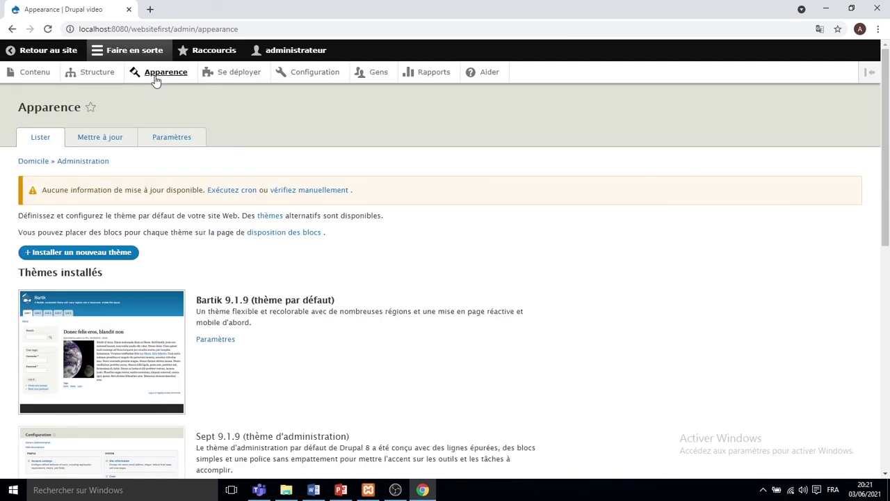
click(107, 256)
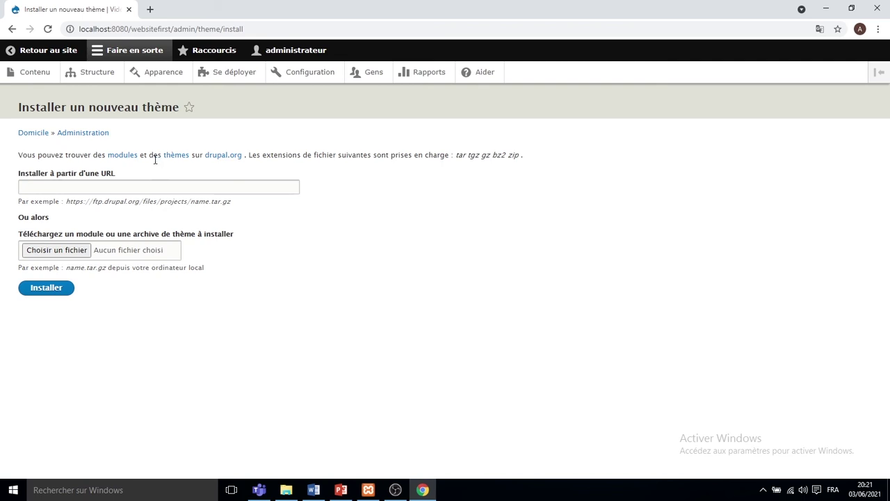
click(214, 160)
mouse_move(322, 74)
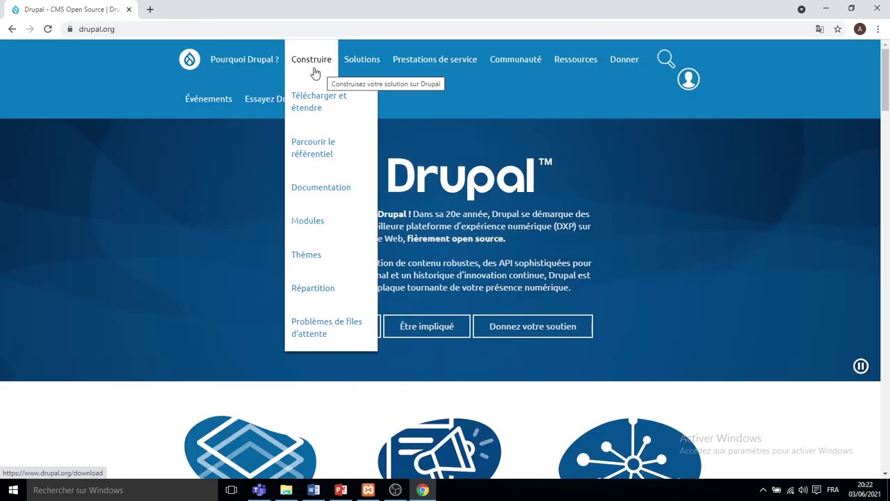
On drupal.org, list all themes sorted by latest release.
click(318, 102)
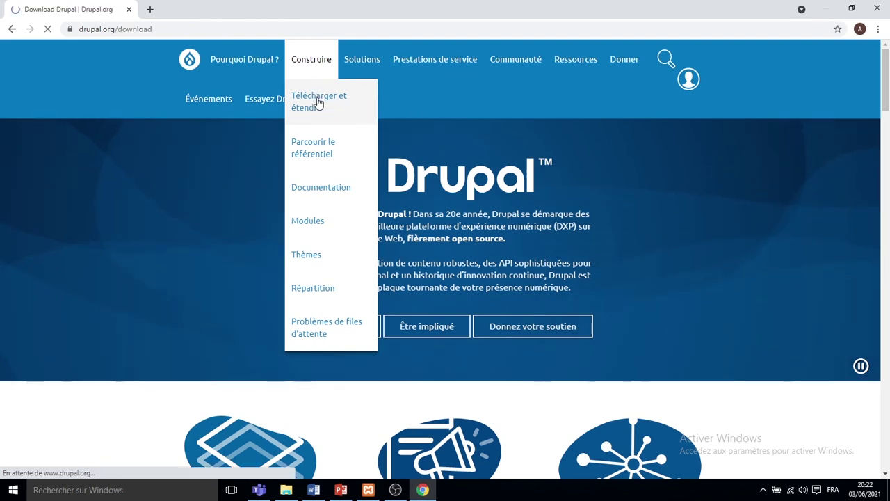
scroll(463, 196, down, 6)
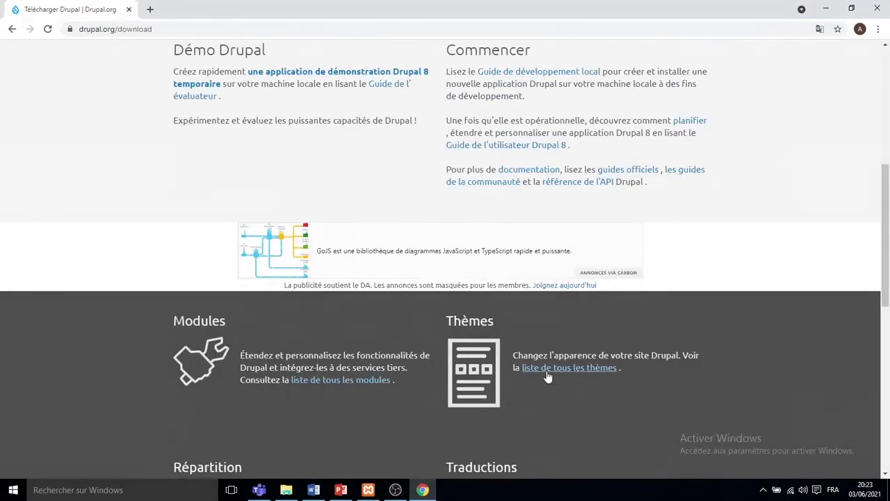
click(547, 375)
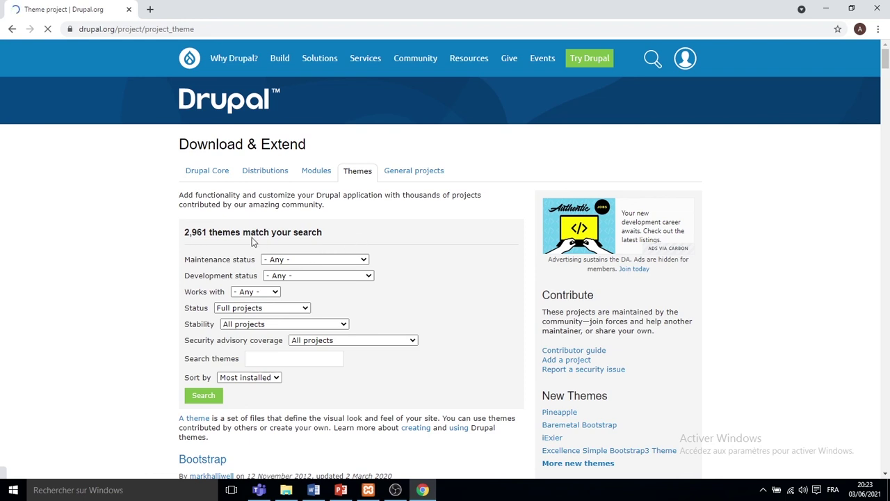
scroll(216, 183, down, 2)
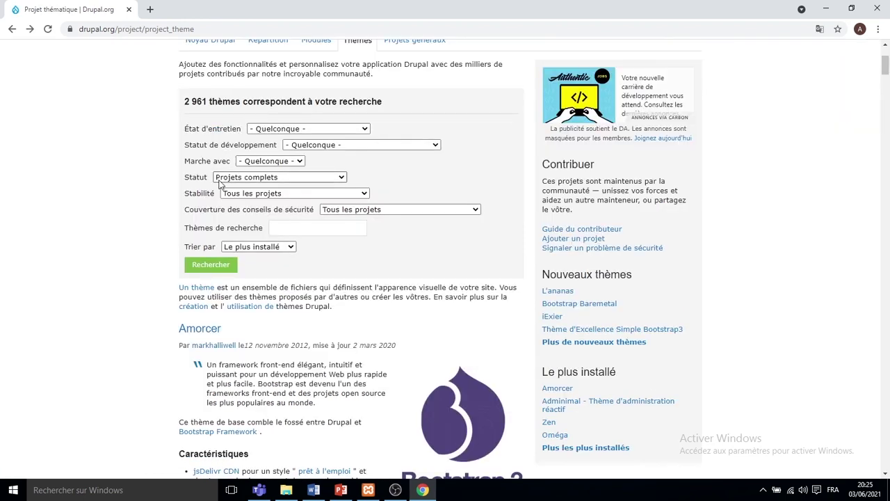
click(264, 253)
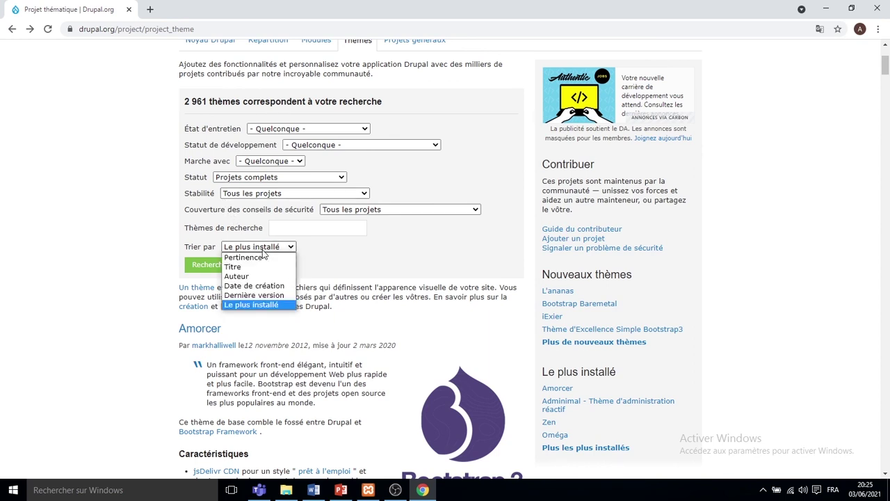
click(266, 296)
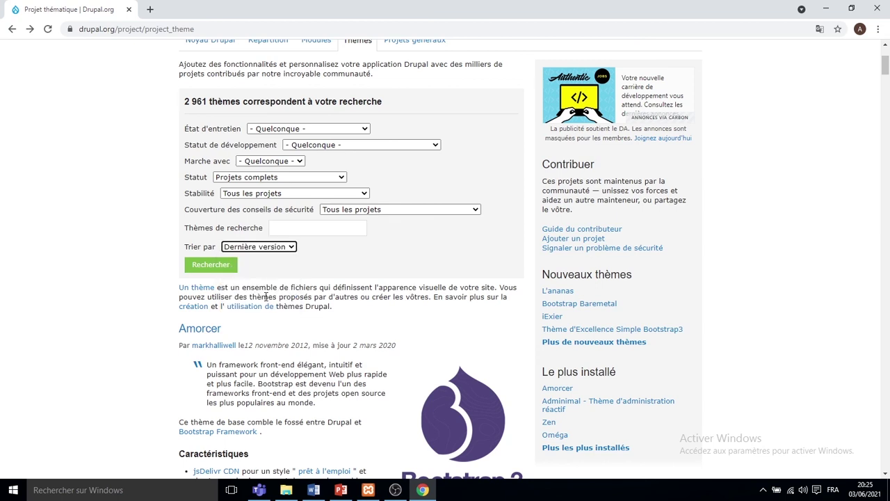
click(211, 266)
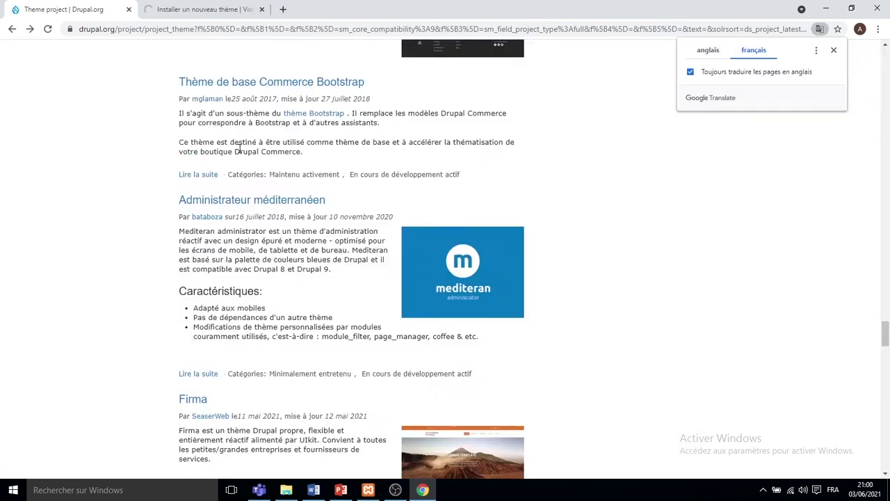
scroll(239, 153, up, 3)
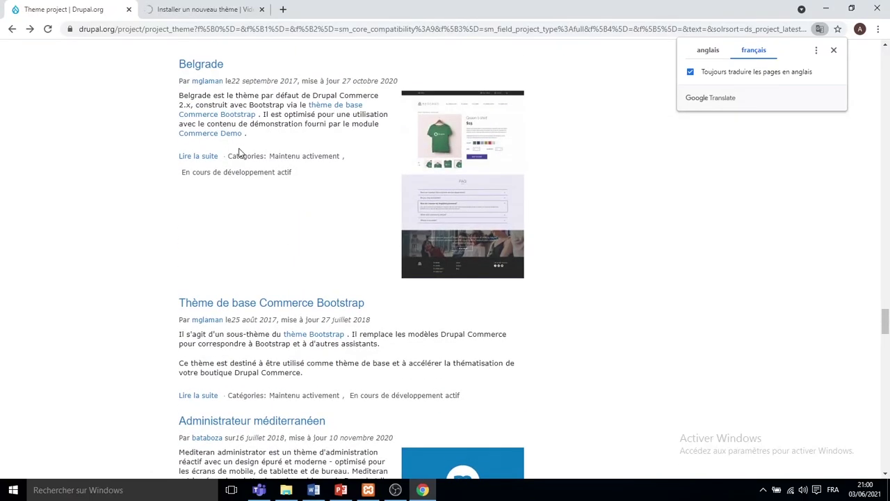
scroll(238, 153, down, 6)
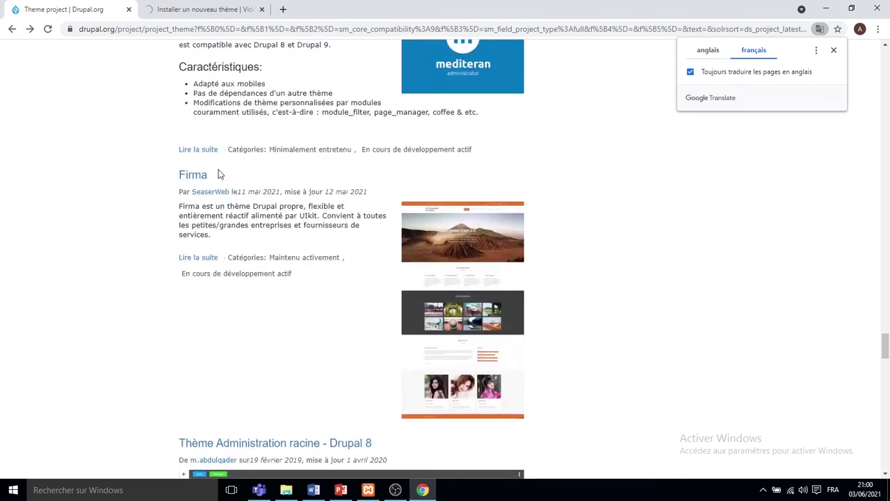
Copy the Firma theme's tar.gz download address and return to the install-theme tab.
click(202, 176)
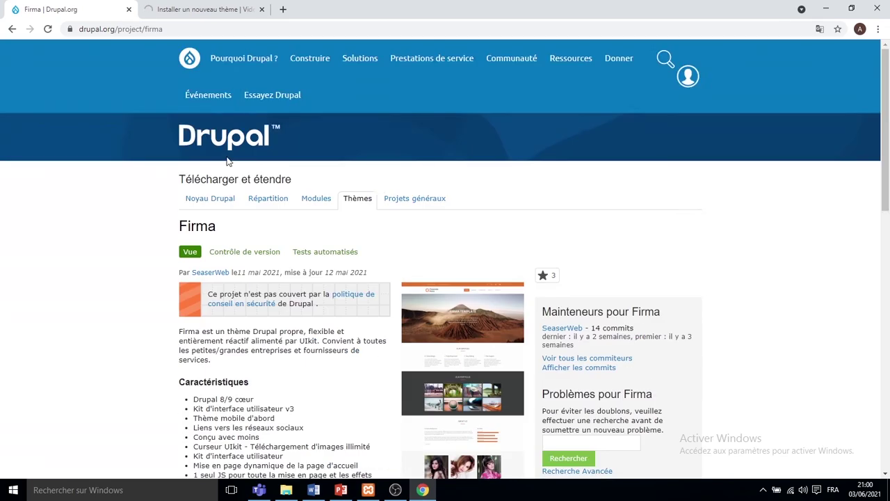
scroll(226, 160, down, 2)
scroll(253, 153, down, 7)
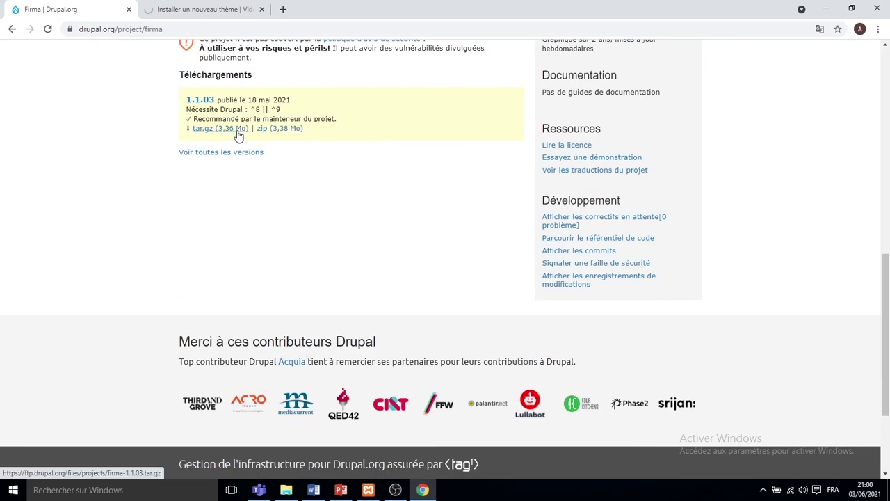
right_click(237, 135)
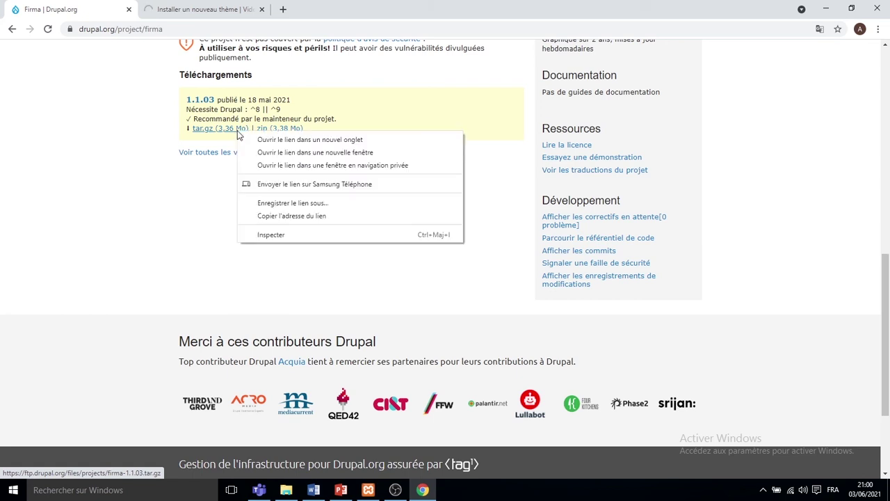
click(282, 216)
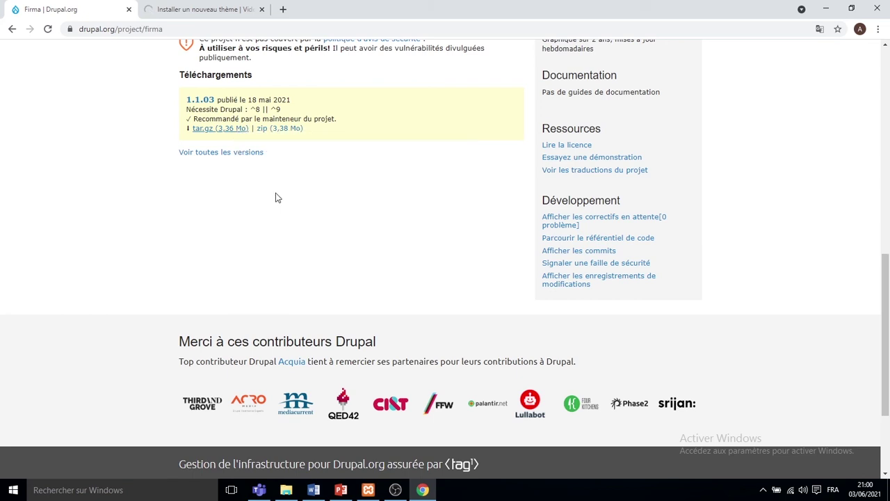
click(207, 9)
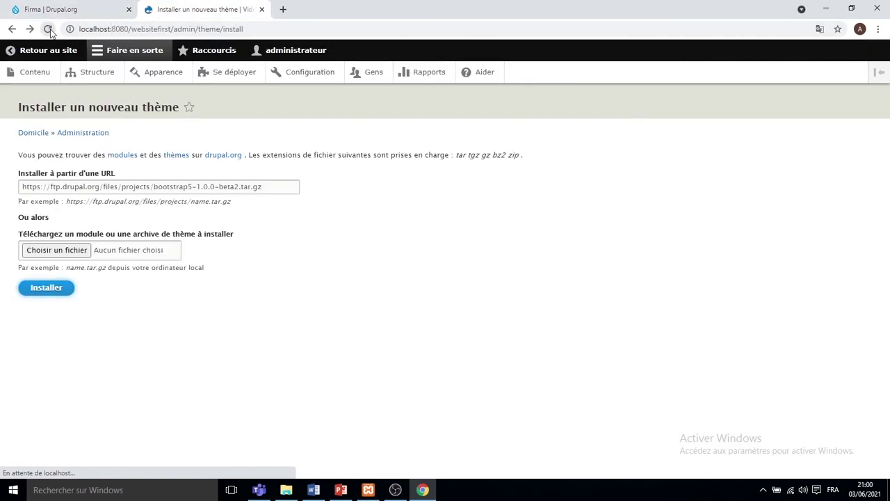
Stop the stalled page load, return to Appearance and reopen a blank Install new theme form.
click(48, 29)
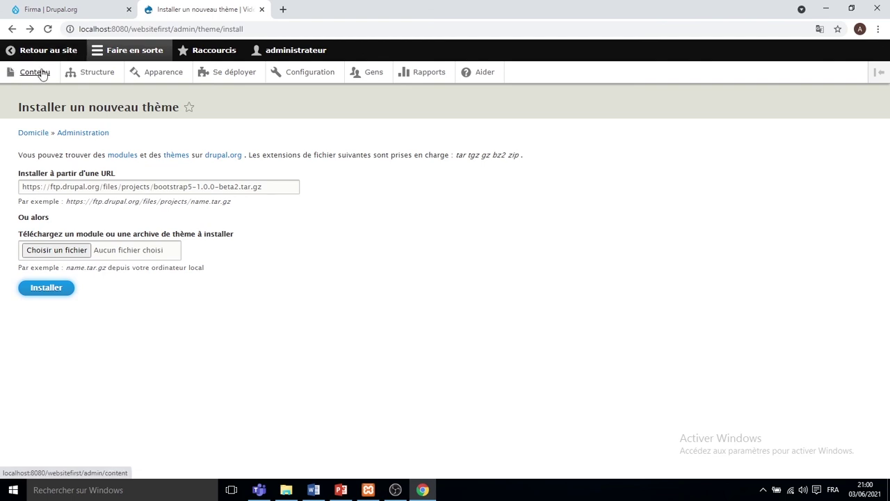
click(12, 30)
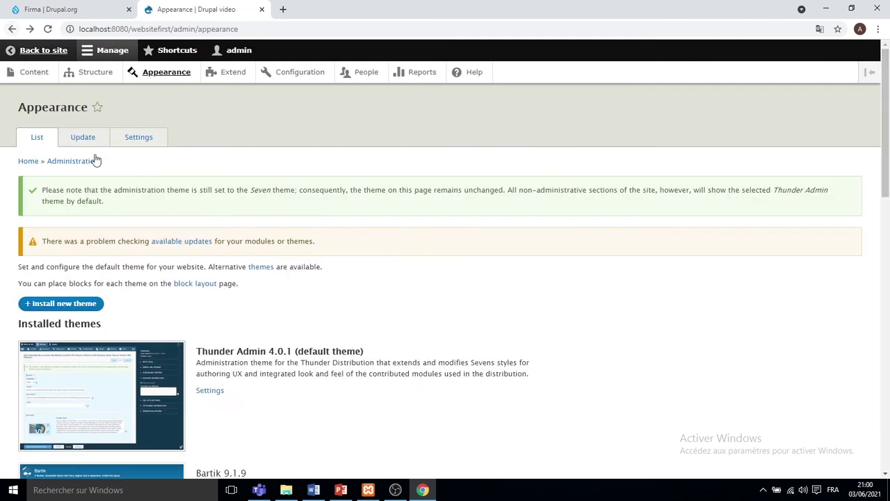
click(81, 307)
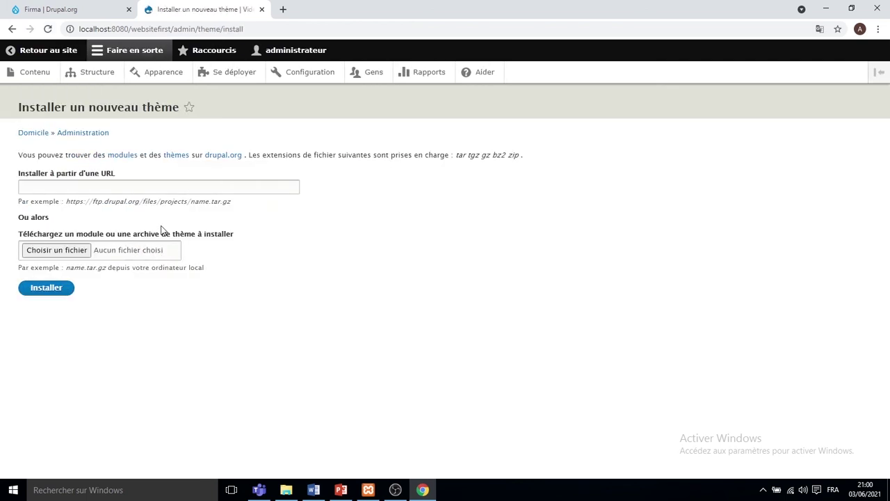